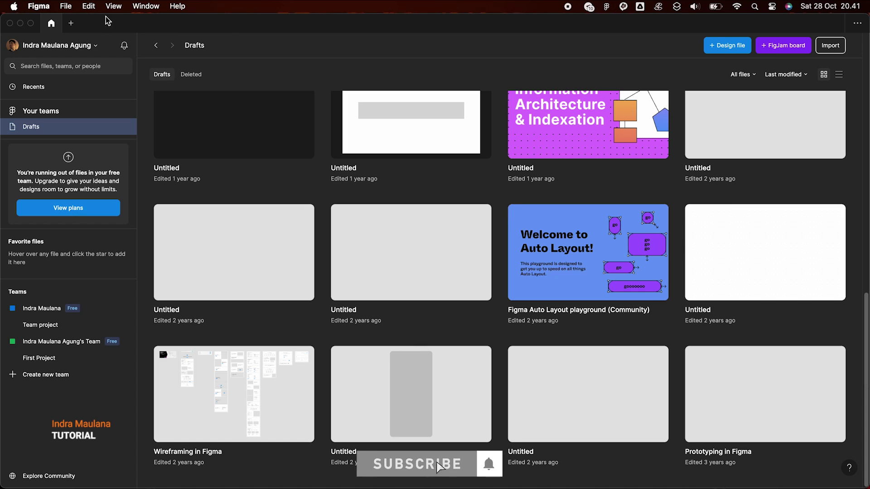
Step: Create a new untitled design file stored in Drafts
{"action": "left_click", "coordinate": [71, 23]}
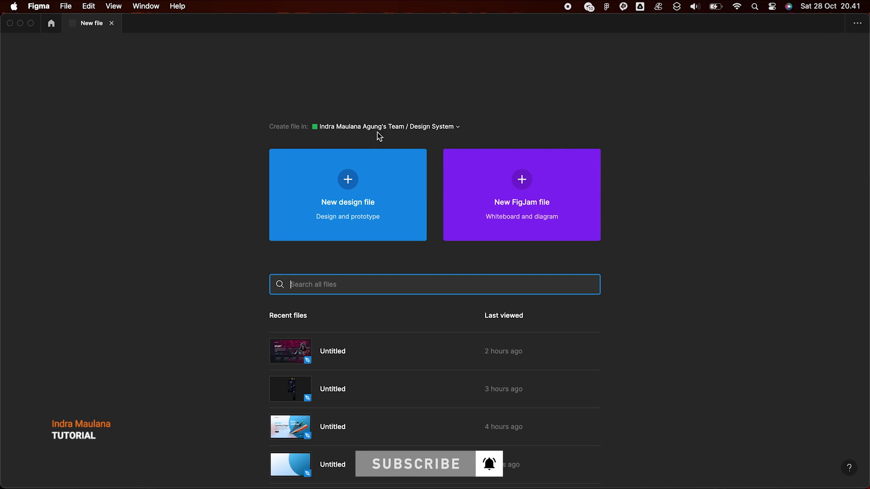
{"action": "left_click", "coordinate": [381, 128]}
{"action": "left_click", "coordinate": [365, 208]}
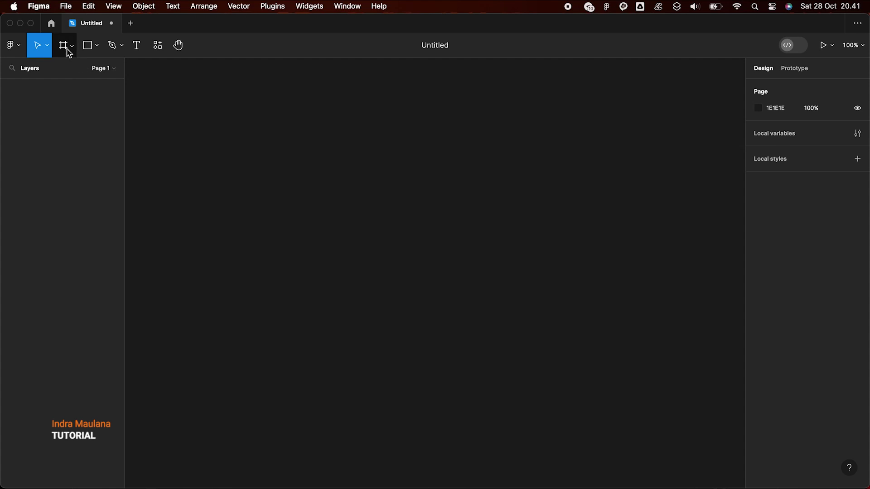
Step: Place a frame and size it to 1920 × 1080
{"action": "left_click", "coordinate": [64, 45]}
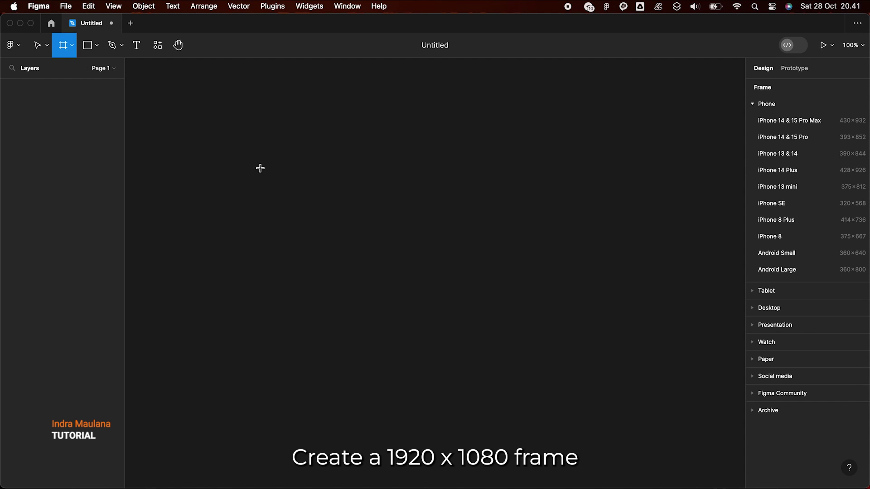
{"action": "left_click", "coordinate": [261, 168]}
{"action": "left_click", "coordinate": [773, 149]}
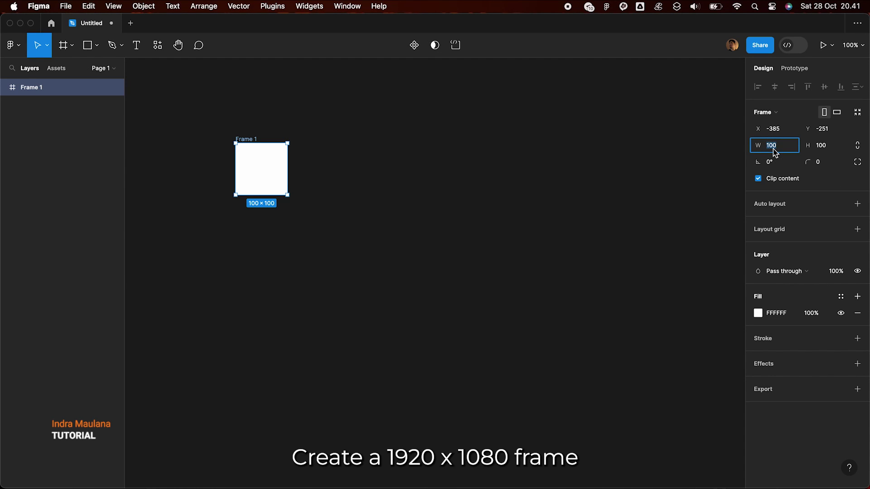
{"action": "type", "text": "1920"}
{"action": "left_click", "coordinate": [836, 145]}
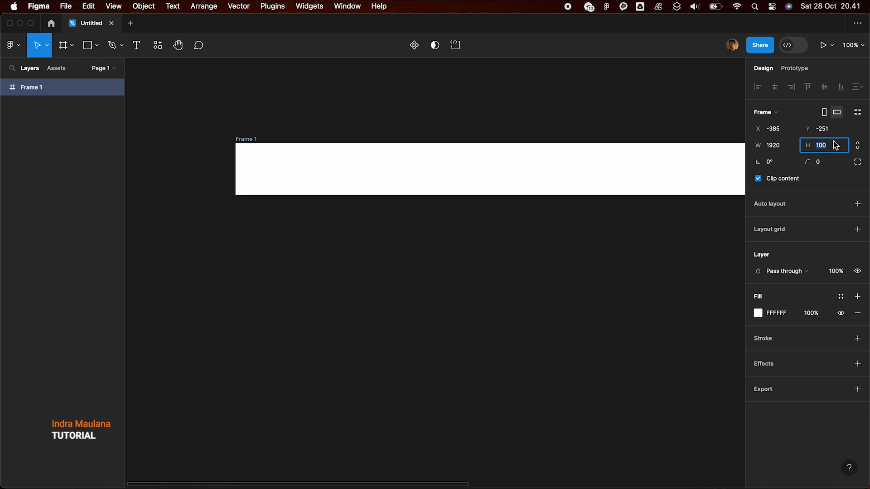
{"action": "type", "text": "1080"}
{"action": "key", "text": "Return"}
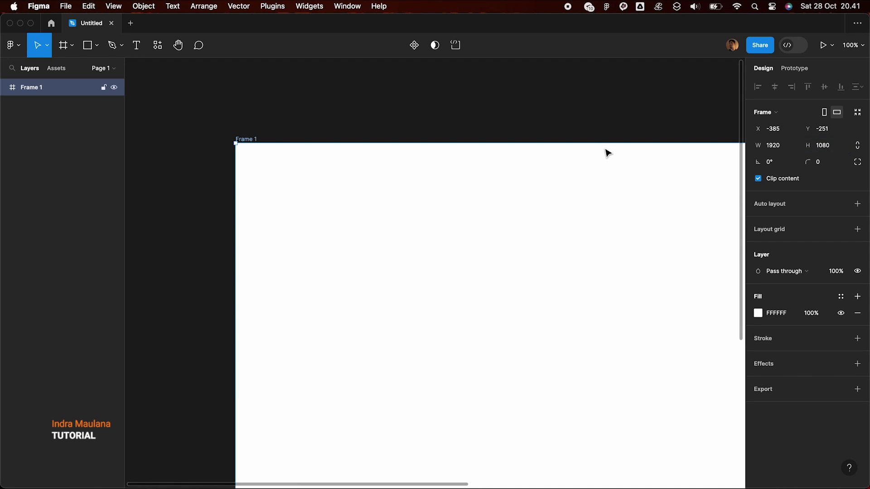
Step: Zoom out to see the whole frame, then select Frame 1 and its fill colour
{"action": "left_click", "coordinate": [547, 120]}
{"action": "scroll", "coordinate": [525, 149], "scroll_direction": "down", "scroll_amount": 5}
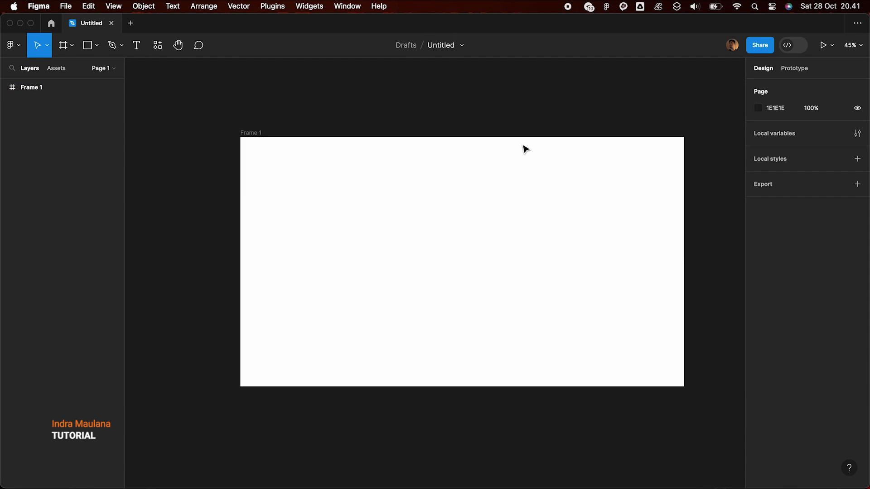
{"action": "scroll", "coordinate": [526, 149], "scroll_direction": "right", "scroll_amount": 2}
{"action": "scroll", "coordinate": [526, 149], "scroll_direction": "up", "scroll_amount": 2}
{"action": "scroll", "coordinate": [526, 150], "scroll_direction": "up", "scroll_amount": 1}
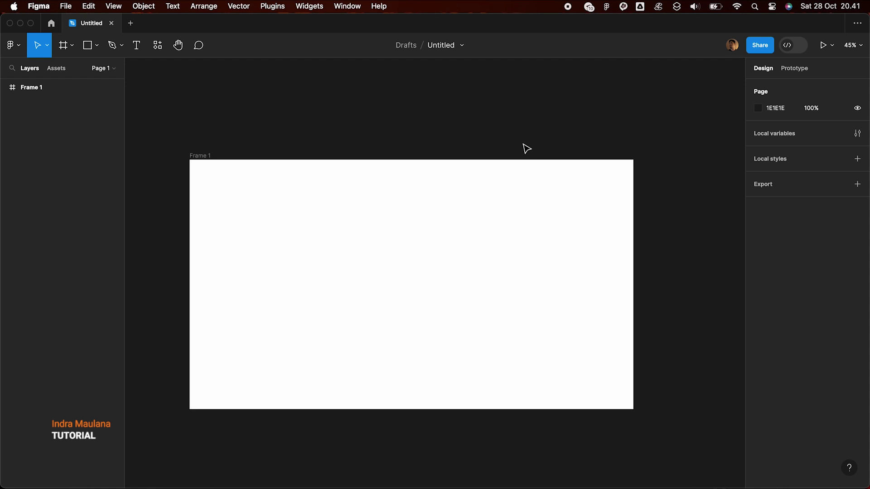
{"action": "left_click", "coordinate": [402, 198]}
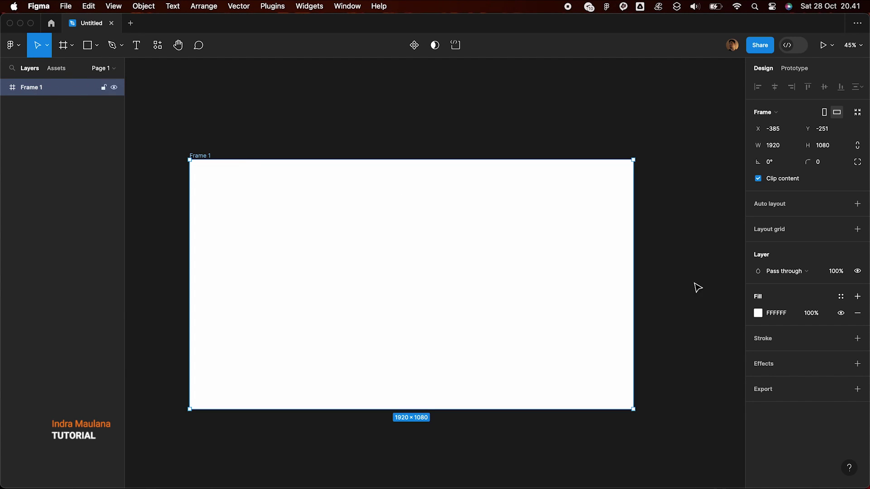
{"action": "left_click", "coordinate": [764, 317]}
Step: Fill Frame 1 with 1F1A29, copied from the notes
{"action": "left_click", "coordinate": [759, 314]}
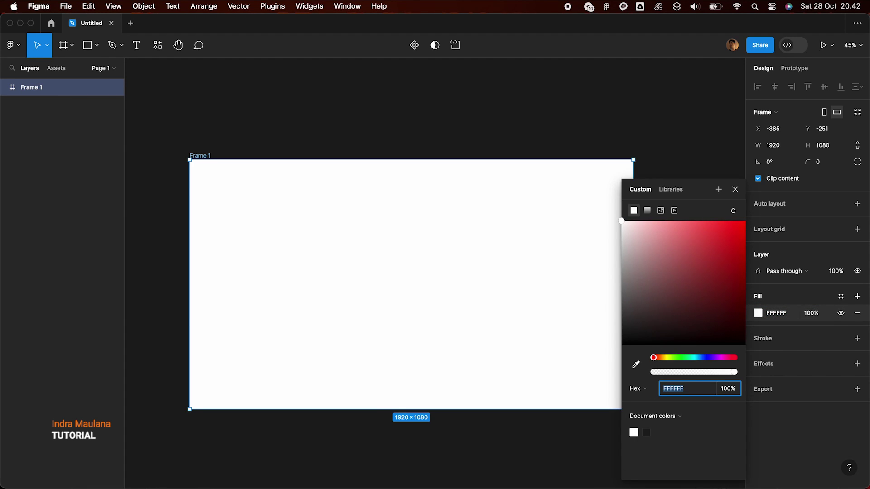
{"action": "key", "text": "super+Tab"}
{"action": "left_click_drag", "start_coordinate": [434, 173], "coordinate": [401, 170]}
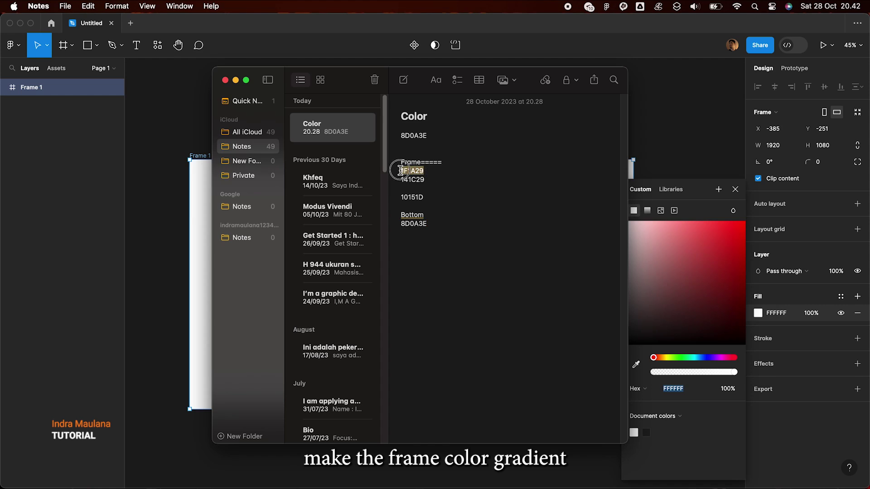
{"action": "key", "text": "super+c"}
{"action": "left_click", "coordinate": [647, 194]}
{"action": "key", "text": "super+v"}
{"action": "key", "text": "Return"}
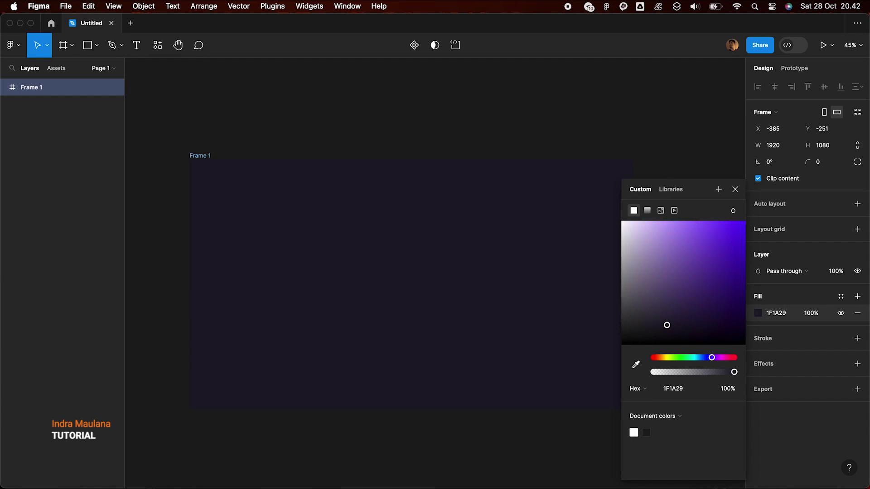
Step: Make the fill a linear gradient with end stop 141C29
{"action": "left_click", "coordinate": [648, 211]}
{"action": "key", "text": "super+Tab"}
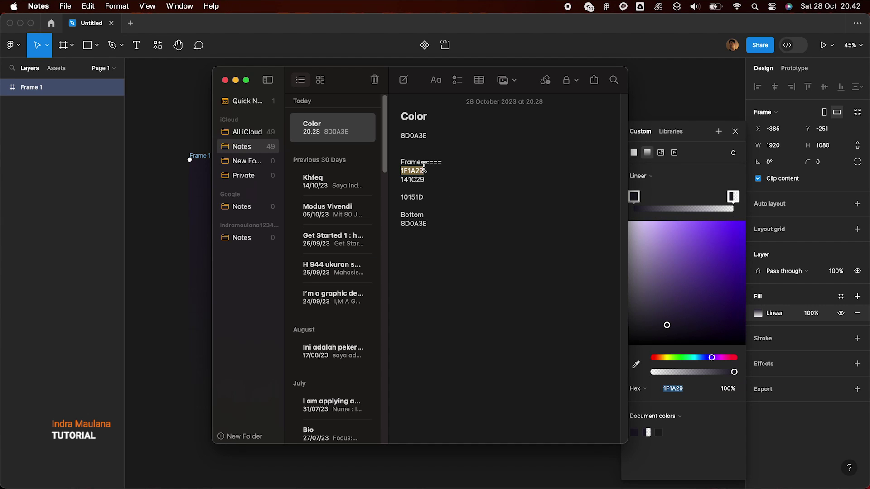
{"action": "left_click", "coordinate": [401, 185]}
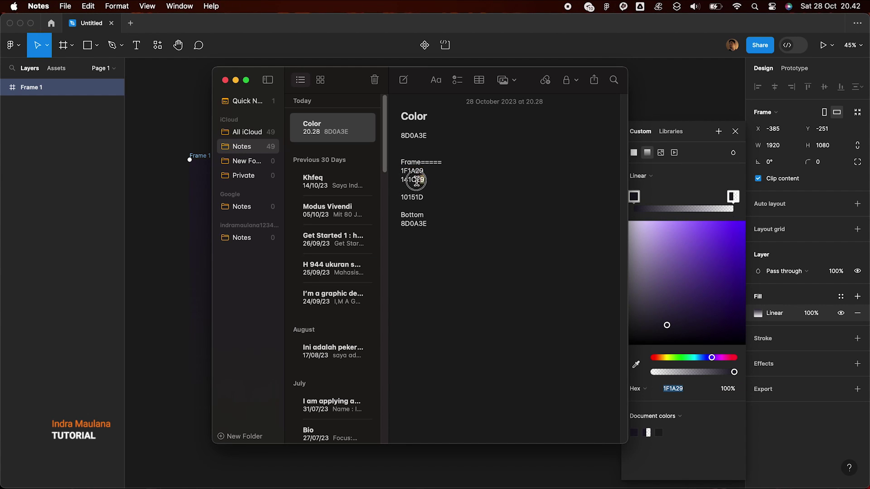
{"action": "double_click", "coordinate": [417, 179]}
{"action": "key", "text": "super+c"}
{"action": "key", "text": "super+Tab"}
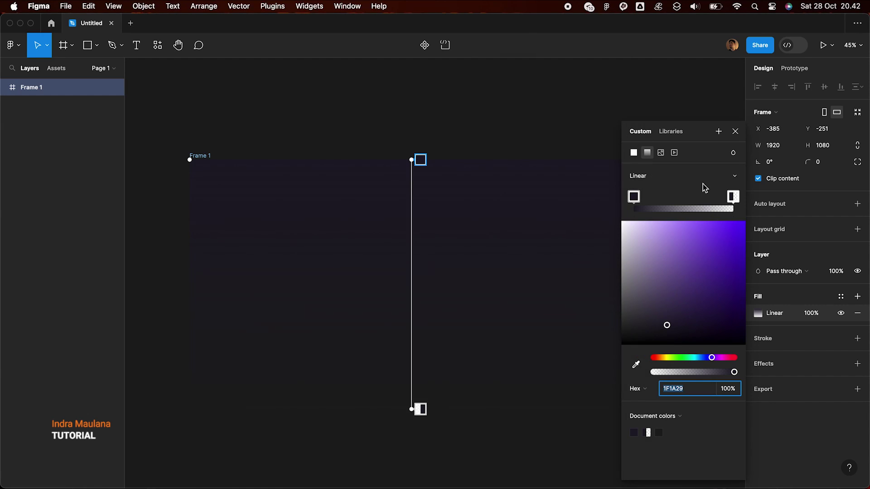
{"action": "left_click", "coordinate": [732, 197]}
{"action": "left_click", "coordinate": [668, 385]}
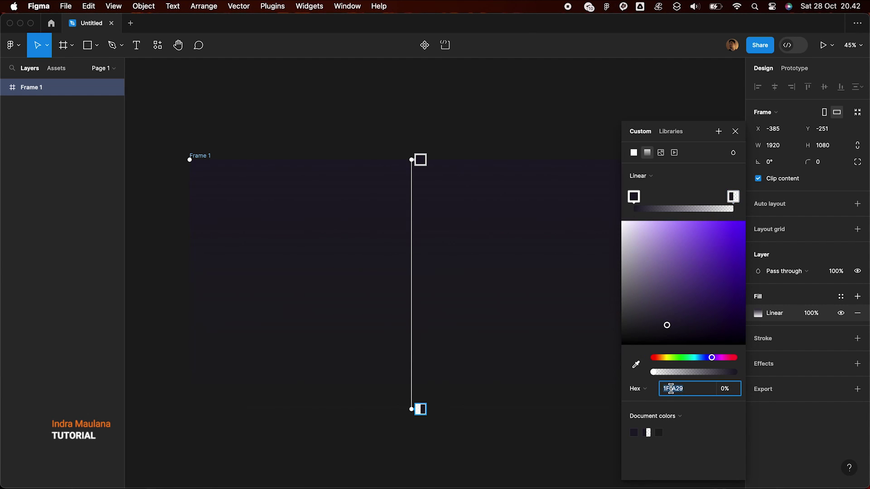
{"action": "key", "text": "super+v"}
{"action": "key", "text": "super+Tab"}
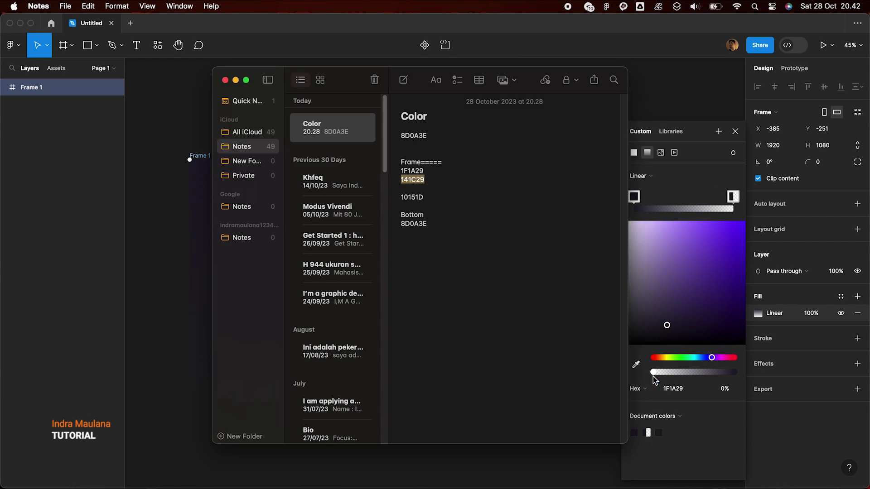
{"action": "left_click", "coordinate": [736, 198]}
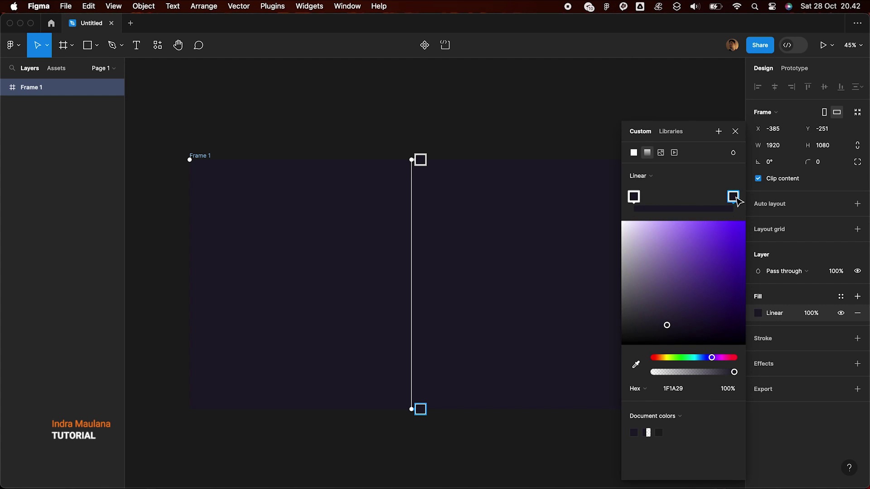
{"action": "left_click", "coordinate": [674, 385]}
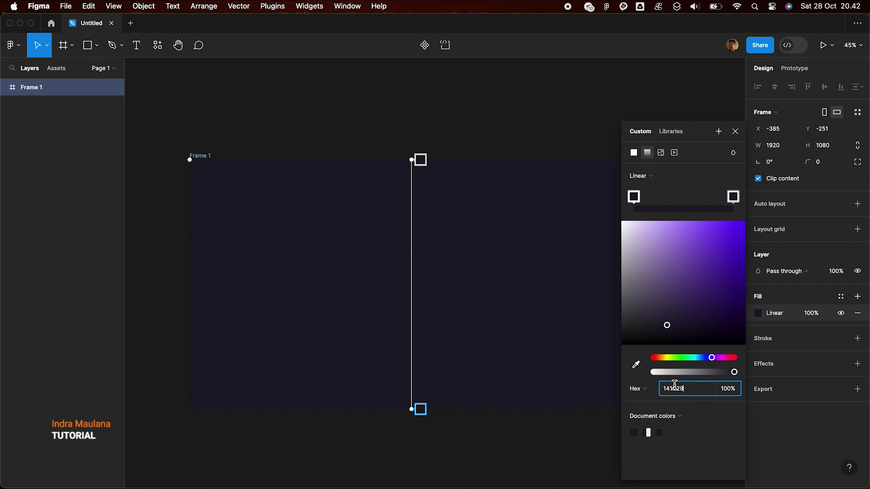
{"action": "key", "text": "Return"}
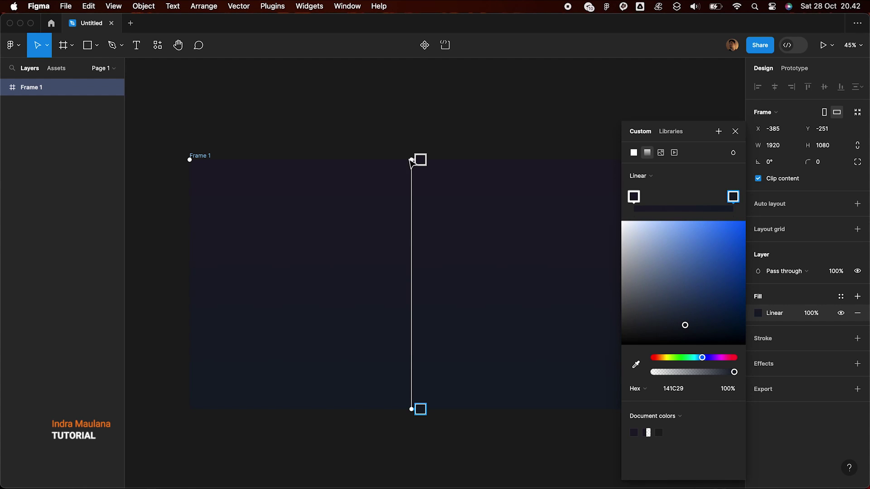
Step: Straighten the gradient so it runs vertically top to bottom
{"action": "left_click_drag", "start_coordinate": [415, 160], "coordinate": [548, 168]}
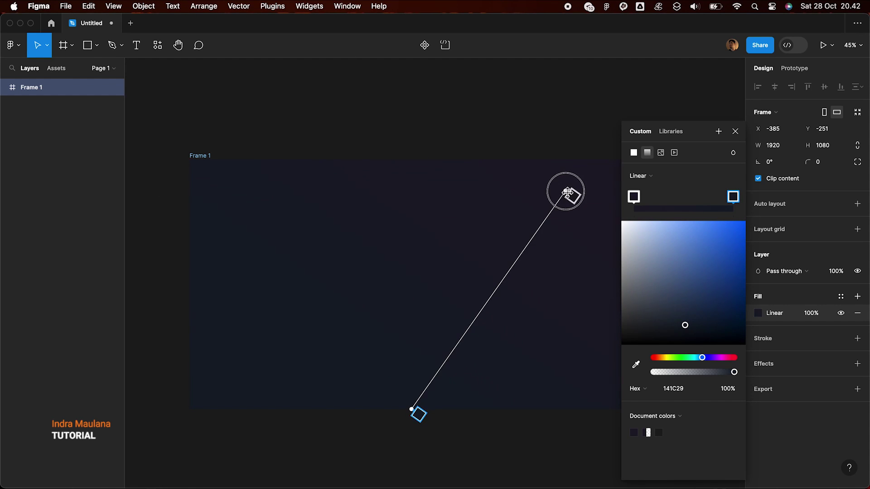
{"action": "left_click", "coordinate": [735, 131]}
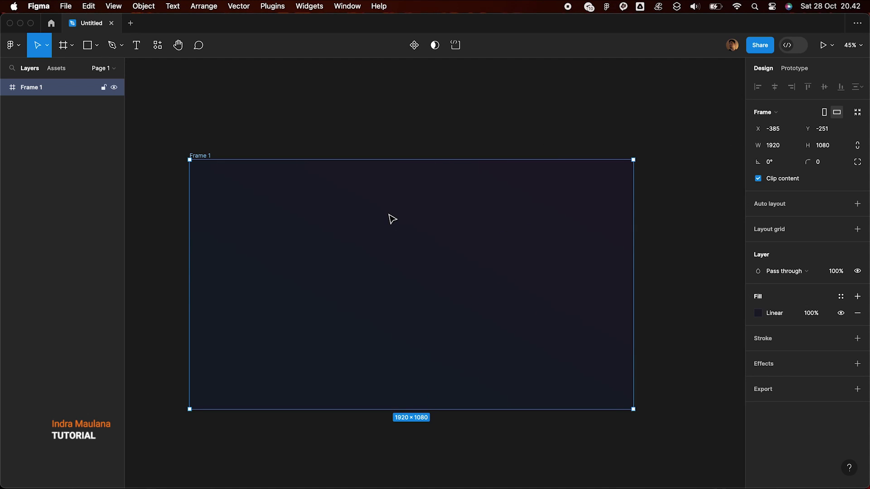
{"action": "left_click", "coordinate": [758, 313]}
{"action": "left_click_drag", "start_coordinate": [546, 165], "coordinate": [419, 161]}
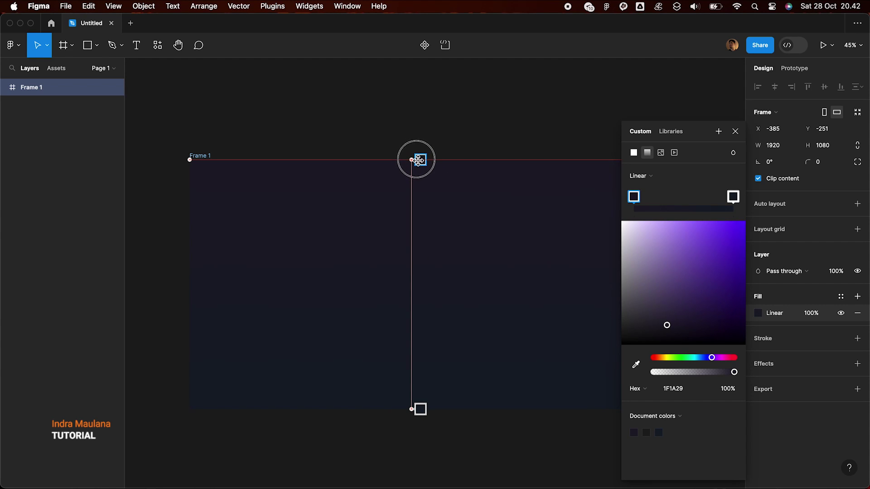
{"action": "left_click", "coordinate": [735, 131]}
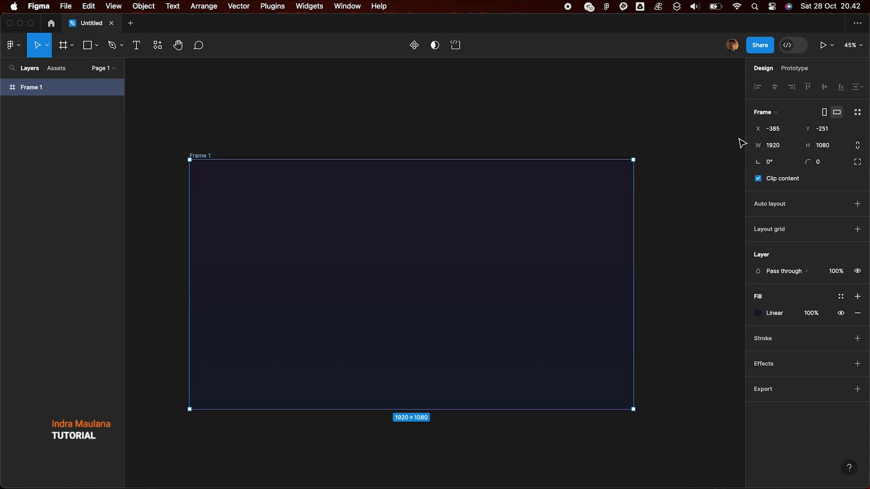
Step: Copy the crimson colour code 8D0A3E from the notes
{"action": "key", "text": "super+Tab"}
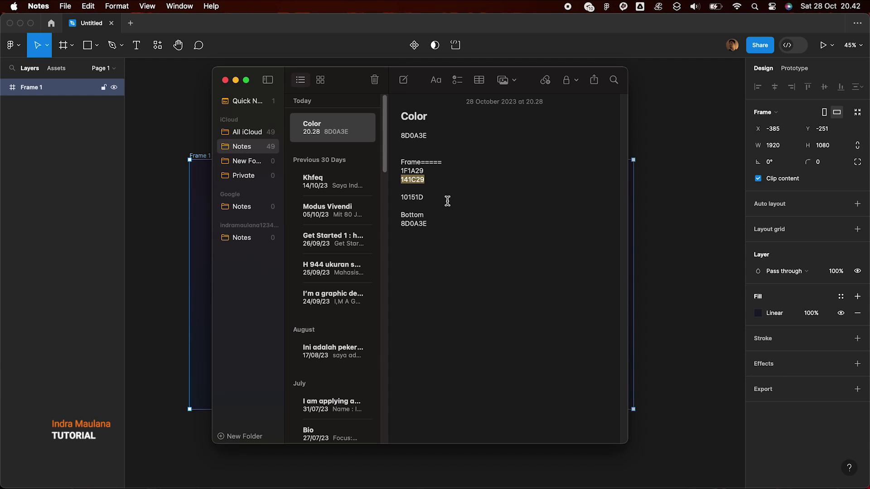
{"action": "left_click_drag", "start_coordinate": [432, 135], "coordinate": [391, 135]}
{"action": "key", "text": "super+c"}
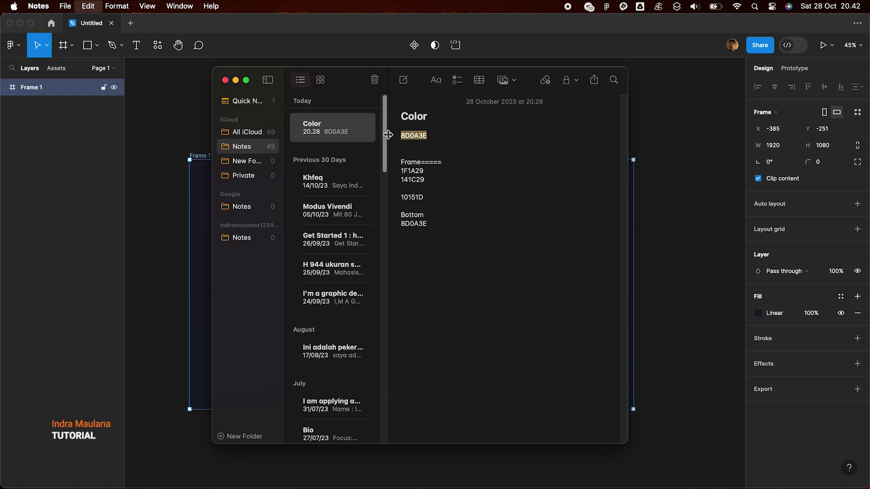
{"action": "key", "text": "super+Tab"}
Step: Draw a large circle in the frame's centre filled with crimson 8D0A3E
{"action": "left_click", "coordinate": [97, 45]}
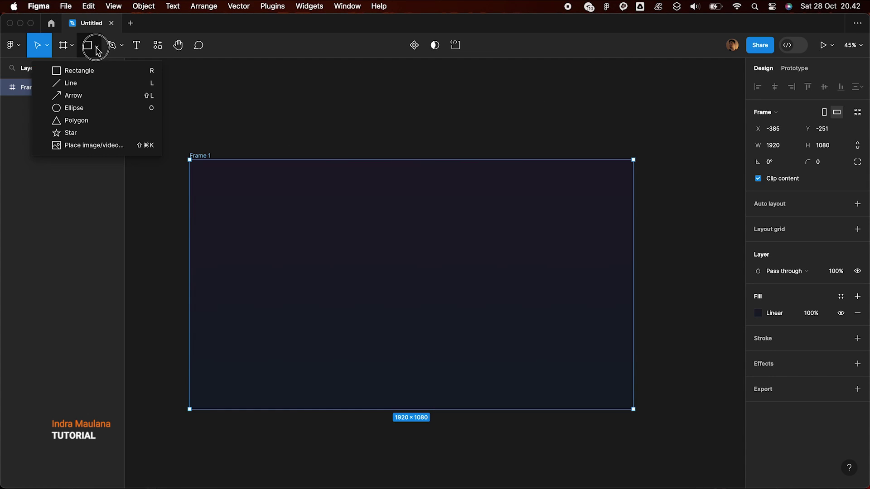
{"action": "left_click", "coordinate": [76, 112]}
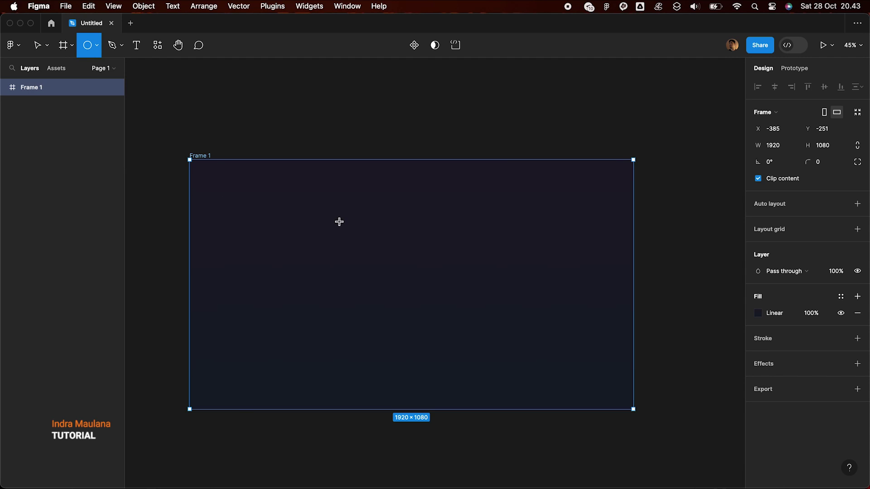
{"action": "left_click_drag", "start_coordinate": [338, 220], "coordinate": [493, 377]}
{"action": "left_click", "coordinate": [757, 296]}
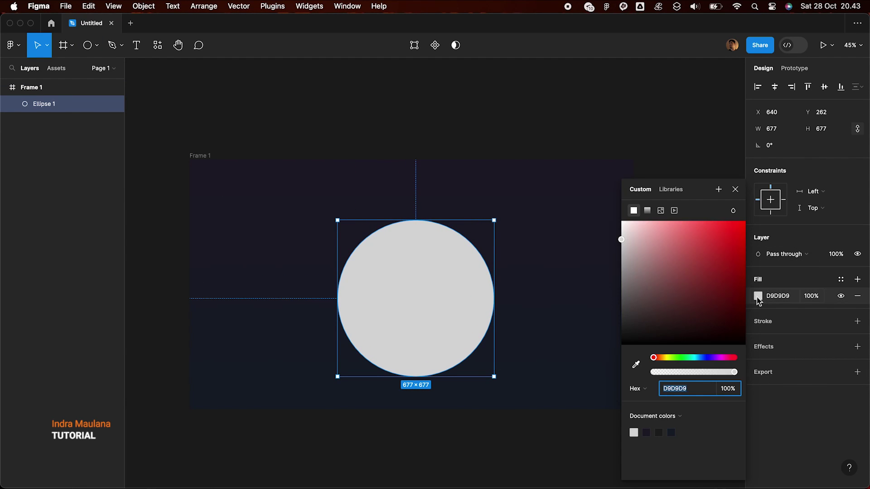
{"action": "type", "text": "8D0A3E"}
{"action": "key", "text": "Return"}
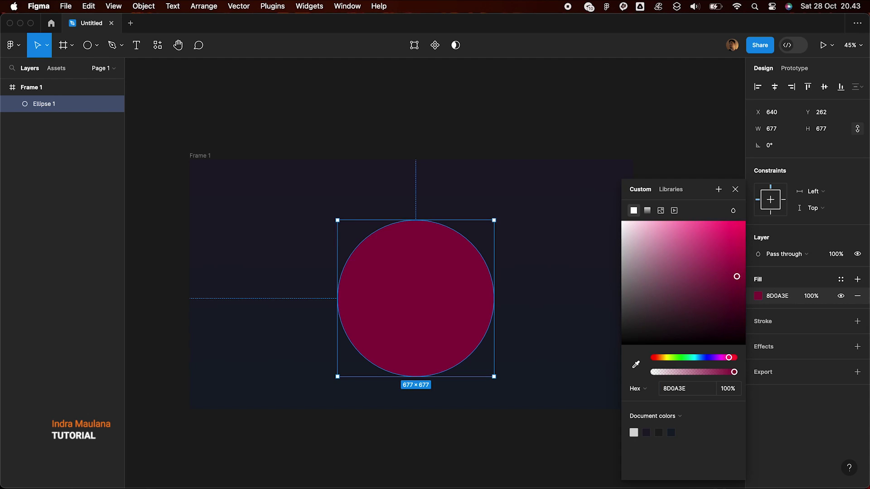
{"action": "left_click", "coordinate": [734, 198]}
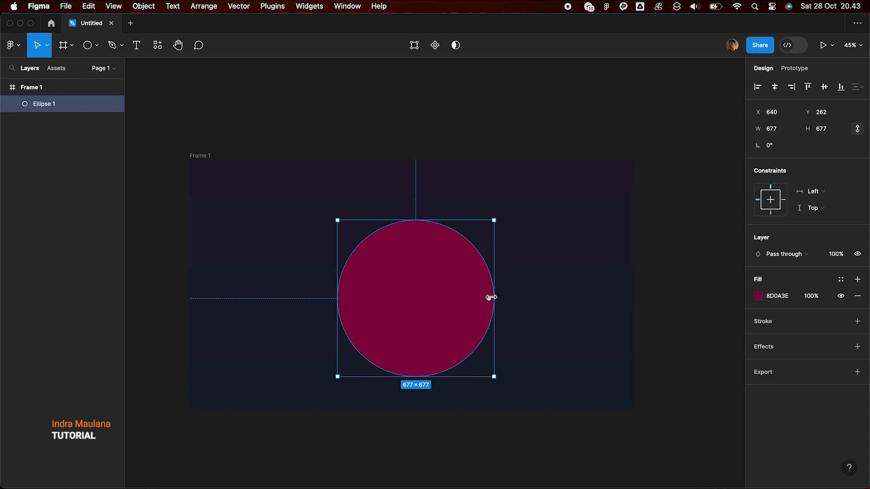
Step: Move the circle higher and turn its fill into a tight radial gradient glow
{"action": "left_click_drag", "start_coordinate": [436, 324], "coordinate": [455, 282]}
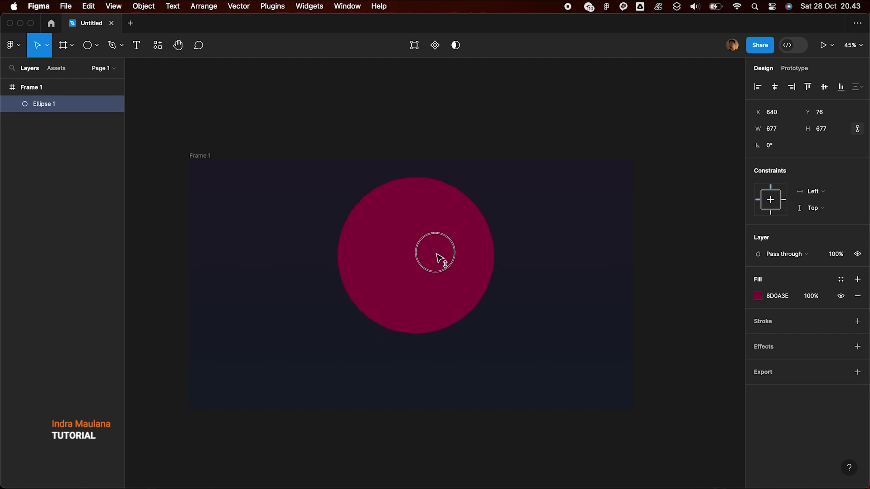
{"action": "left_click", "coordinate": [758, 296]}
{"action": "left_click", "coordinate": [648, 210]}
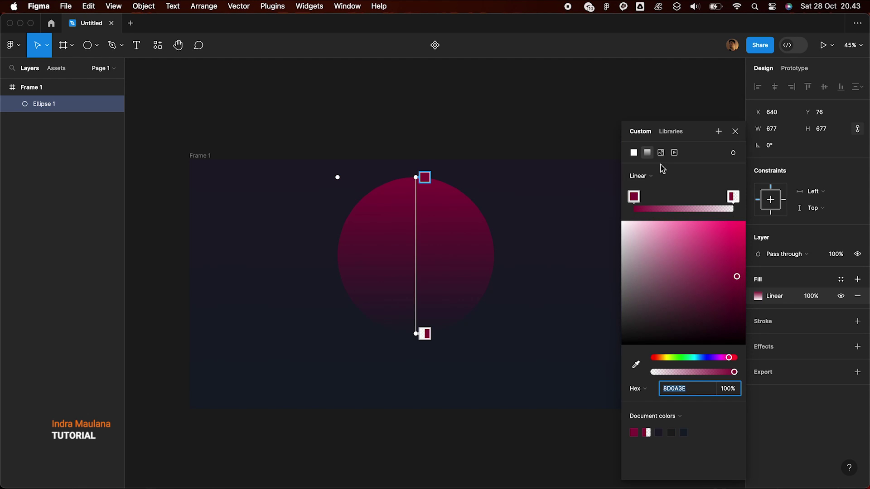
{"action": "left_click", "coordinate": [639, 176]}
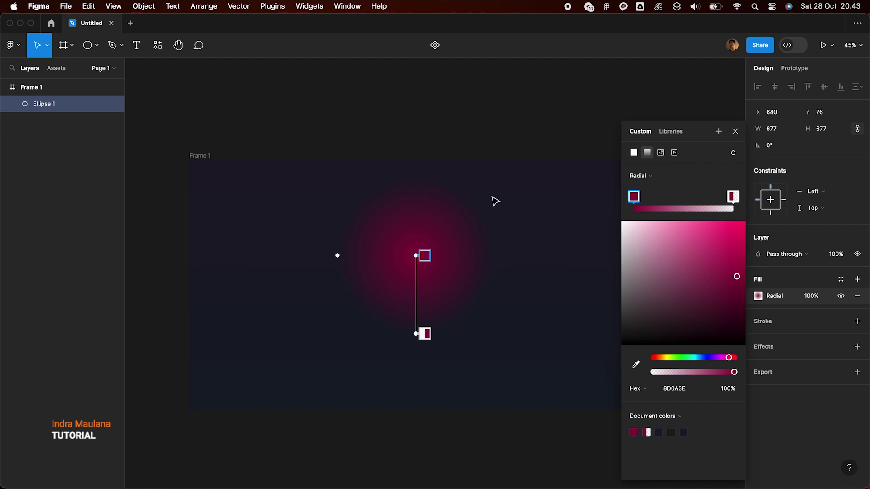
{"action": "left_click", "coordinate": [419, 256]}
{"action": "left_click_drag", "start_coordinate": [414, 334], "coordinate": [415, 319]}
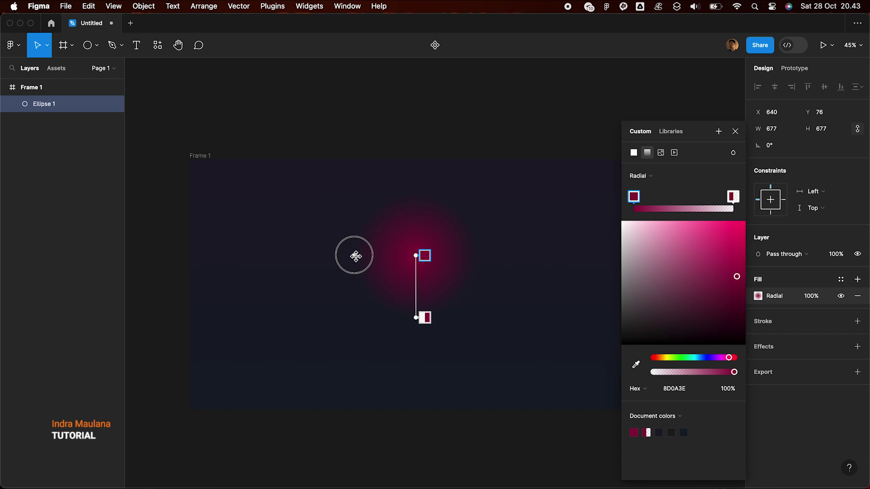
{"action": "left_click", "coordinate": [37, 45]}
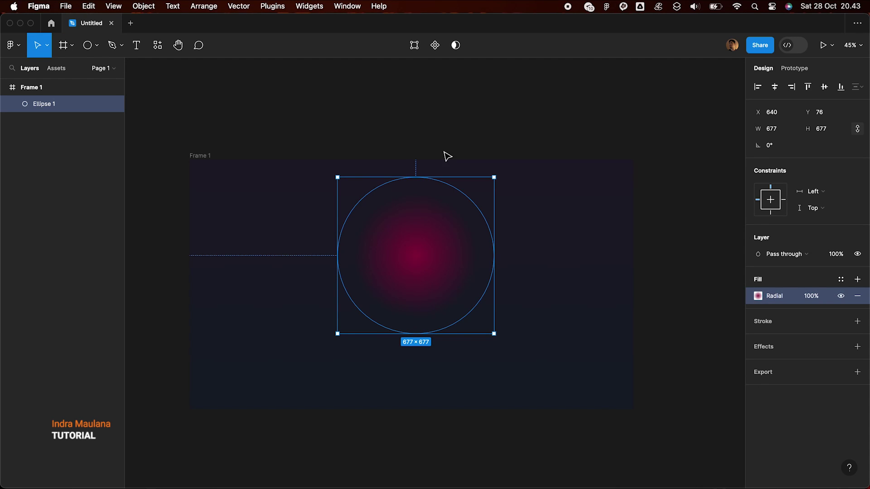
Step: Enlarge the circle into a broad oval positioned above the frame
{"action": "left_click_drag", "start_coordinate": [494, 334], "coordinate": [635, 476]}
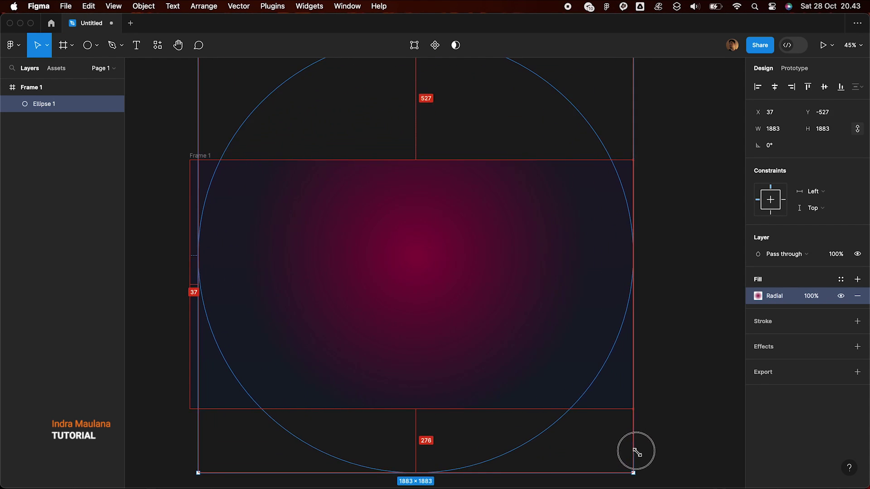
{"action": "left_click_drag", "start_coordinate": [432, 277], "coordinate": [429, 200]}
{"action": "scroll", "coordinate": [432, 202], "scroll_direction": "down", "scroll_amount": 3}
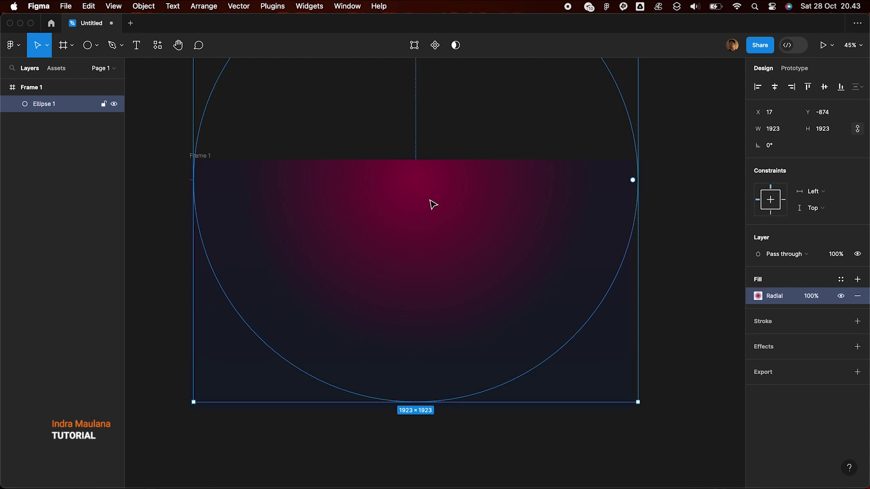
{"action": "left_click_drag", "start_coordinate": [561, 176], "coordinate": [637, 176]}
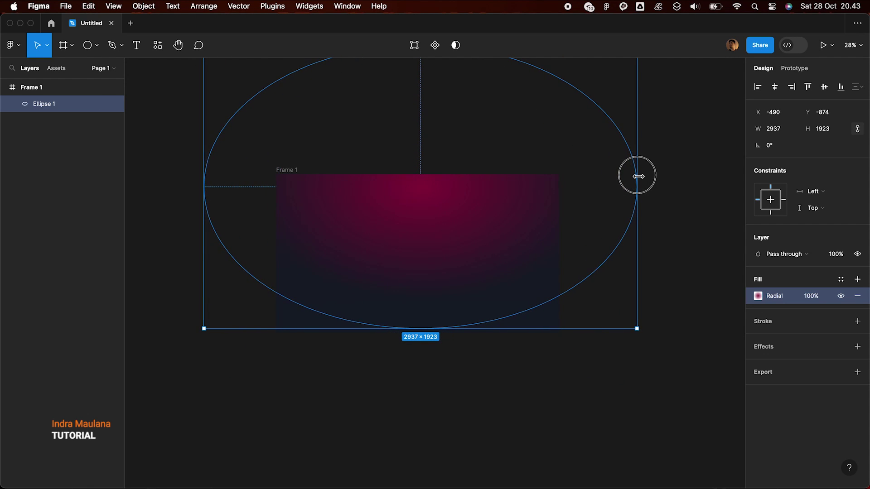
{"action": "left_click_drag", "start_coordinate": [499, 223], "coordinate": [501, 201]}
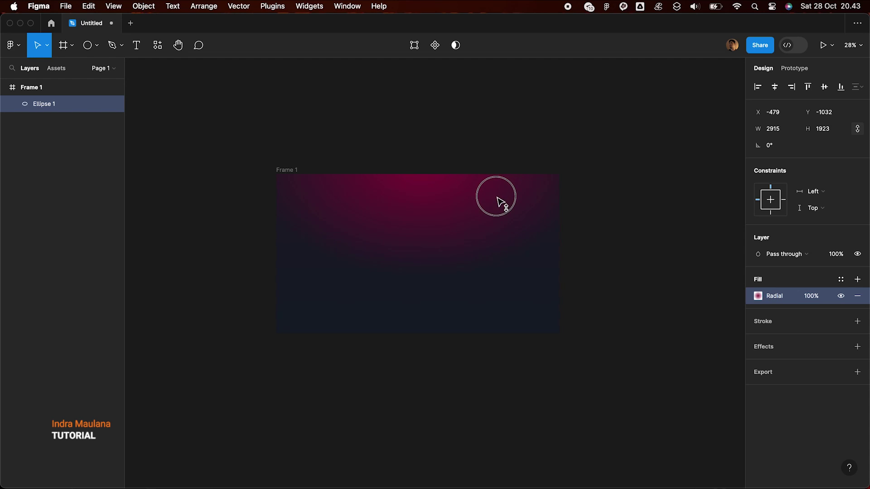
{"action": "left_click_drag", "start_coordinate": [501, 202], "coordinate": [501, 205]}
{"action": "scroll", "coordinate": [501, 204], "scroll_direction": "up", "scroll_amount": 5}
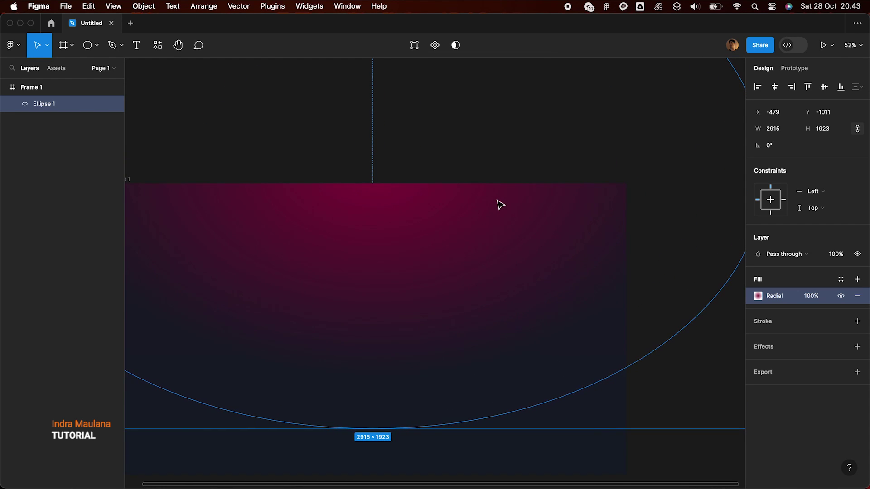
{"action": "scroll", "coordinate": [485, 234], "scroll_direction": "down", "scroll_amount": 3}
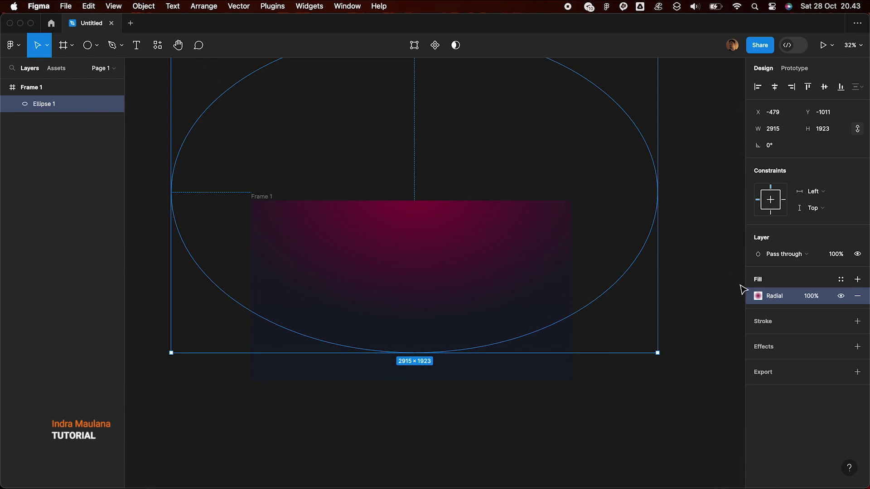
Step: Brighten the glow's crimson, stretch it further down, and shift the oval higher
{"action": "left_click", "coordinate": [758, 296]}
{"action": "left_click_drag", "start_coordinate": [737, 278], "coordinate": [733, 275]}
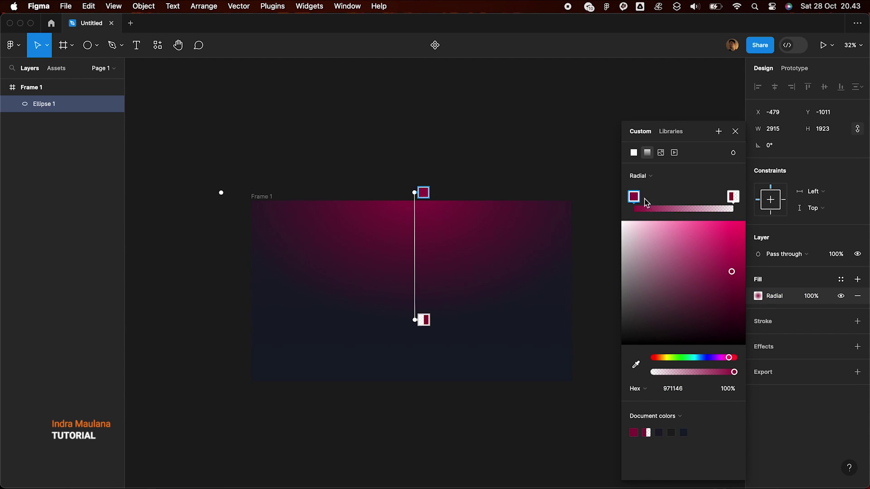
{"action": "left_click_drag", "start_coordinate": [417, 319], "coordinate": [412, 340]}
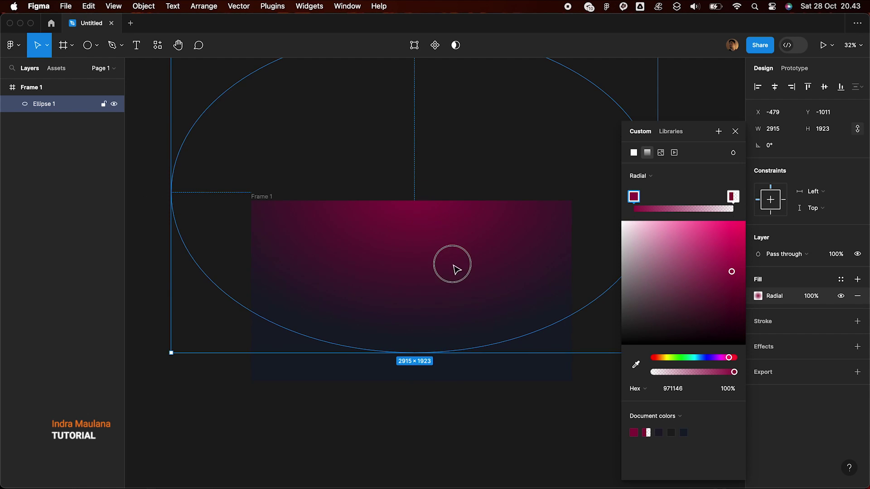
{"action": "left_click_drag", "start_coordinate": [453, 267], "coordinate": [455, 258]}
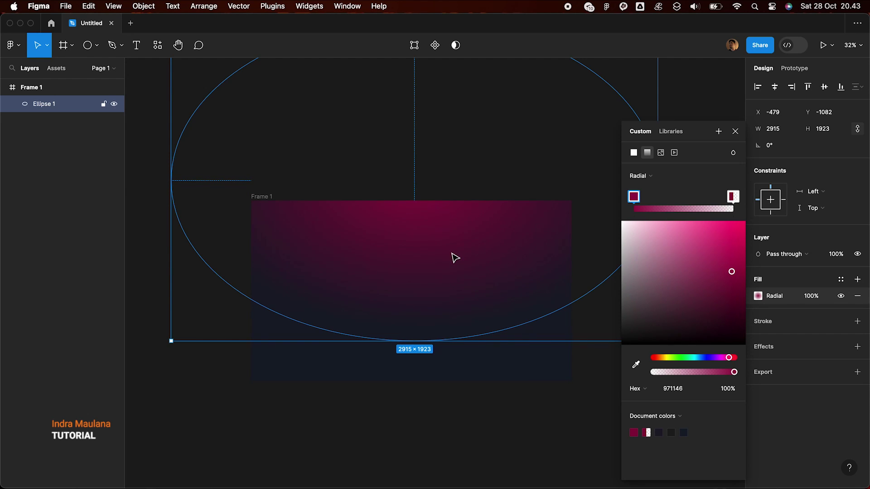
{"action": "left_click", "coordinate": [334, 155]}
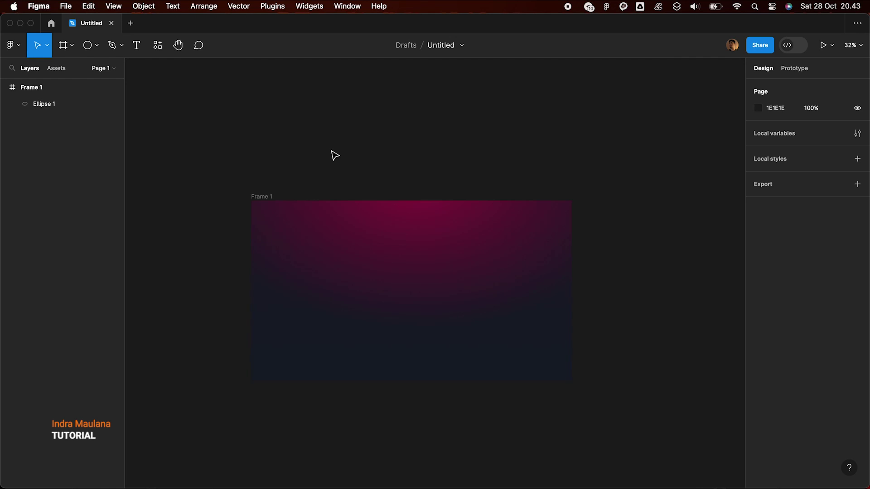
Step: Reselect the oval and inspect it, then deselect to preview the glowing background
{"action": "scroll", "coordinate": [365, 237], "scroll_direction": "up", "scroll_amount": 3}
{"action": "left_click", "coordinate": [367, 238]}
{"action": "scroll", "coordinate": [401, 258], "scroll_direction": "right", "scroll_amount": 3}
{"action": "scroll", "coordinate": [401, 257], "scroll_direction": "down", "scroll_amount": 1}
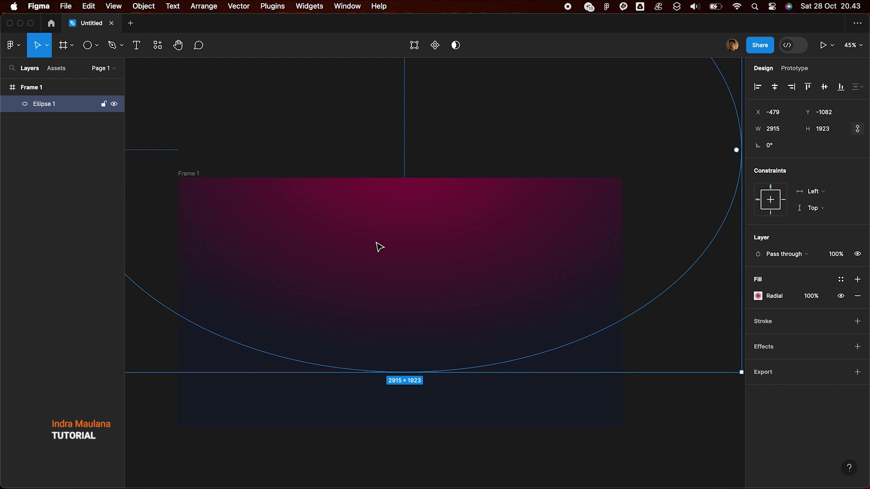
{"action": "scroll", "coordinate": [380, 247], "scroll_direction": "left", "scroll_amount": 2}
{"action": "scroll", "coordinate": [380, 247], "scroll_direction": "down", "scroll_amount": 2}
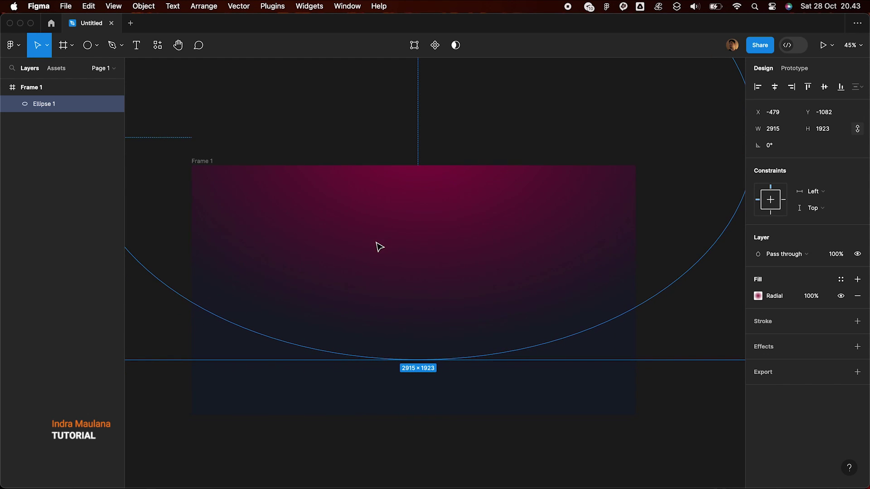
{"action": "left_click", "coordinate": [340, 391]}
{"action": "scroll", "coordinate": [338, 398], "scroll_direction": "down", "scroll_amount": 2}
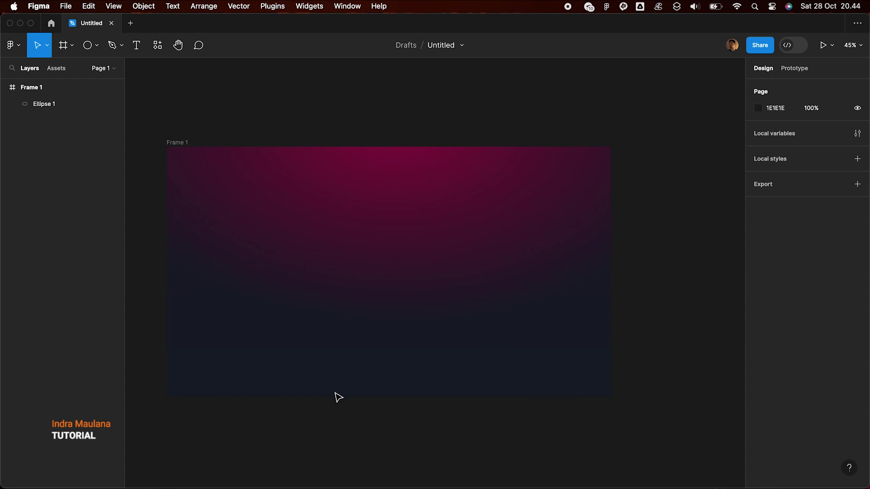
{"action": "scroll", "coordinate": [345, 272], "scroll_direction": "up", "scroll_amount": 2}
Step: Add white CYBER text at font size 36 in Bold
{"action": "key", "text": "t"}
{"action": "left_click", "coordinate": [309, 257]}
{"action": "type", "text": "CYBER"}
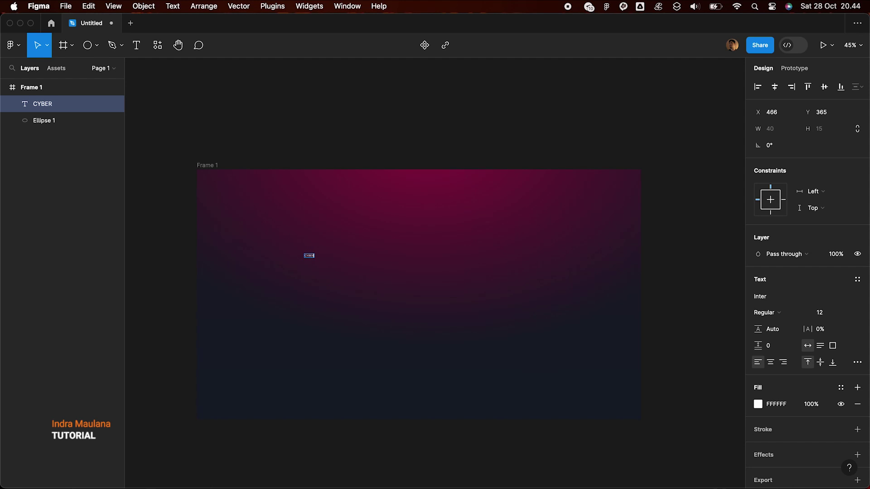
{"action": "key", "text": "shift"}
{"action": "key", "text": "shift"}
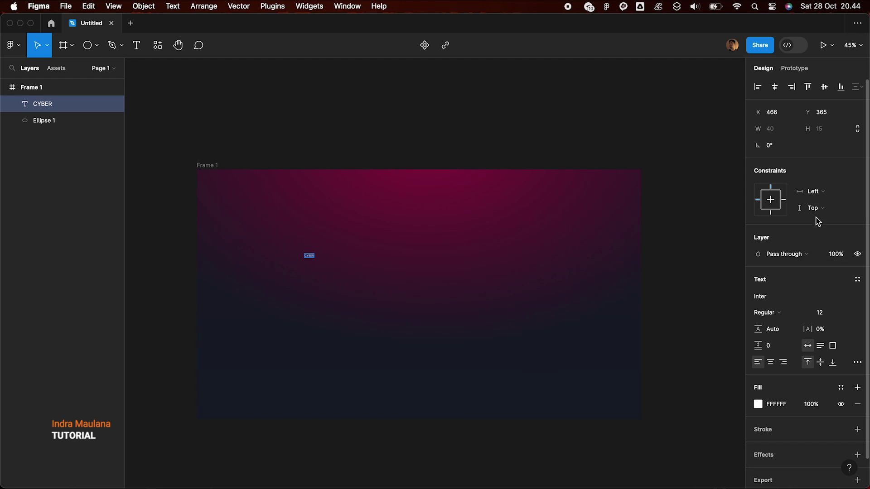
{"action": "left_click", "coordinate": [846, 314]}
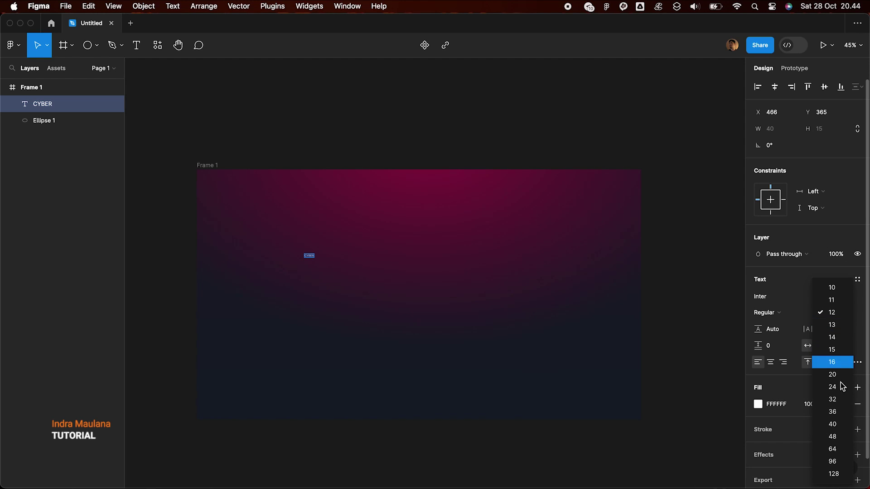
{"action": "left_click", "coordinate": [835, 410]}
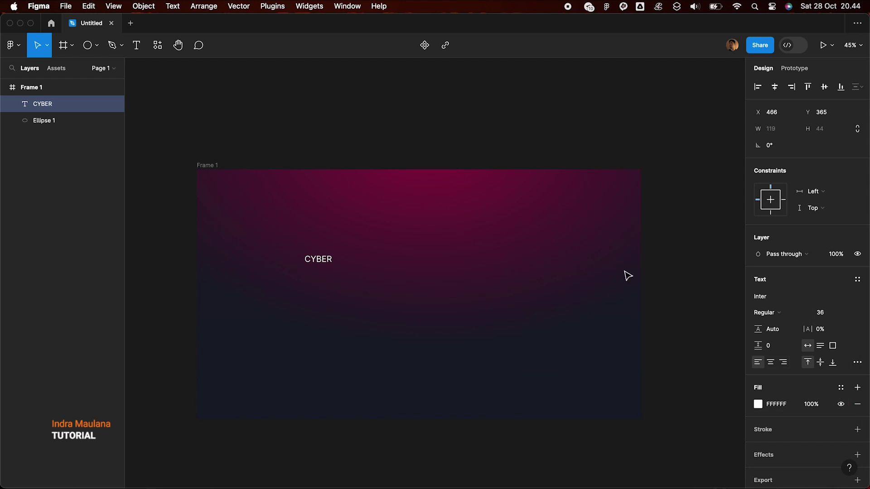
{"action": "left_click", "coordinate": [787, 315]}
{"action": "left_click", "coordinate": [776, 351]}
Step: Position CYBER near the frame's top-left corner
{"action": "left_click_drag", "start_coordinate": [319, 263], "coordinate": [255, 199]}
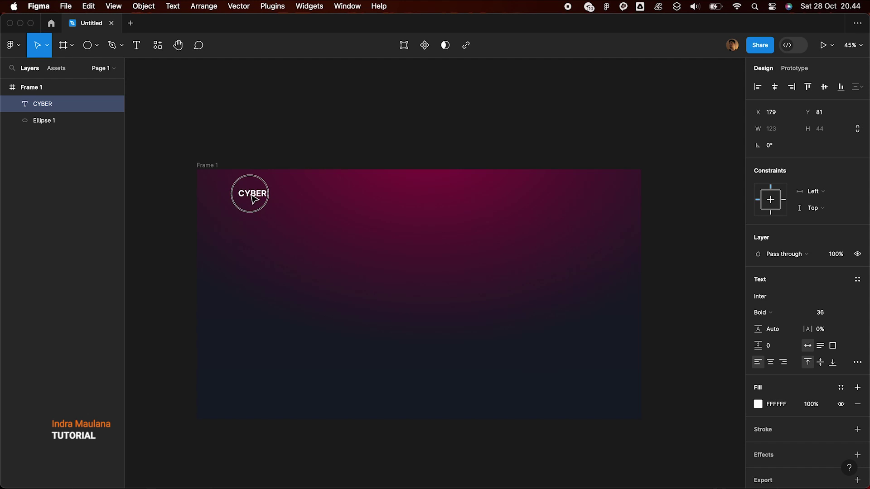
{"action": "left_click_drag", "start_coordinate": [255, 199], "coordinate": [253, 199]}
{"action": "double_click", "coordinate": [251, 196]}
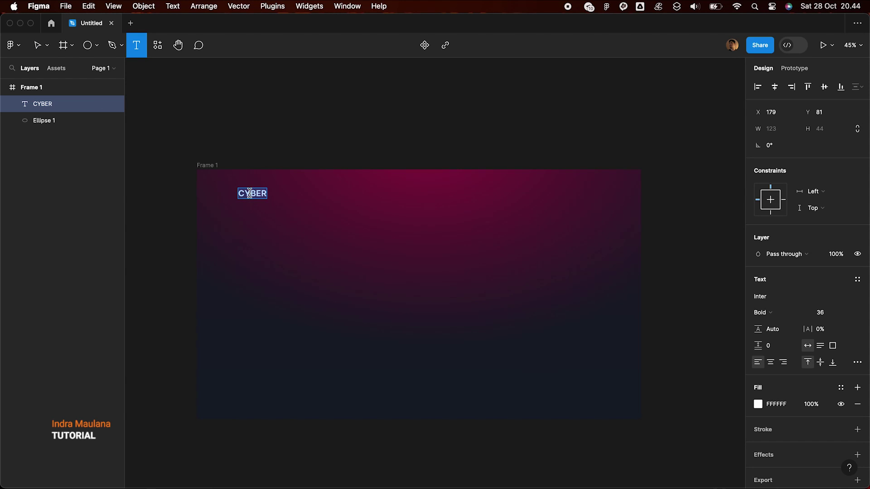
{"action": "left_click", "coordinate": [258, 195]}
{"action": "left_click", "coordinate": [38, 46]}
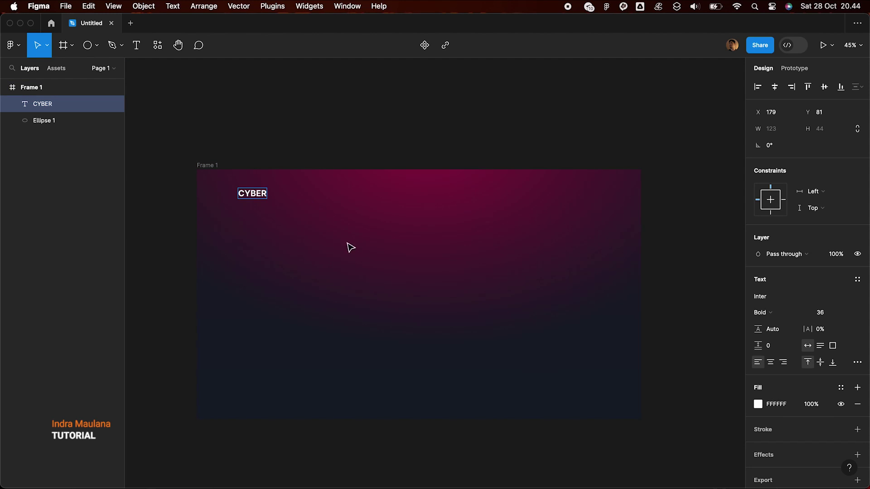
{"action": "left_click", "coordinate": [292, 183]}
Step: Duplicate CYBER to its right and retype the copy as Home
{"action": "left_click", "coordinate": [287, 149]}
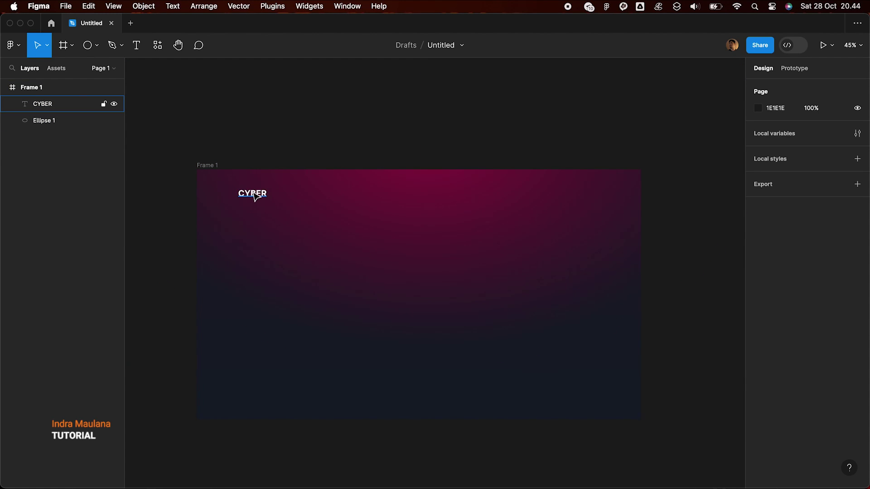
{"action": "left_click", "coordinate": [255, 195]}
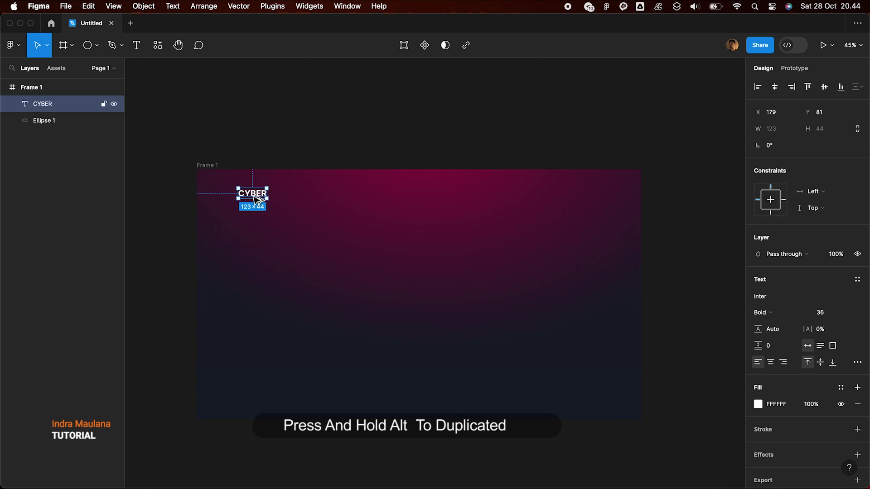
{"action": "left_click_drag", "start_coordinate": [255, 185], "coordinate": [390, 200]}
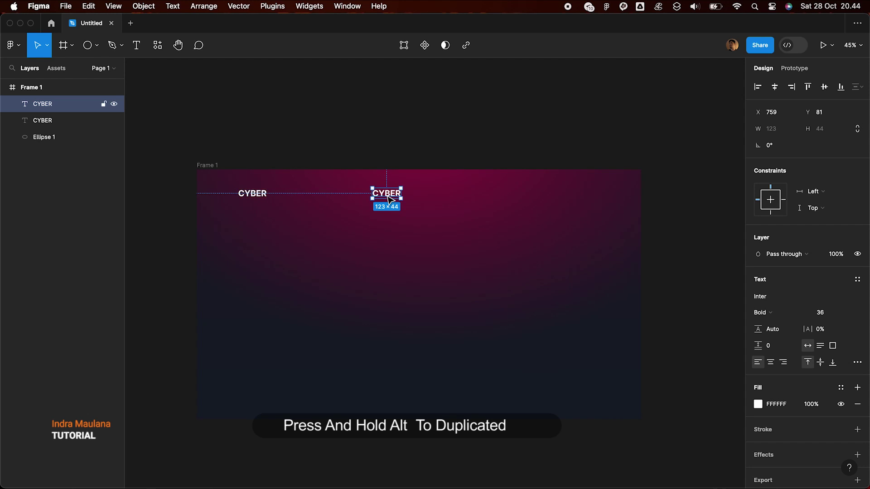
{"action": "double_click", "coordinate": [386, 194]}
{"action": "type", "text": "H"}
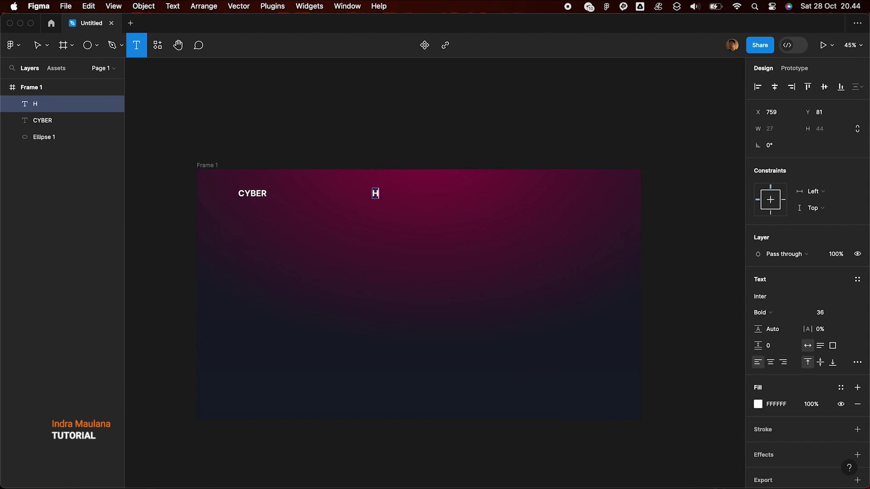
{"action": "type", "text": "OME"}
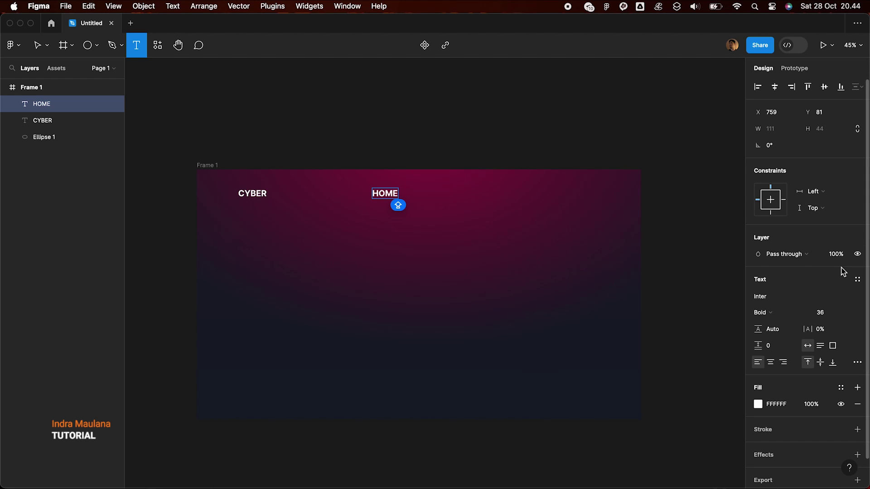
{"action": "key", "text": "super+a"}
{"action": "type", "text": "Ho"}
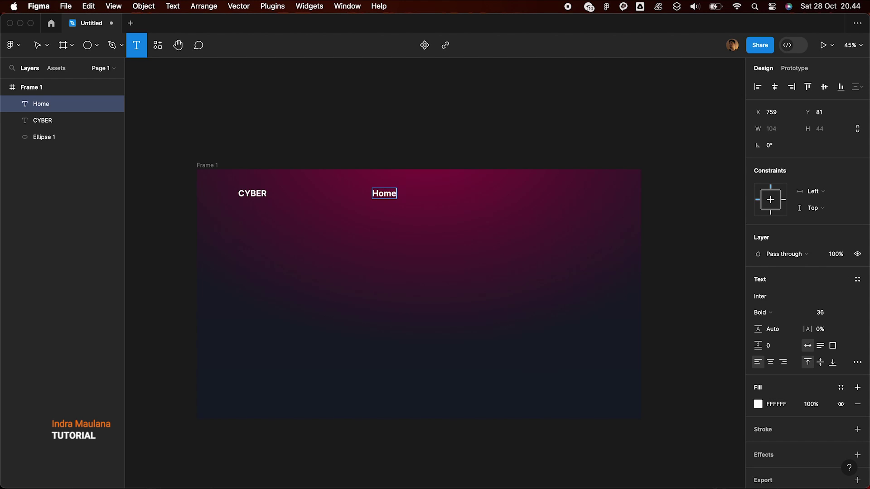
Step: Set Home to Regular weight, size 24, and left alignment
{"action": "key", "text": "super+a"}
{"action": "left_click", "coordinate": [803, 313]}
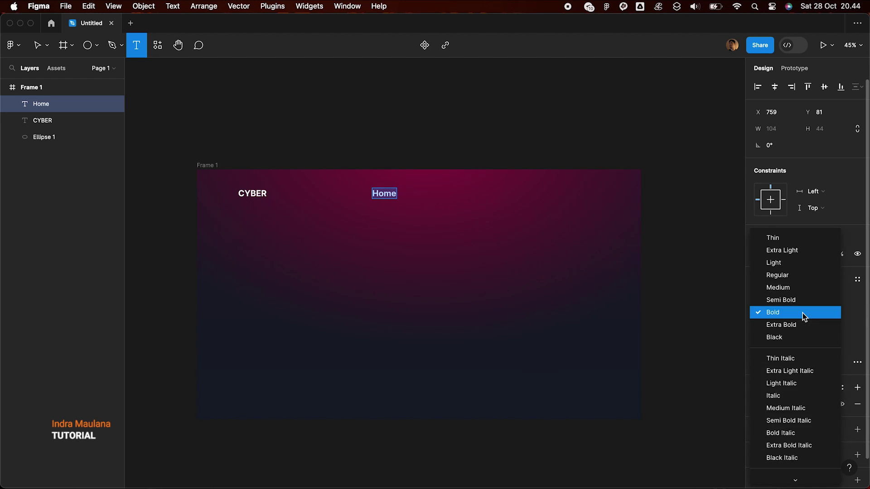
{"action": "left_click", "coordinate": [787, 276]}
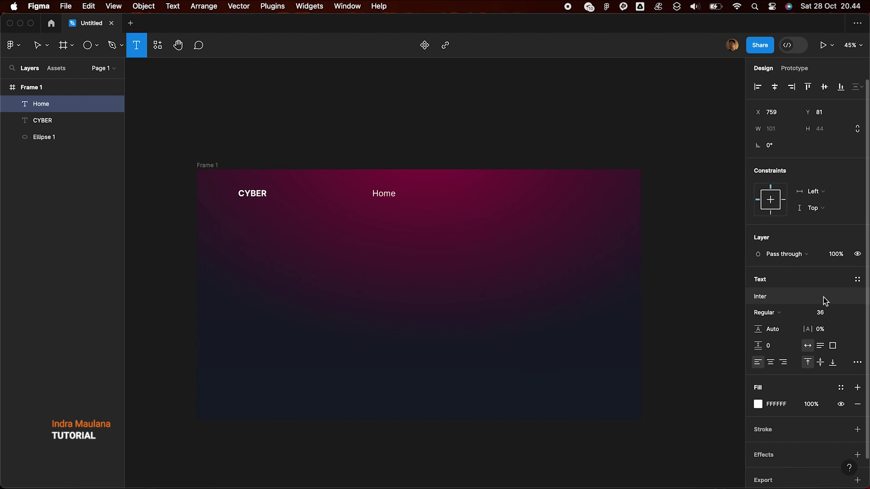
{"action": "left_click", "coordinate": [847, 316]}
{"action": "left_click", "coordinate": [841, 283]}
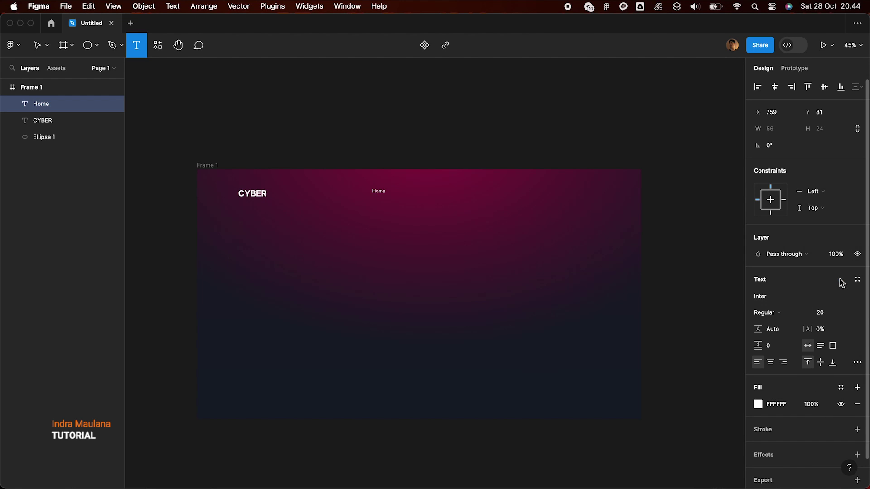
{"action": "left_click", "coordinate": [849, 312]}
{"action": "type", "text": "24"}
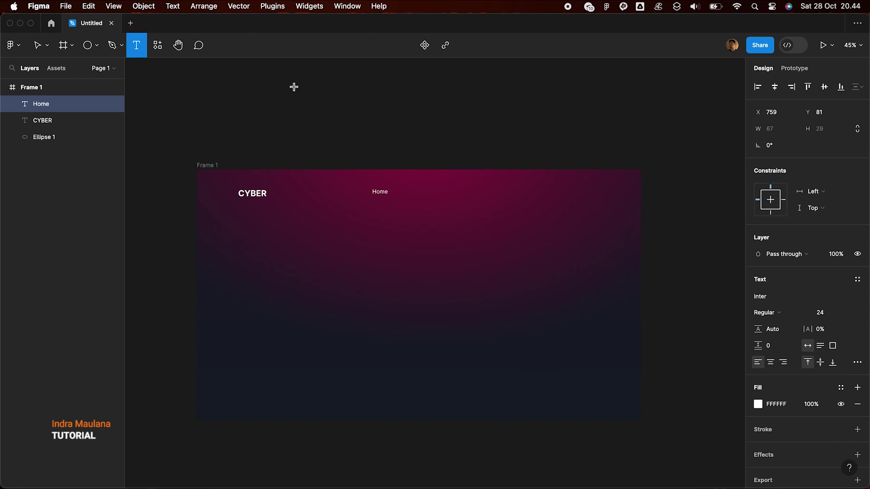
{"action": "left_click", "coordinate": [38, 44]}
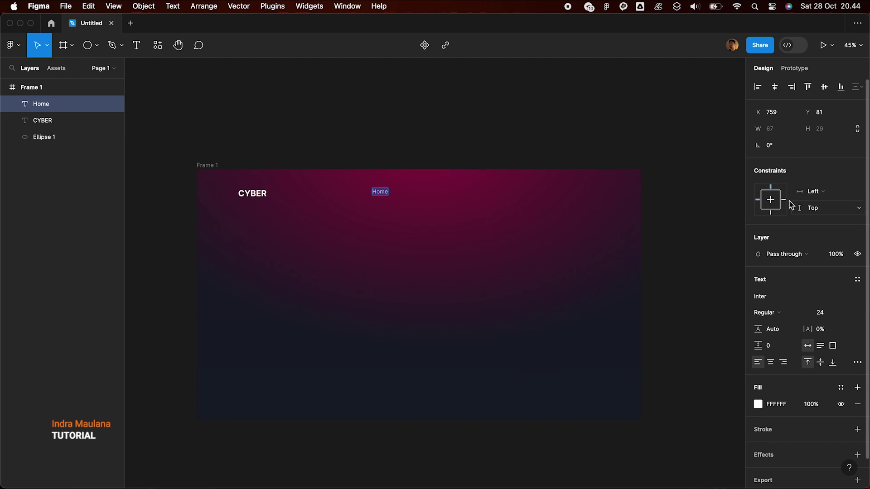
{"action": "left_click", "coordinate": [772, 363]}
{"action": "left_click", "coordinate": [759, 362]}
{"action": "scroll", "coordinate": [575, 299], "scroll_direction": "up", "scroll_amount": 3}
Step: Line Home up with the CYBER logo and raise its size to 30
{"action": "scroll", "coordinate": [575, 299], "scroll_direction": "down", "scroll_amount": 2}
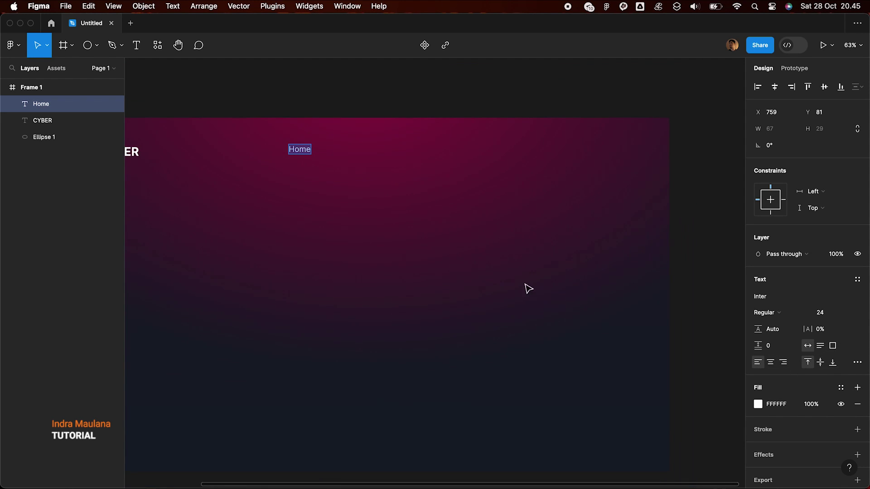
{"action": "scroll", "coordinate": [524, 287], "scroll_direction": "left", "scroll_amount": 3}
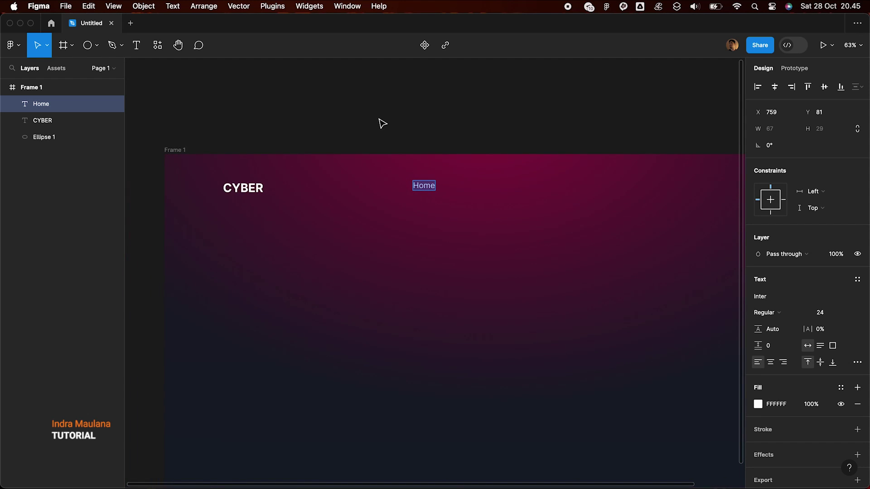
{"action": "mouse_move", "coordinate": [424, 186]}
{"action": "left_mouse_down"}
{"action": "mouse_move", "coordinate": [426, 194]}
{"action": "mouse_move", "coordinate": [463, 194]}
{"action": "left_mouse_up"}
{"action": "left_click", "coordinate": [820, 313]}
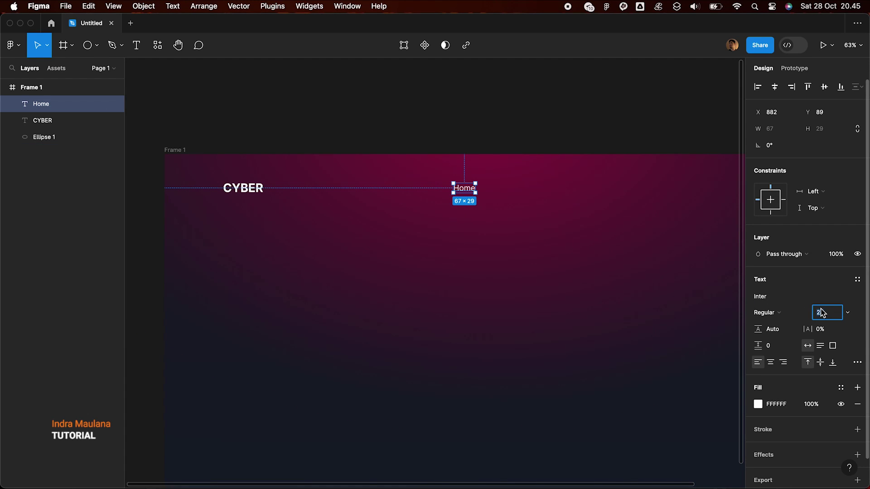
{"action": "key", "text": "Up"}
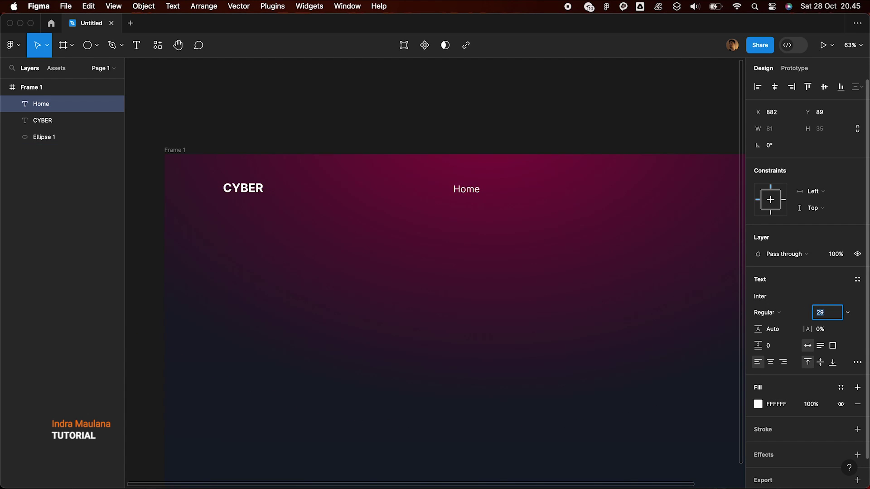
{"action": "key", "text": "Up"}
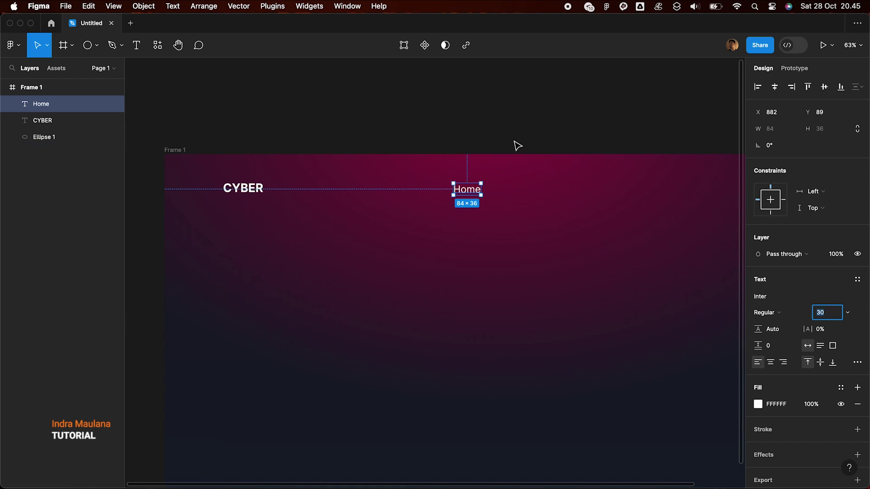
{"action": "left_click", "coordinate": [516, 144]}
Step: Create three evenly spaced Home labels and select all three for grouping
{"action": "scroll", "coordinate": [516, 143], "scroll_direction": "right", "scroll_amount": 4}
{"action": "left_click", "coordinate": [378, 191]}
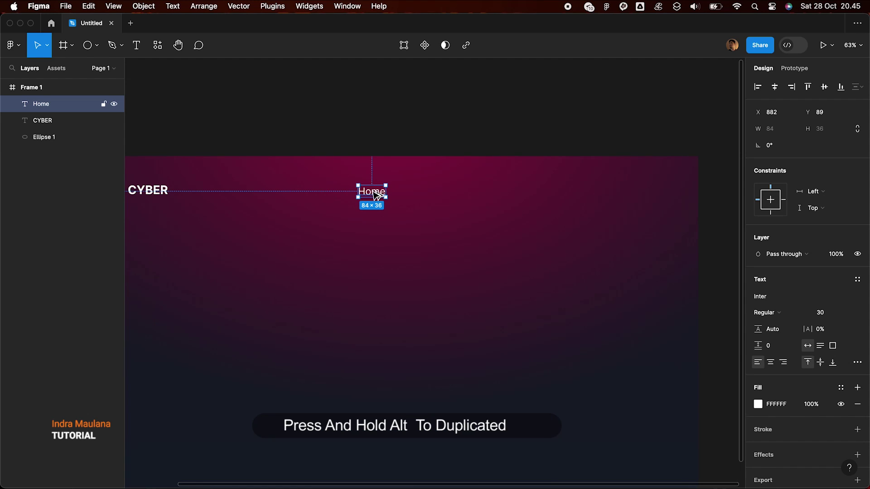
{"action": "left_click_drag", "start_coordinate": [374, 193], "coordinate": [449, 192]}
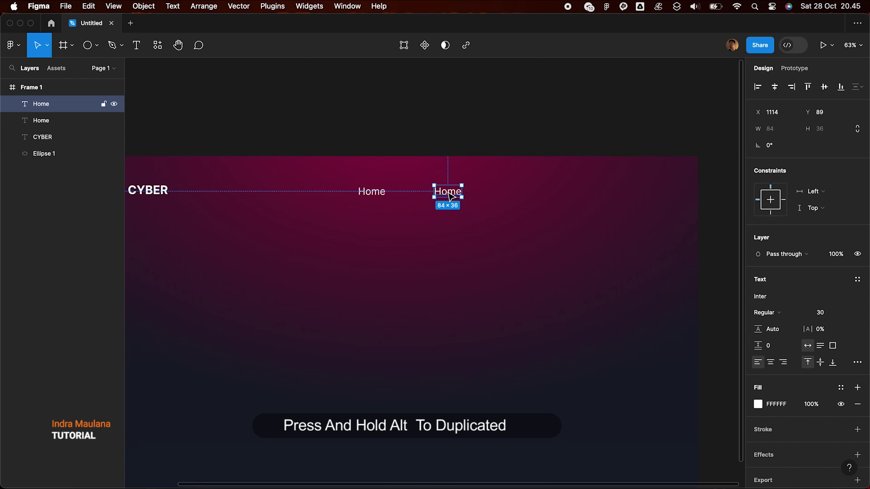
{"action": "key", "text": "ctrl+d"}
{"action": "key", "text": "ctrl+d"}
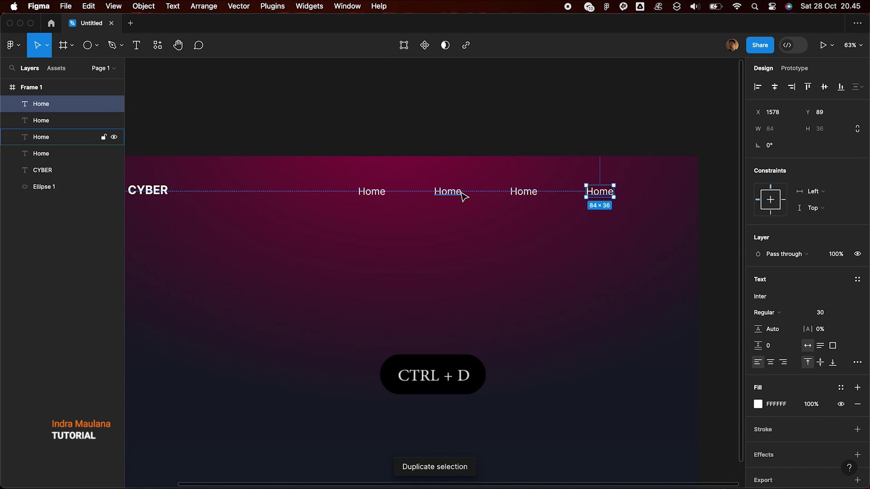
{"action": "key", "text": "ctrl+z"}
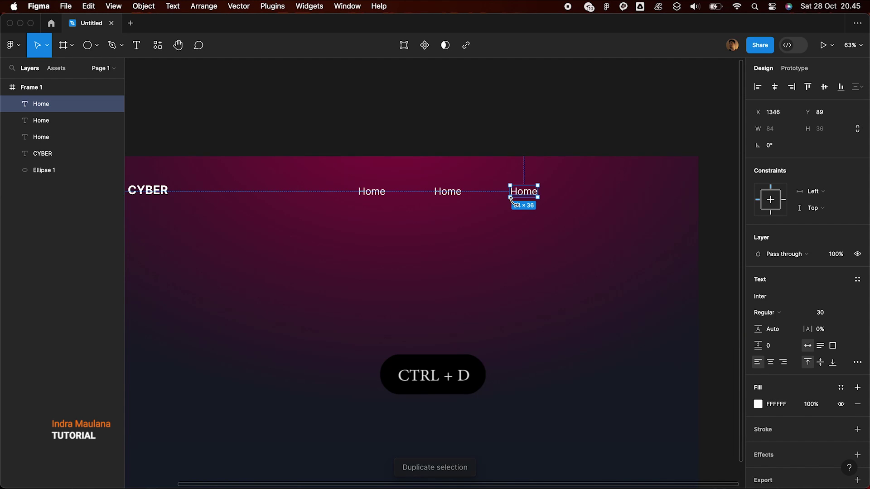
{"action": "left_click", "coordinate": [442, 195], "text": "shift"}
{"action": "left_click", "coordinate": [378, 196], "text": "shift"}
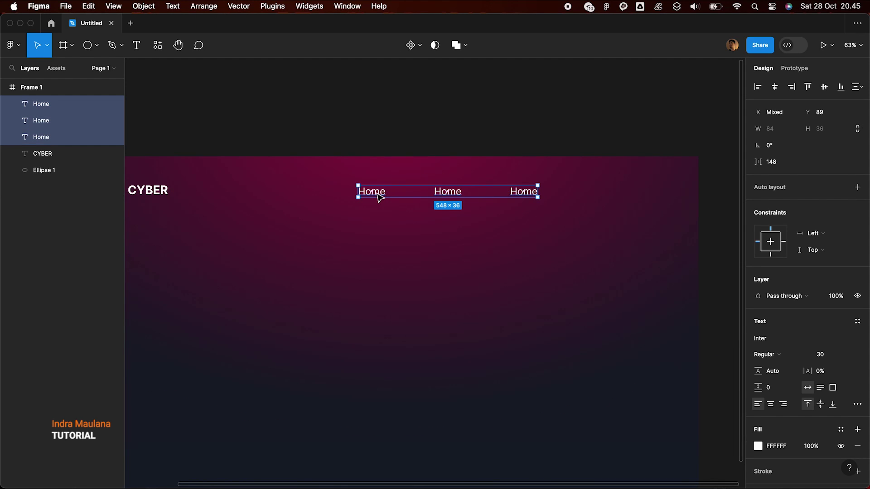
{"action": "right_click", "coordinate": [379, 198]}
Step: Rename the middle and third Home labels to About and Contact
{"action": "left_click", "coordinate": [417, 299]}
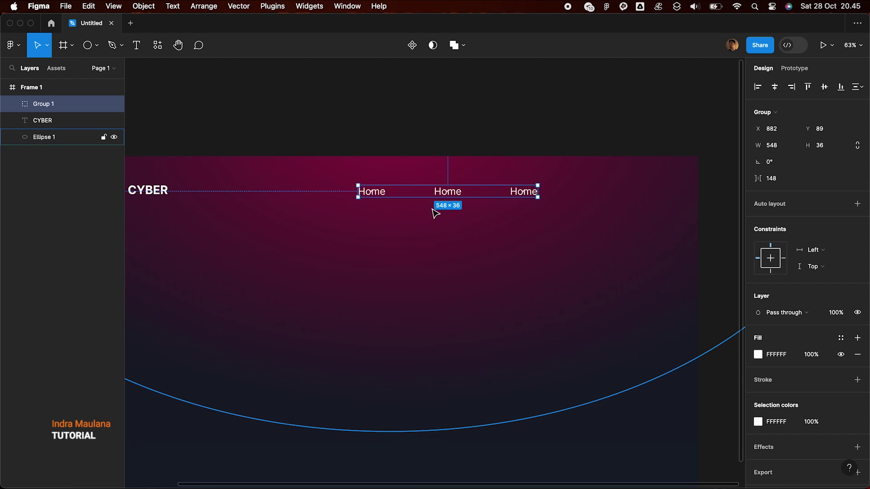
{"action": "double_click", "coordinate": [448, 196]}
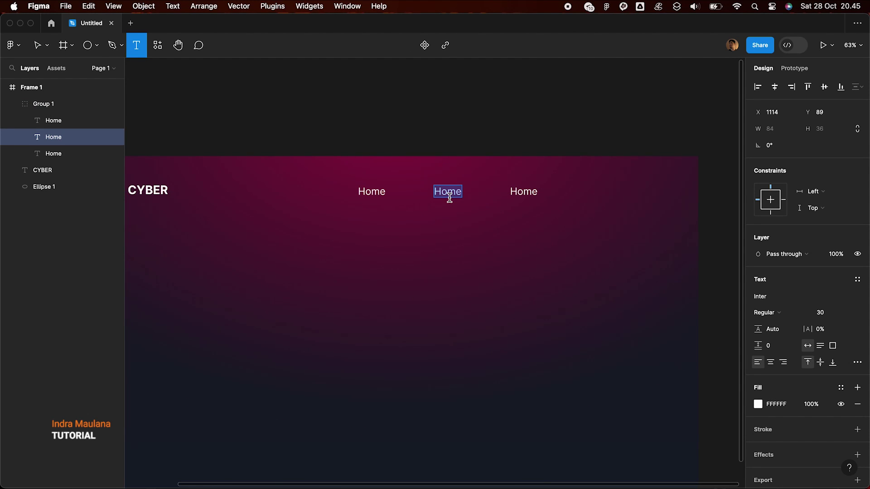
{"action": "type", "text": "About"}
{"action": "double_click", "coordinate": [534, 189]}
{"action": "type", "text": "Contact"}
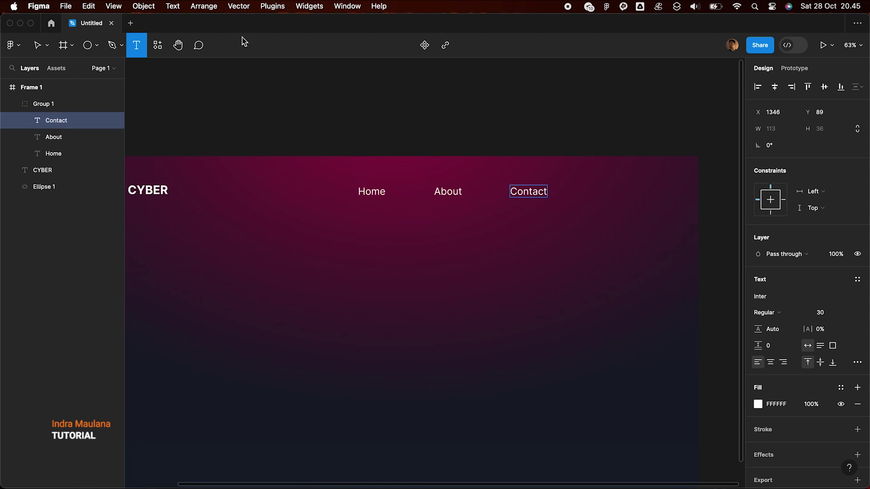
{"action": "key", "text": "Escape"}
{"action": "left_click", "coordinate": [375, 134]}
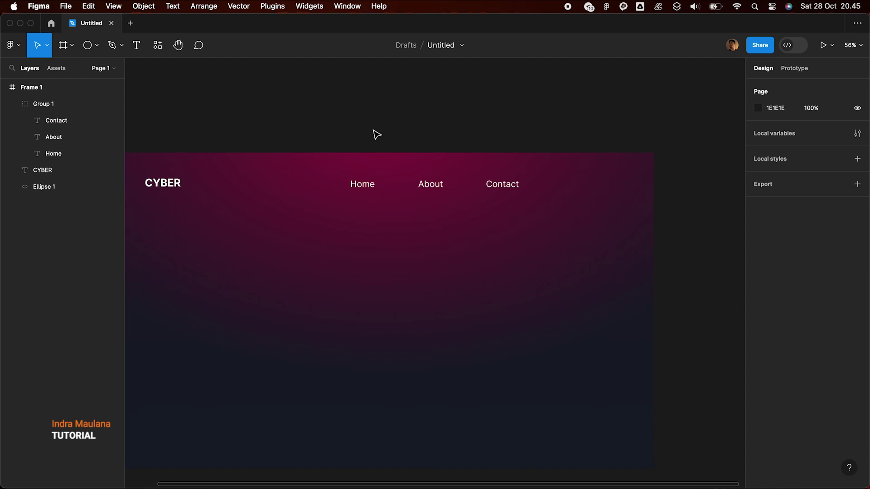
Step: Shift the Home, About and Contact link group slightly left
{"action": "scroll", "coordinate": [376, 134], "scroll_direction": "down", "scroll_amount": 2}
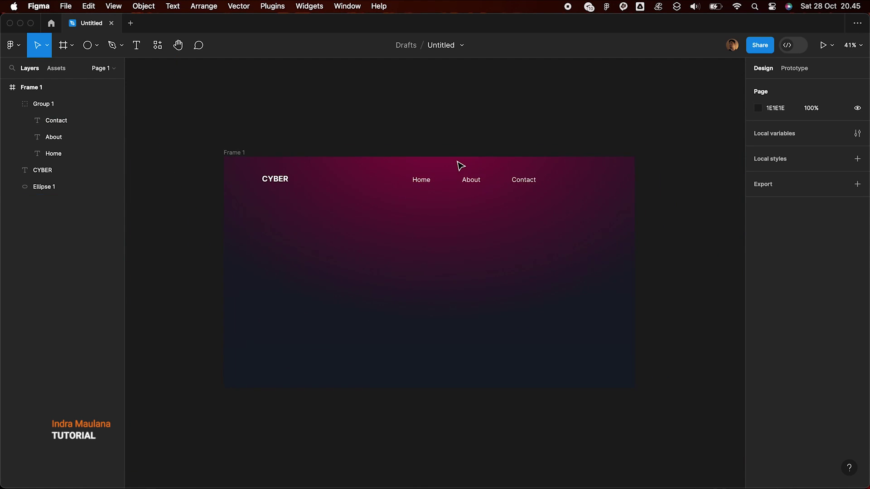
{"action": "scroll", "coordinate": [460, 165], "scroll_direction": "right", "scroll_amount": 5}
{"action": "left_click", "coordinate": [480, 191]}
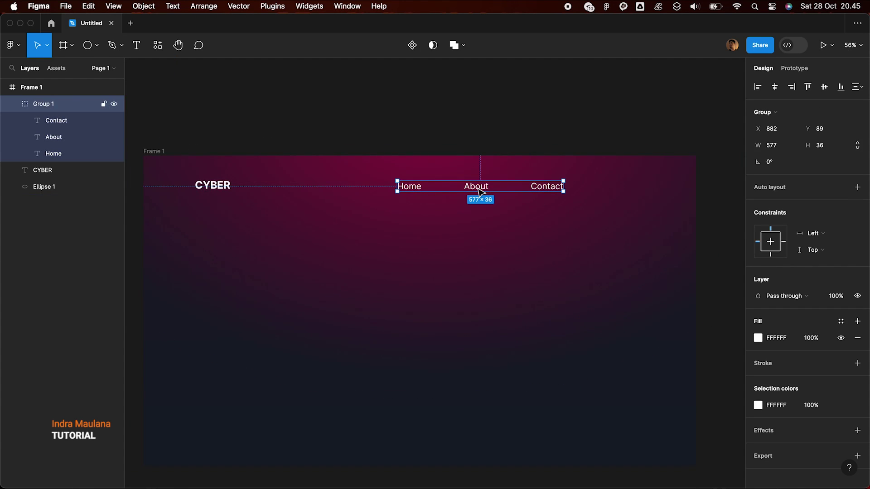
{"action": "left_click", "coordinate": [553, 136]}
{"action": "left_click", "coordinate": [546, 190]}
{"action": "left_click_drag", "start_coordinate": [546, 191], "coordinate": [538, 189]}
{"action": "left_click", "coordinate": [546, 135]}
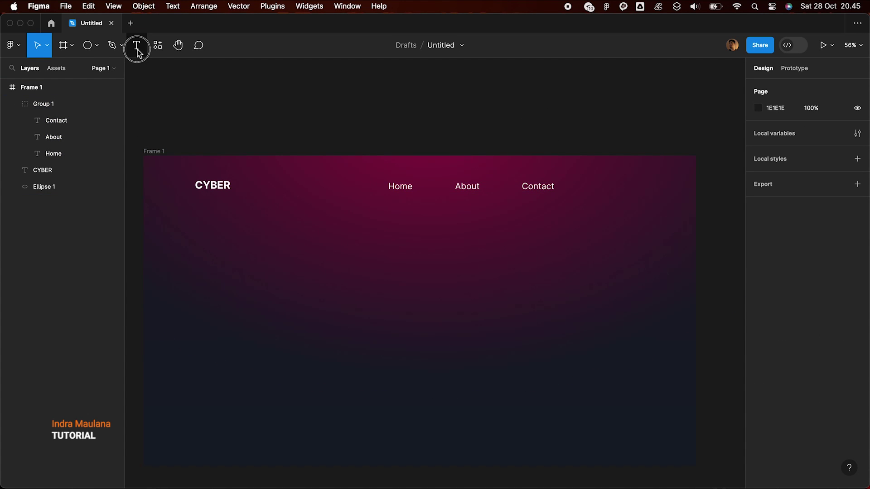
Step: Add a white size-30 Login text below the nav links and set its weight to Bold
{"action": "left_click", "coordinate": [137, 45]}
{"action": "left_click", "coordinate": [473, 235]}
{"action": "type", "text": "Login"}
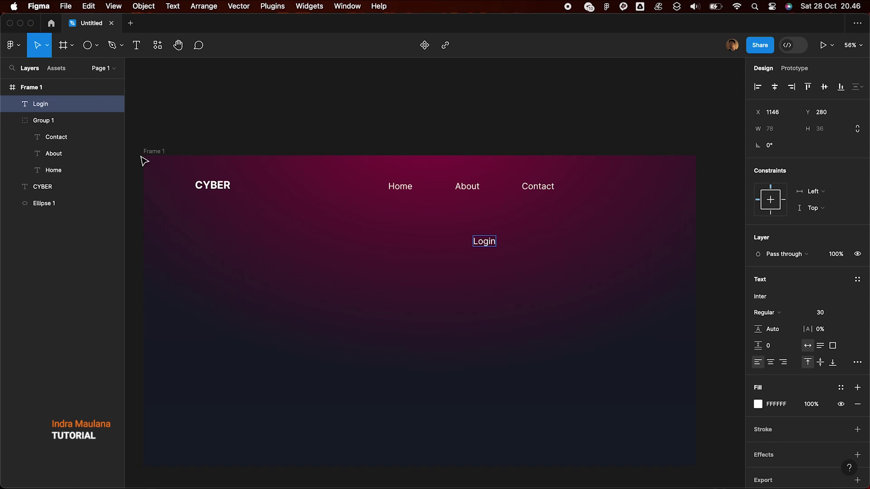
{"action": "key", "text": "Escape"}
{"action": "scroll", "coordinate": [525, 103], "scroll_direction": "up", "scroll_amount": 3}
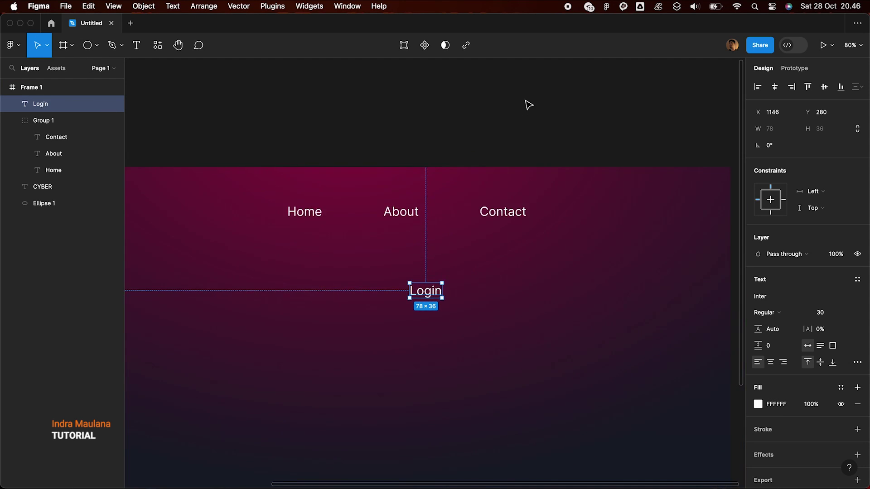
{"action": "left_click", "coordinate": [789, 313]}
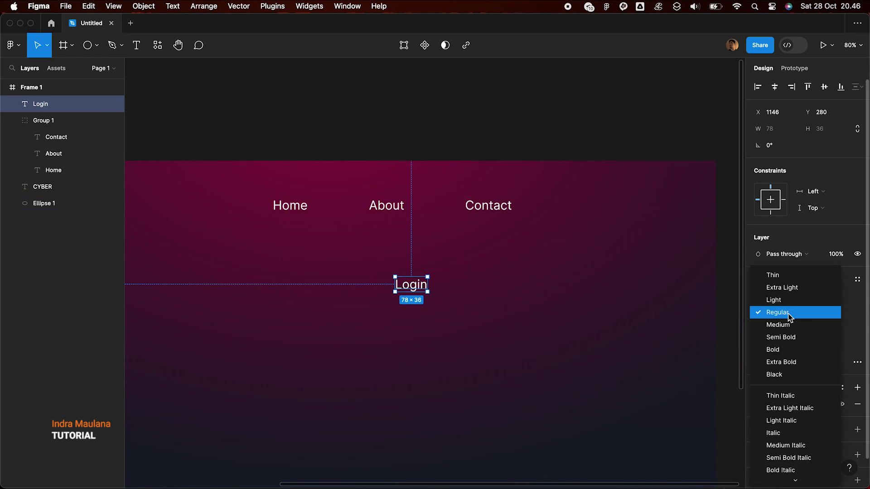
{"action": "left_click", "coordinate": [785, 353]}
{"action": "left_click", "coordinate": [588, 320]}
{"action": "scroll", "coordinate": [368, 279], "scroll_direction": "up", "scroll_amount": 2}
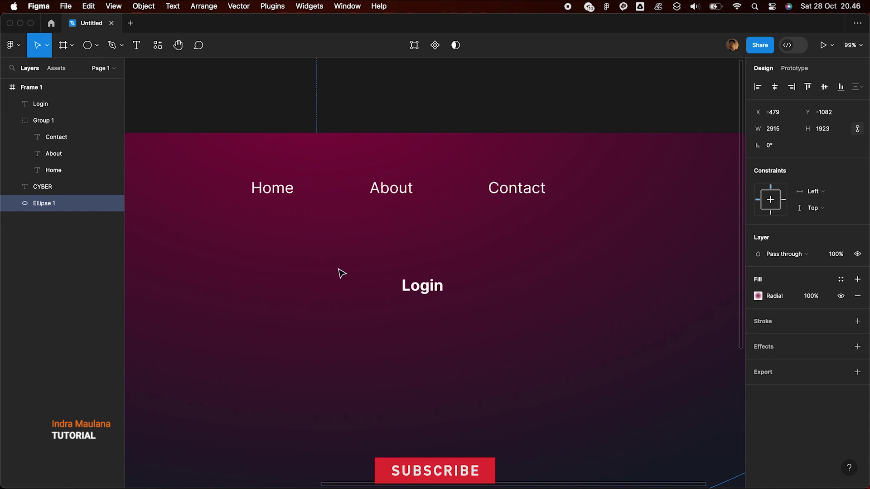
{"action": "left_click", "coordinate": [97, 47]}
{"action": "left_click", "coordinate": [109, 71]}
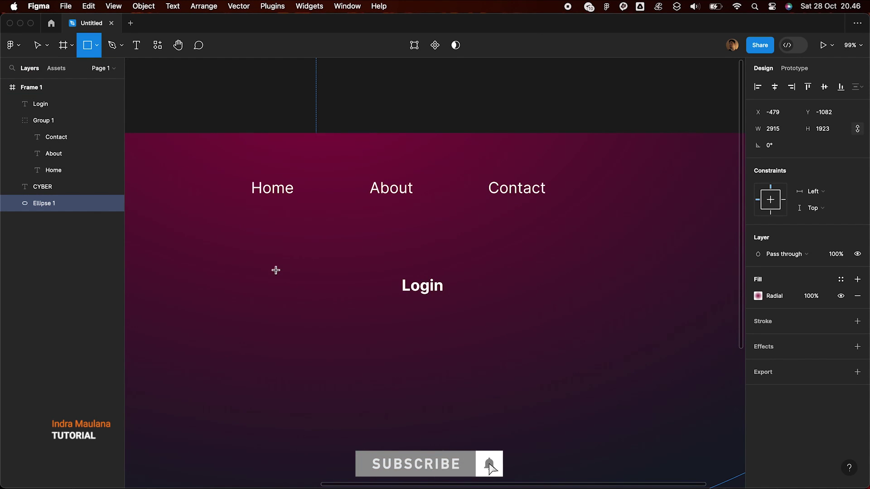
Step: Draw a rectangle with no fill, a white stroke and corner radius about 40
{"action": "left_click_drag", "start_coordinate": [272, 268], "coordinate": [357, 301]}
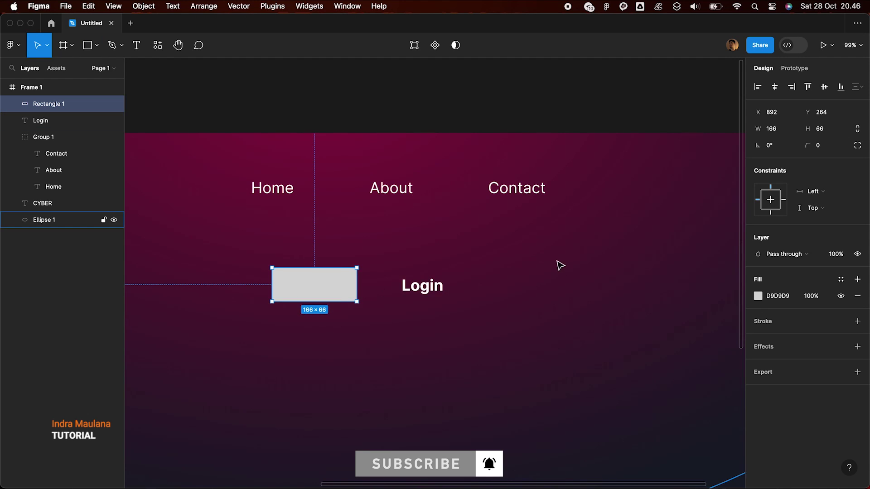
{"action": "left_click", "coordinate": [857, 300]}
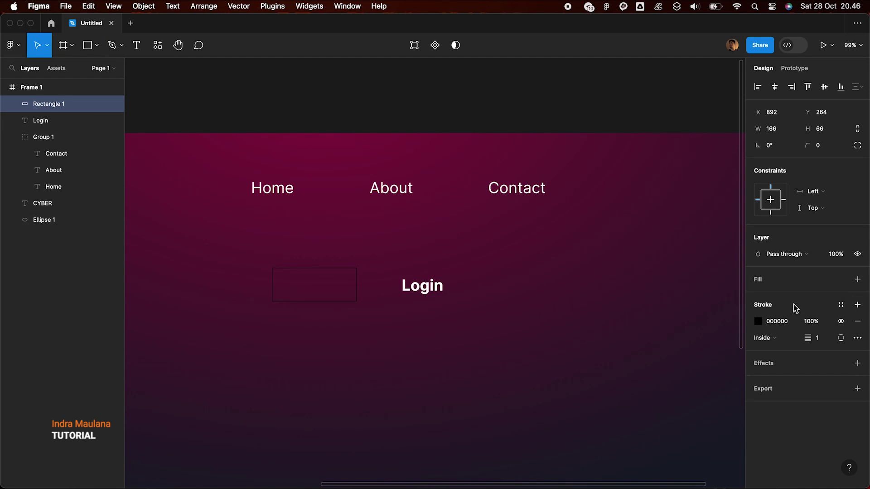
{"action": "left_click", "coordinate": [758, 321]}
{"action": "left_click", "coordinate": [643, 253]}
{"action": "left_click", "coordinate": [622, 222]}
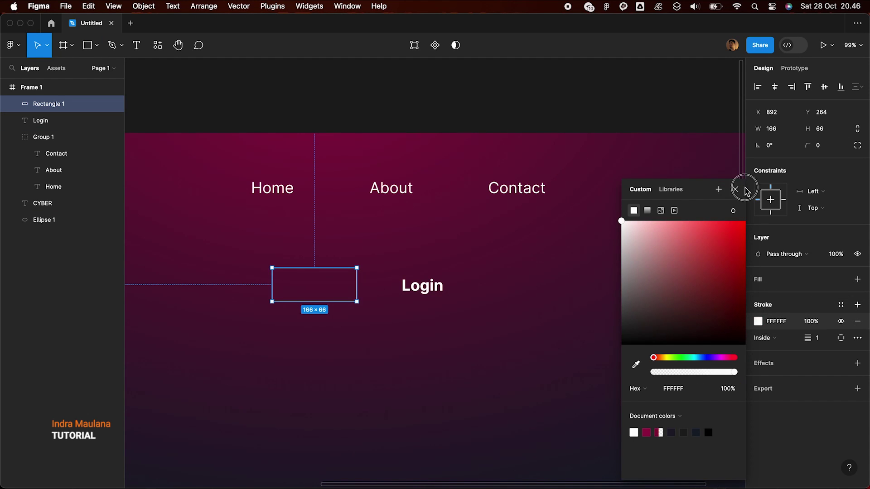
{"action": "left_click", "coordinate": [735, 189]}
{"action": "left_click_drag", "start_coordinate": [809, 147], "coordinate": [331, 122]}
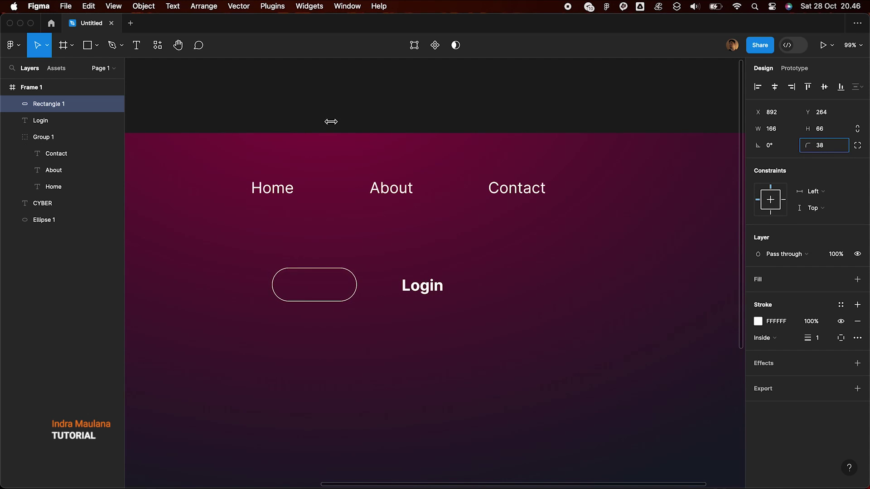
Step: Centre Login inside the pill, set its height to 60, and group them as Group 2
{"action": "left_click", "coordinate": [424, 284], "text": "shift"}
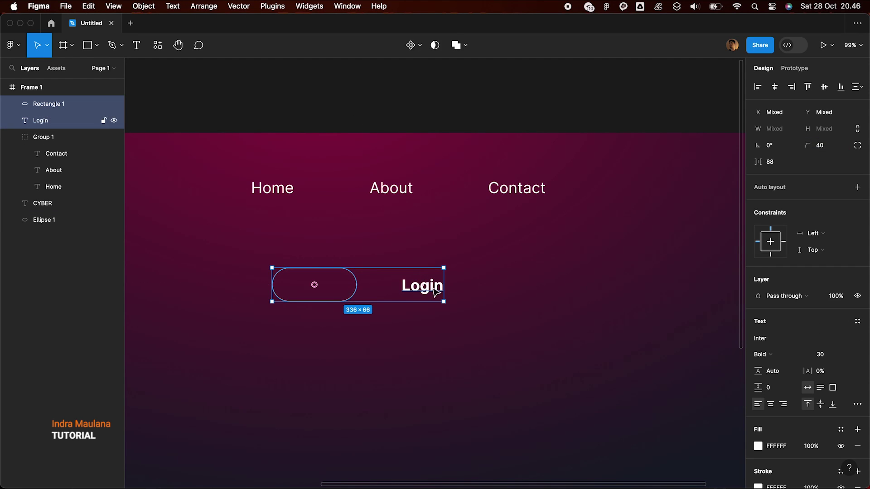
{"action": "left_click", "coordinate": [775, 87]}
{"action": "left_click", "coordinate": [824, 86]}
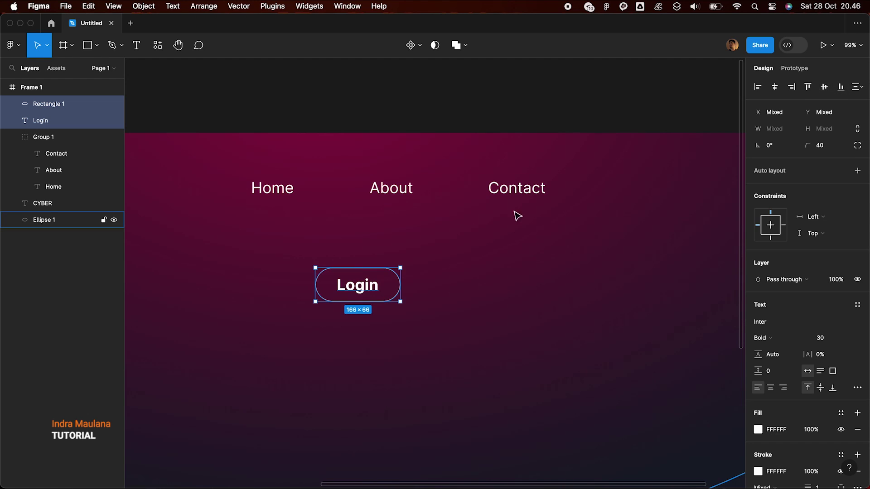
{"action": "left_click", "coordinate": [291, 252]}
{"action": "left_click", "coordinate": [399, 285]}
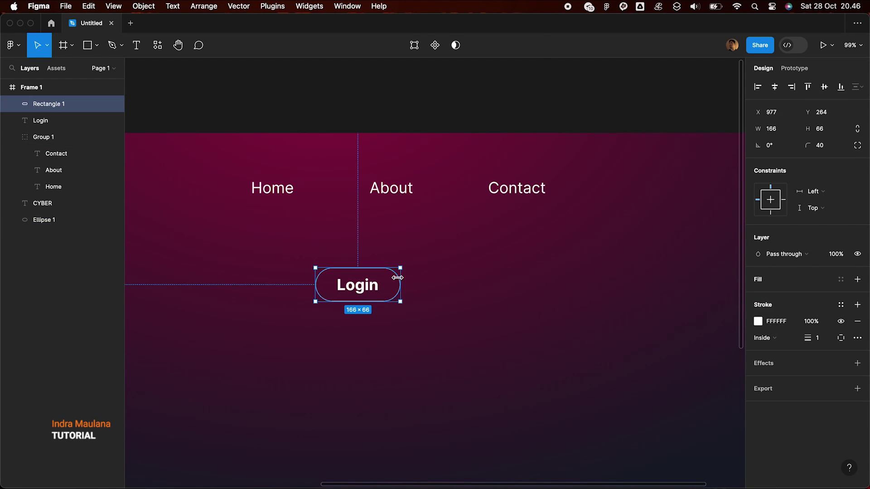
{"action": "left_click_drag", "start_coordinate": [363, 272], "coordinate": [363, 270]}
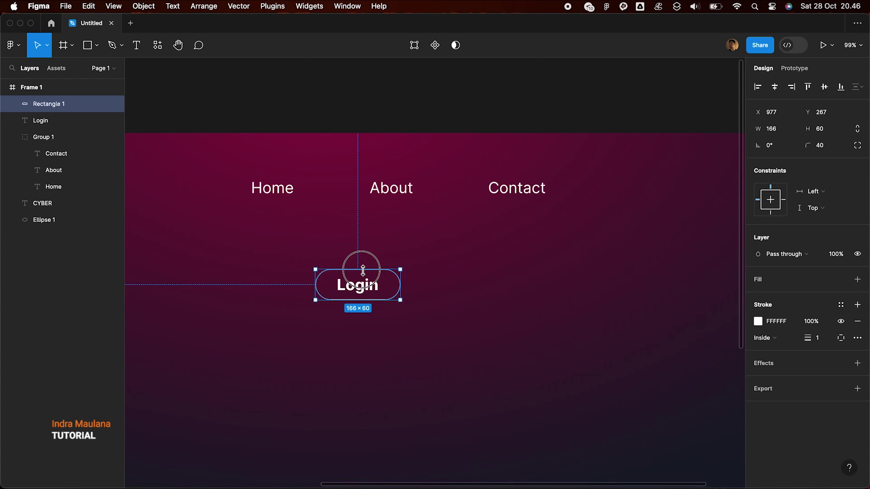
{"action": "left_click", "coordinate": [363, 243]}
{"action": "left_click", "coordinate": [357, 285]}
{"action": "left_click", "coordinate": [398, 278], "text": "shift"}
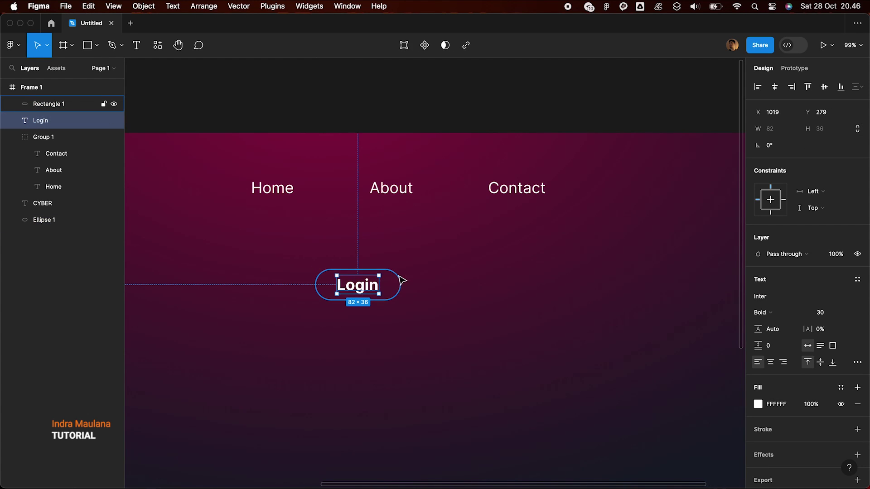
{"action": "key", "text": "super+g"}
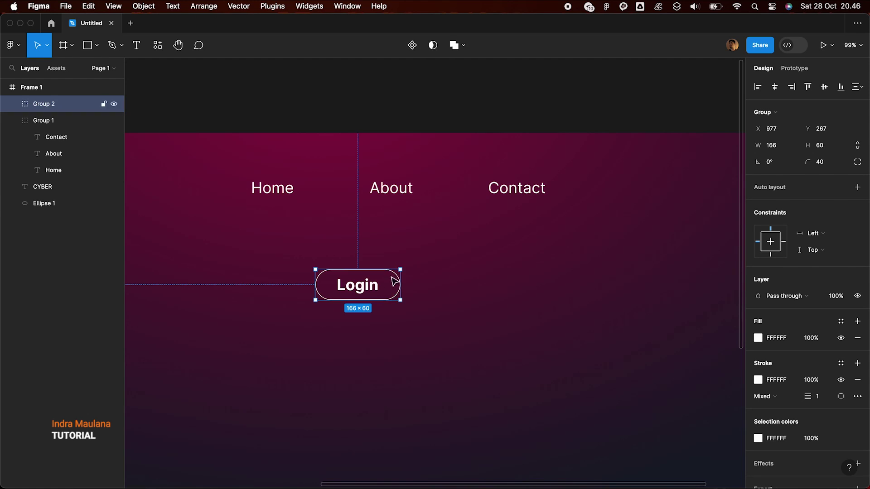
Step: Move the Login button group to the right of Contact in the nav bar
{"action": "left_click", "coordinate": [358, 293]}
{"action": "mouse_move", "coordinate": [358, 294]}
{"action": "left_mouse_down"}
{"action": "mouse_move", "coordinate": [645, 217]}
{"action": "mouse_move", "coordinate": [661, 198]}
{"action": "left_mouse_up"}
{"action": "scroll", "coordinate": [661, 198], "scroll_direction": "down", "scroll_amount": 3}
{"action": "scroll", "coordinate": [661, 198], "scroll_direction": "down", "scroll_amount": 2}
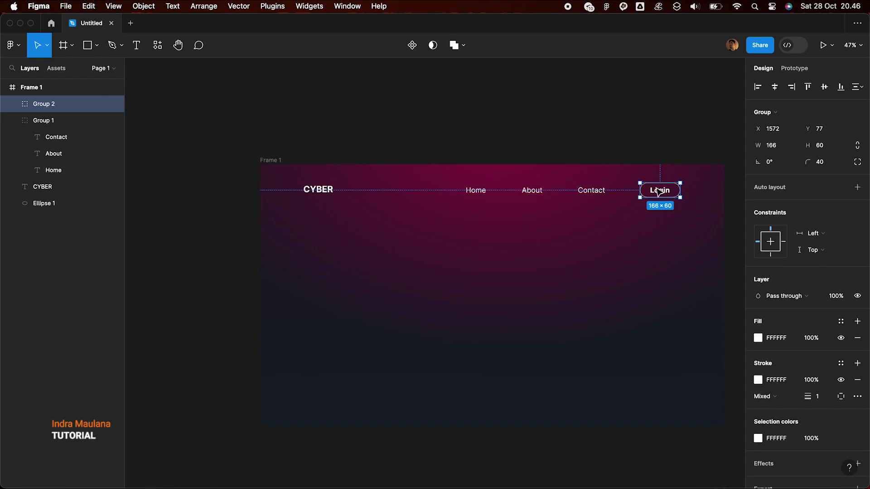
{"action": "left_click", "coordinate": [623, 126]}
{"action": "left_click", "coordinate": [667, 195]}
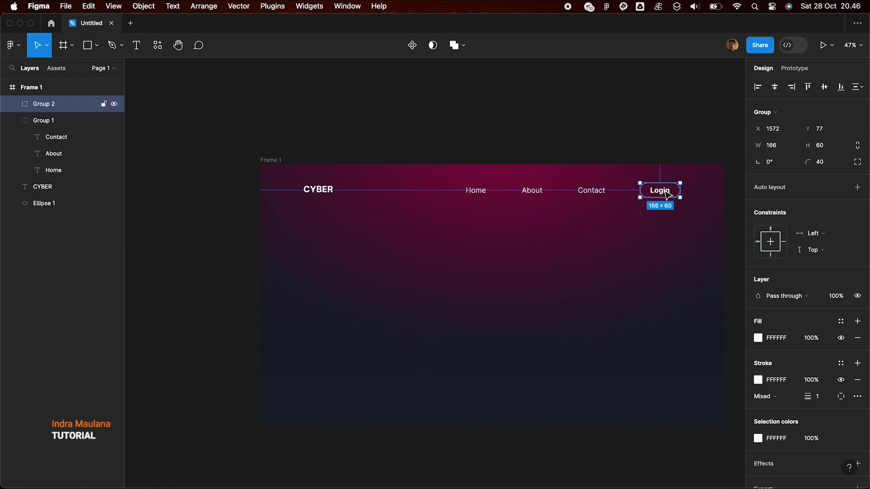
{"action": "left_click", "coordinate": [602, 135]}
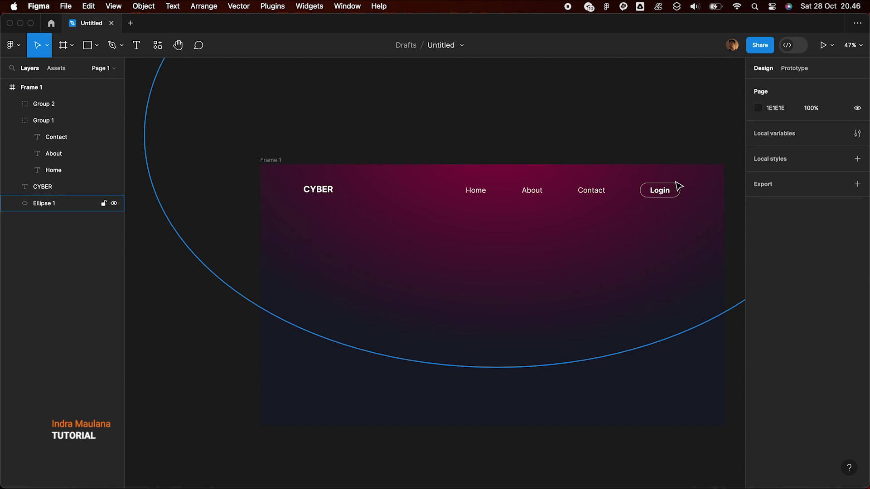
{"action": "scroll", "coordinate": [675, 188], "scroll_direction": "up", "scroll_amount": 3}
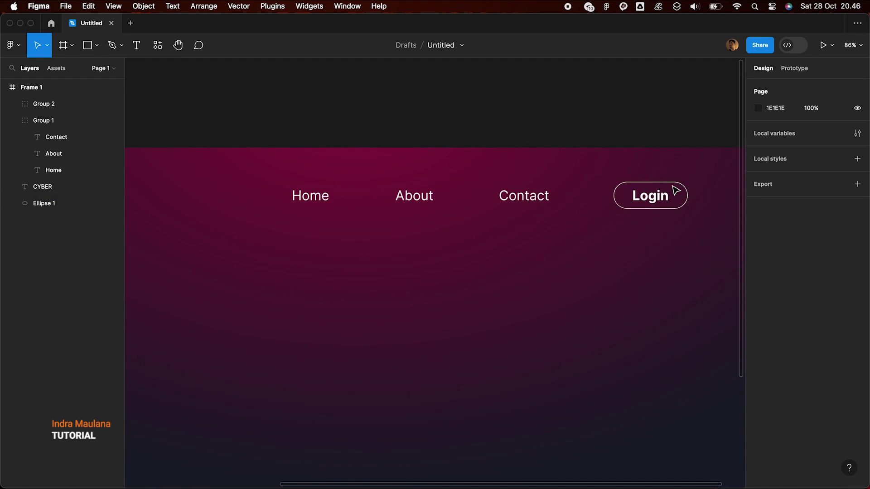
Step: Set the Login label to size 28, centre-aligned, and nudge it down 1px
{"action": "double_click", "coordinate": [653, 201]}
{"action": "left_click", "coordinate": [822, 316]}
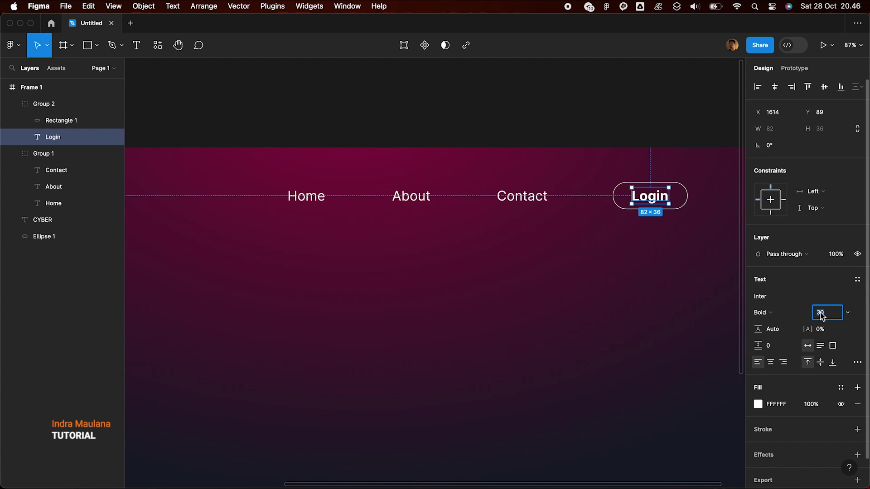
{"action": "type", "text": "28"}
{"action": "key", "text": "Return"}
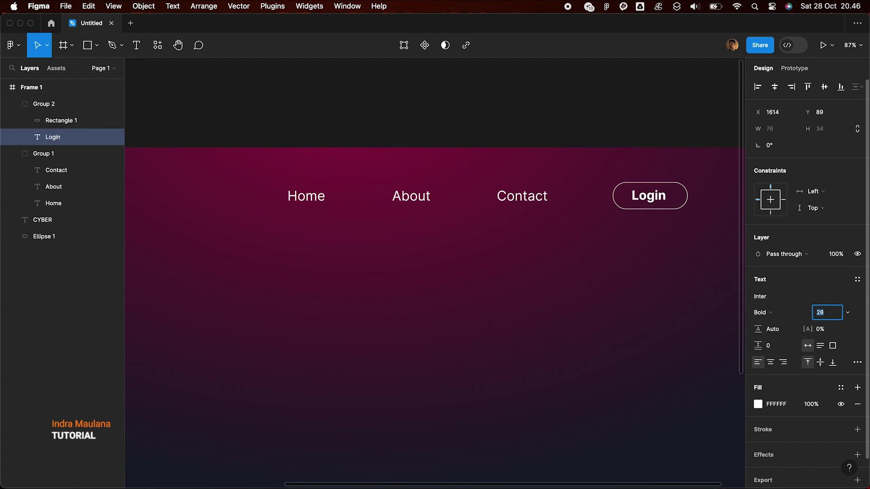
{"action": "left_click", "coordinate": [770, 363]}
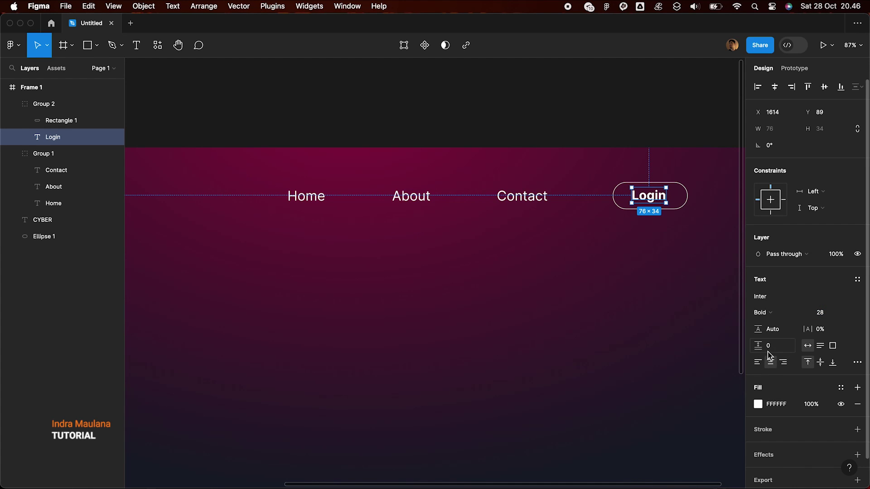
{"action": "key", "text": "Down"}
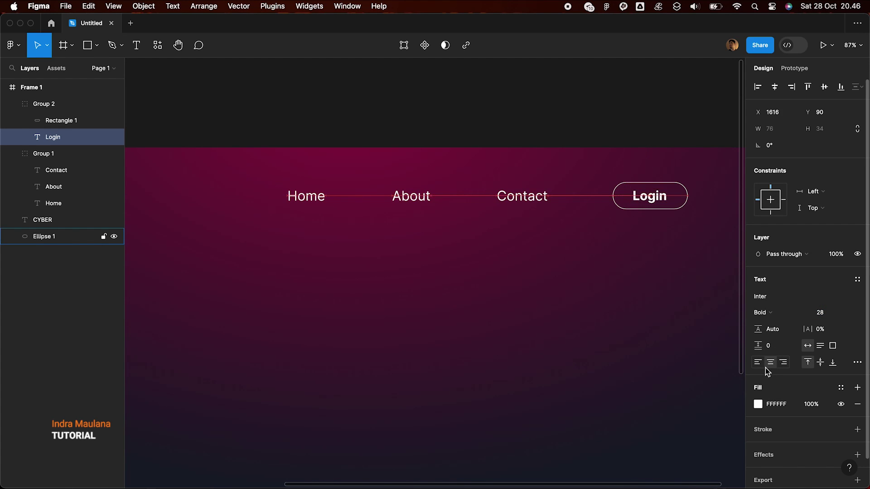
{"action": "left_click", "coordinate": [647, 165]}
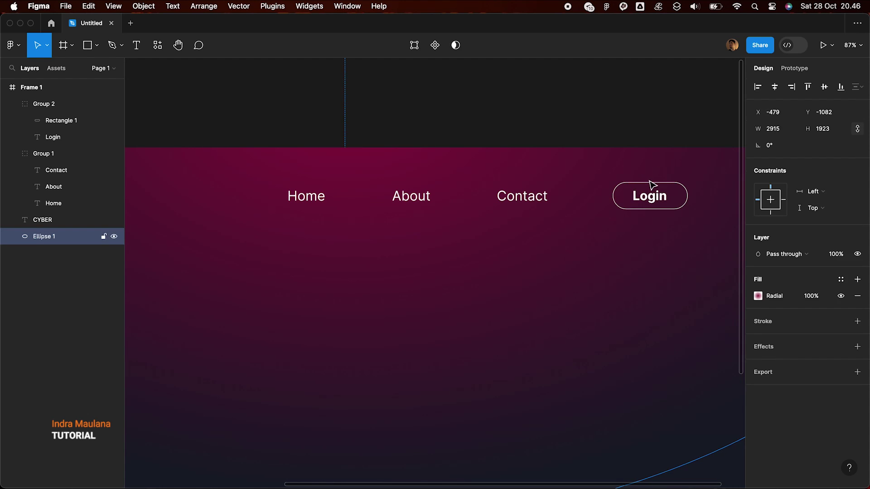
{"action": "left_click", "coordinate": [650, 195]}
{"action": "left_click", "coordinate": [520, 199], "text": "shift"}
{"action": "scroll", "coordinate": [520, 200], "scroll_direction": "down", "scroll_amount": 5}
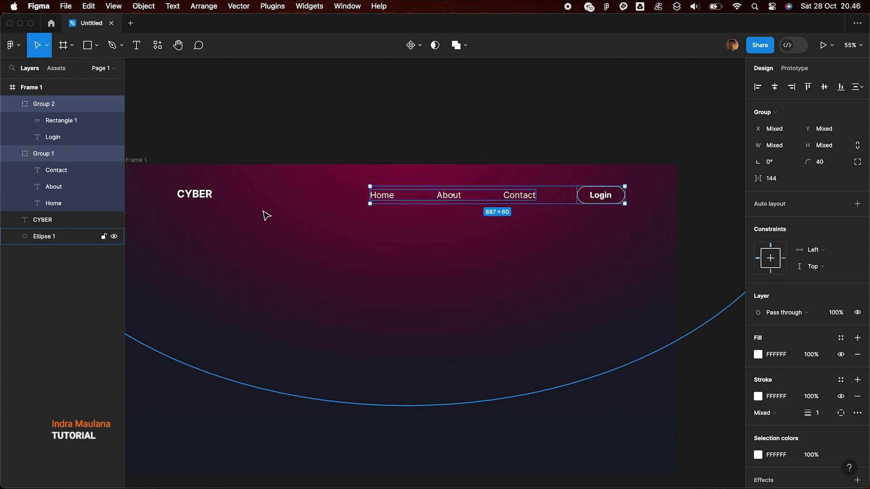
Step: Group the CYBER logo, nav links and Login button as Group 3, then fit the frame
{"action": "left_click", "coordinate": [199, 194], "text": "shift"}
{"action": "right_click", "coordinate": [207, 198]}
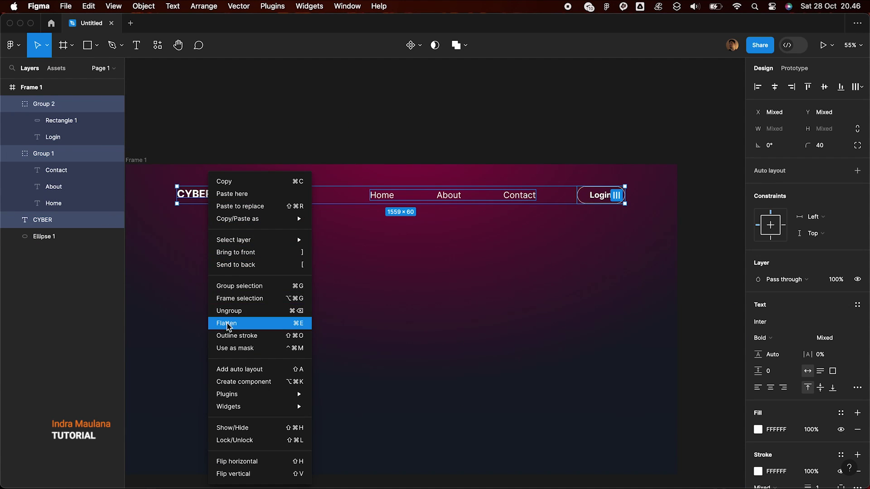
{"action": "left_click", "coordinate": [240, 286]}
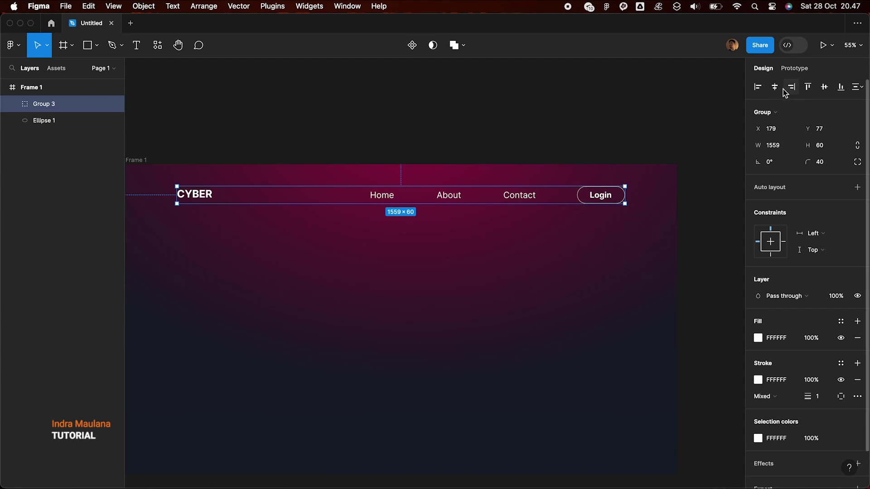
{"action": "left_click", "coordinate": [529, 132]}
{"action": "key", "text": "shift+1"}
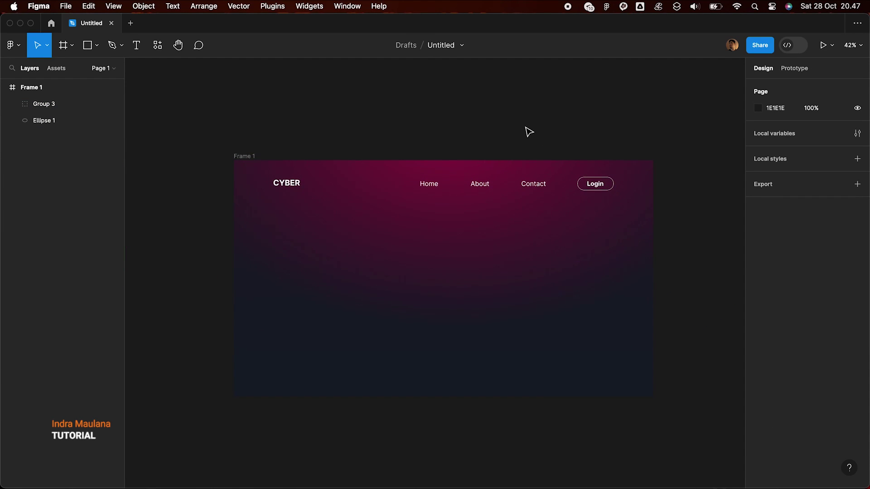
Step: Scroll the canvas, opening and dismissing context menus on the background ellipse
{"action": "scroll", "coordinate": [528, 132], "scroll_direction": "up", "scroll_amount": 3}
{"action": "scroll", "coordinate": [528, 131], "scroll_direction": "down", "scroll_amount": 1}
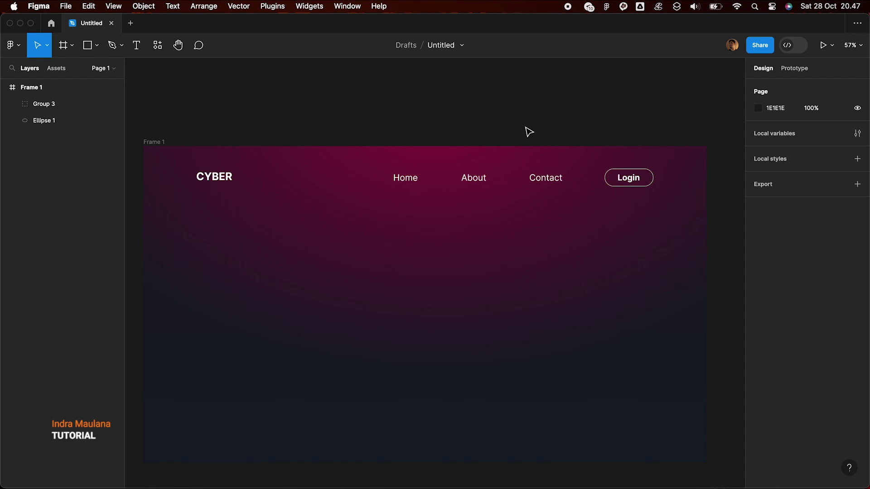
{"action": "scroll", "coordinate": [529, 132], "scroll_direction": "down", "scroll_amount": 2}
{"action": "right_click", "coordinate": [463, 124]}
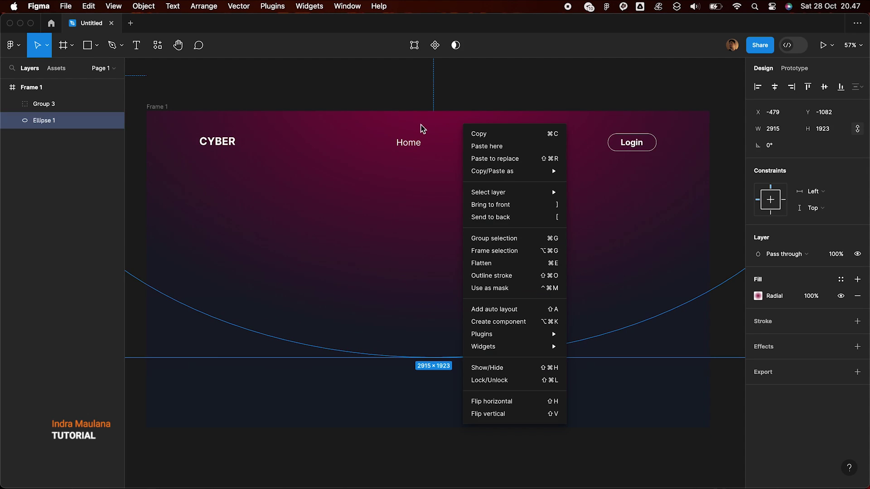
{"action": "left_click", "coordinate": [391, 116]}
{"action": "left_click", "coordinate": [267, 393]}
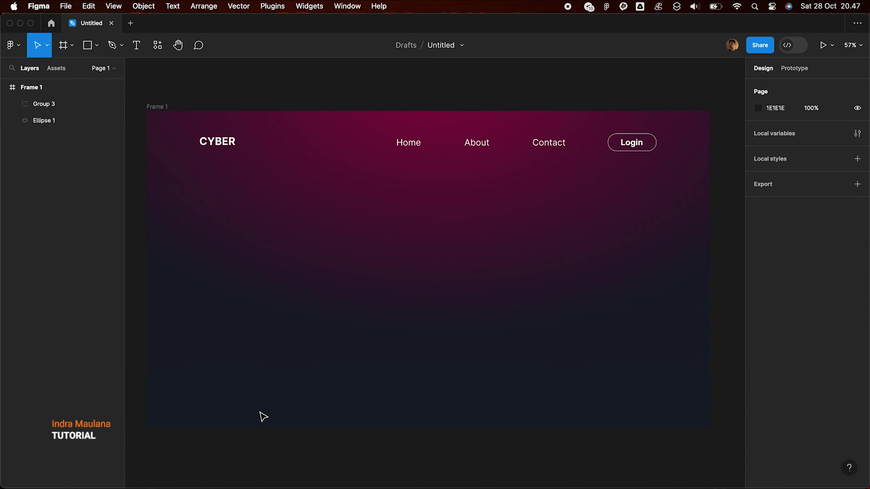
{"action": "scroll", "coordinate": [306, 352], "scroll_direction": "down", "scroll_amount": 2}
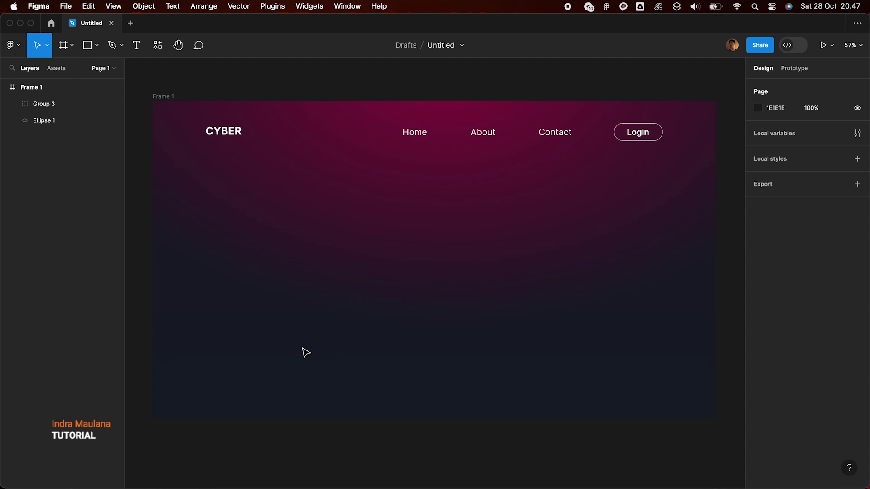
{"action": "right_click", "coordinate": [241, 429]}
{"action": "left_click", "coordinate": [233, 332]}
{"action": "scroll", "coordinate": [420, 381], "scroll_direction": "down", "scroll_amount": 3}
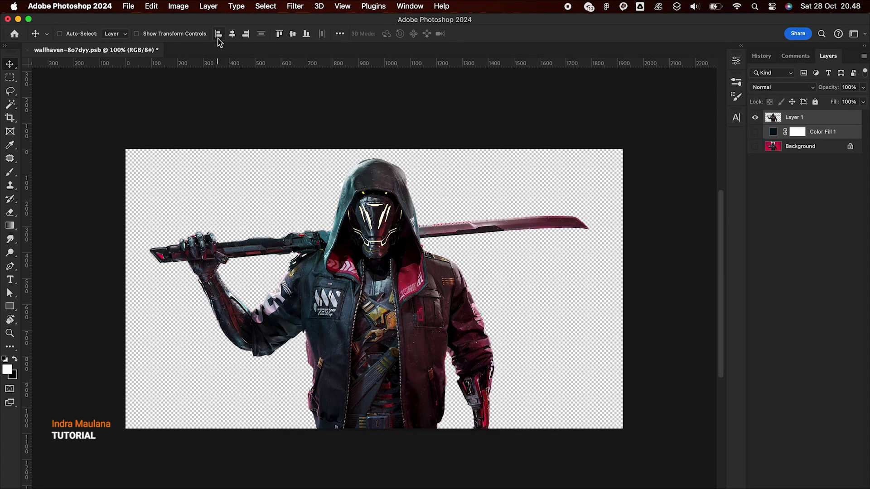
Step: Select All and Copy the ninja canvas in Photoshop, then switch back to Figma
{"action": "key", "text": "ctrl+a"}
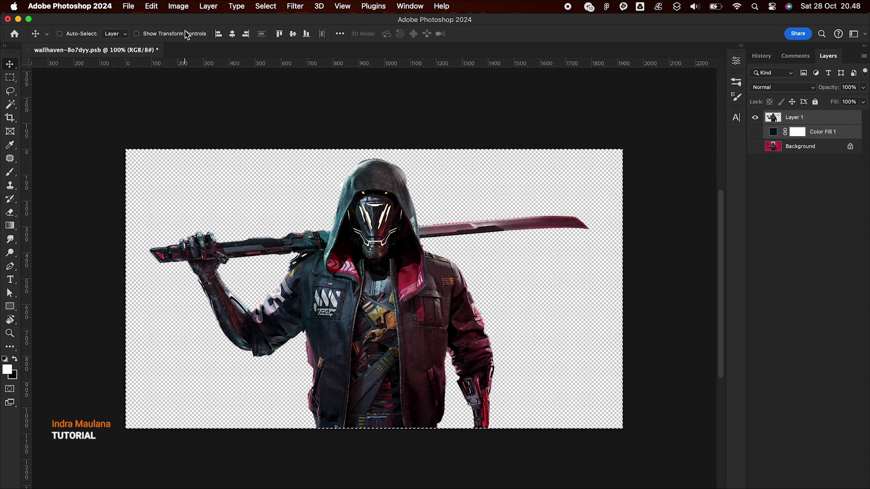
{"action": "left_click", "coordinate": [60, 34]}
{"action": "left_click", "coordinate": [59, 33]}
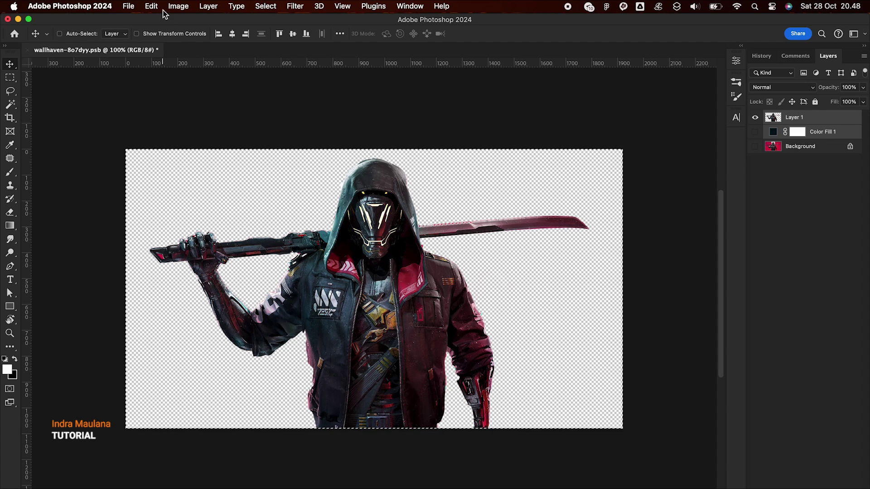
{"action": "left_click", "coordinate": [266, 8]}
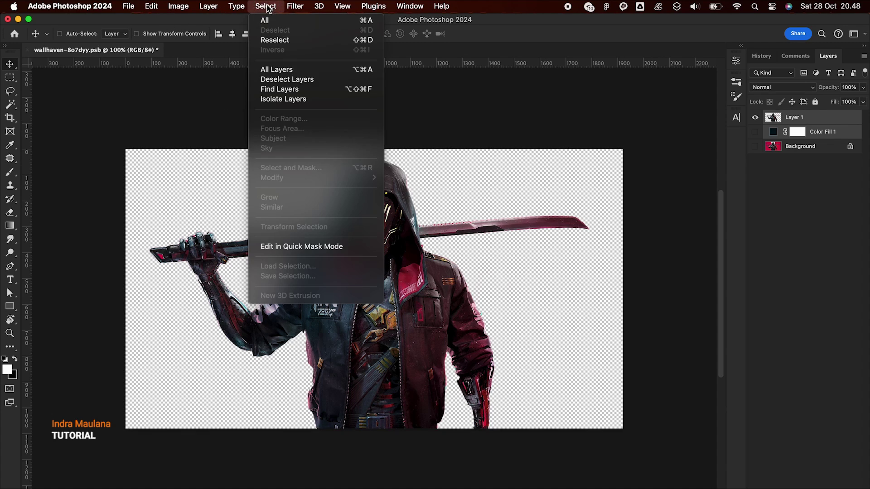
{"action": "left_click", "coordinate": [268, 19]}
{"action": "left_click", "coordinate": [154, 6]}
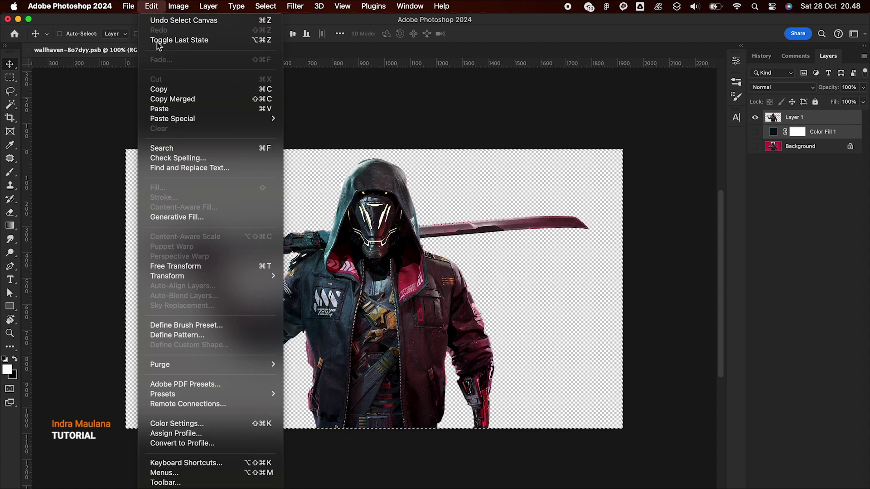
{"action": "left_click", "coordinate": [165, 87]}
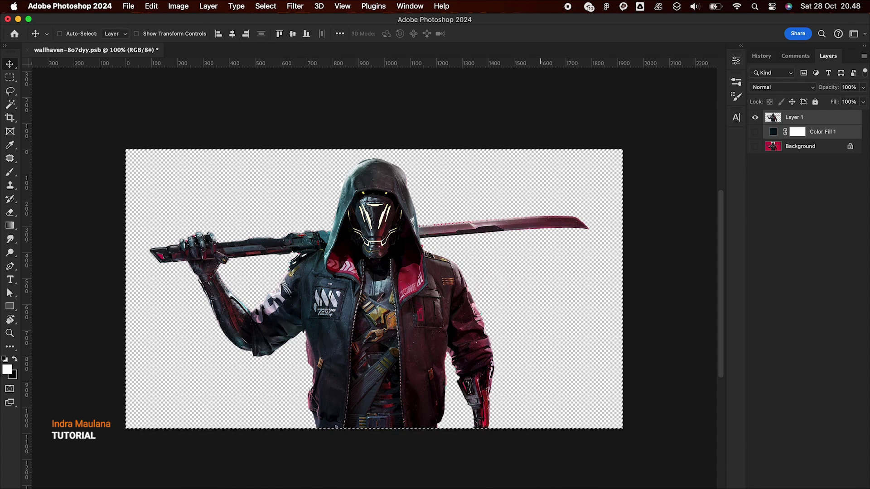
{"action": "key", "text": "super+Tab"}
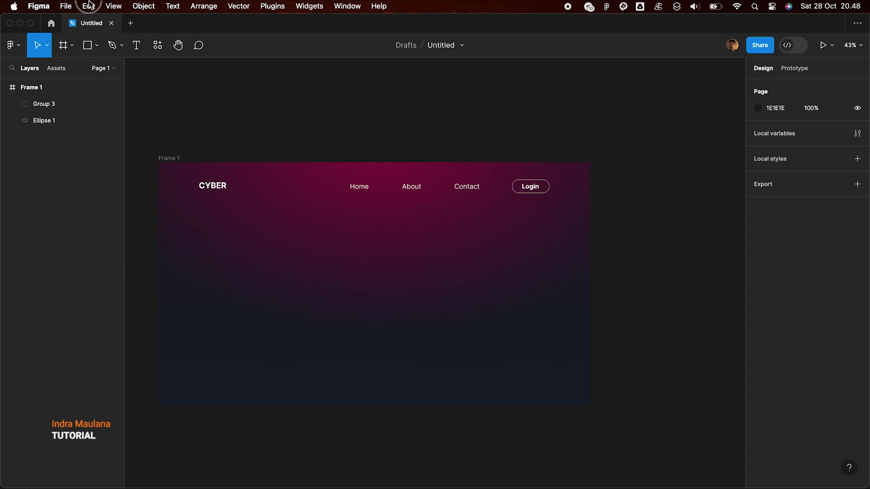
Step: Paste the warrior image and move it into Frame 1 as Image 1
{"action": "left_click", "coordinate": [89, 6]}
{"action": "left_click", "coordinate": [115, 86]}
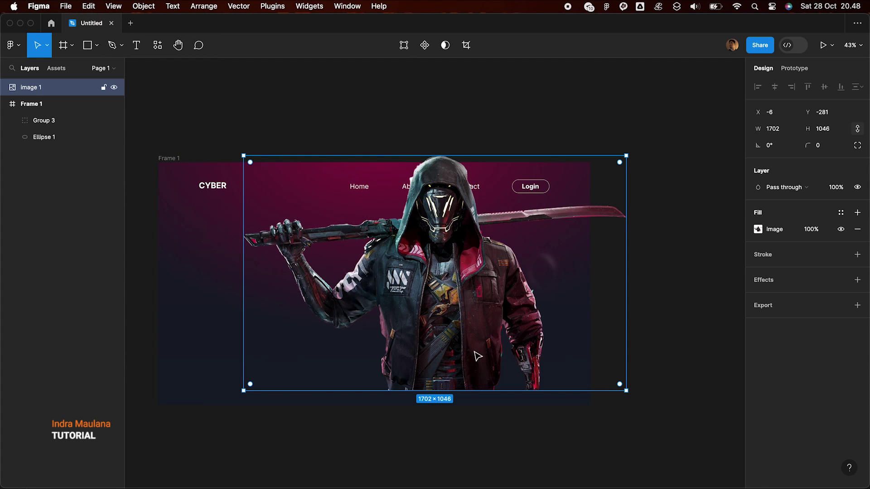
{"action": "left_click_drag", "start_coordinate": [483, 307], "coordinate": [512, 316]}
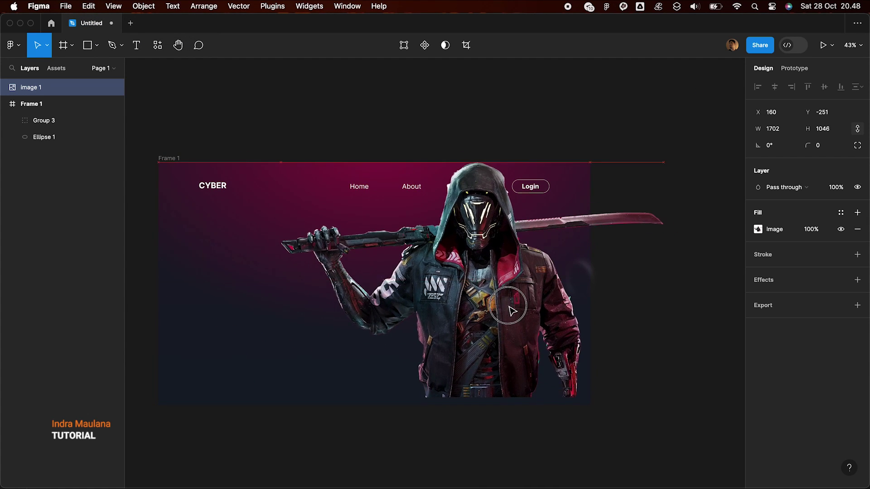
{"action": "left_click_drag", "start_coordinate": [52, 89], "coordinate": [50, 115]}
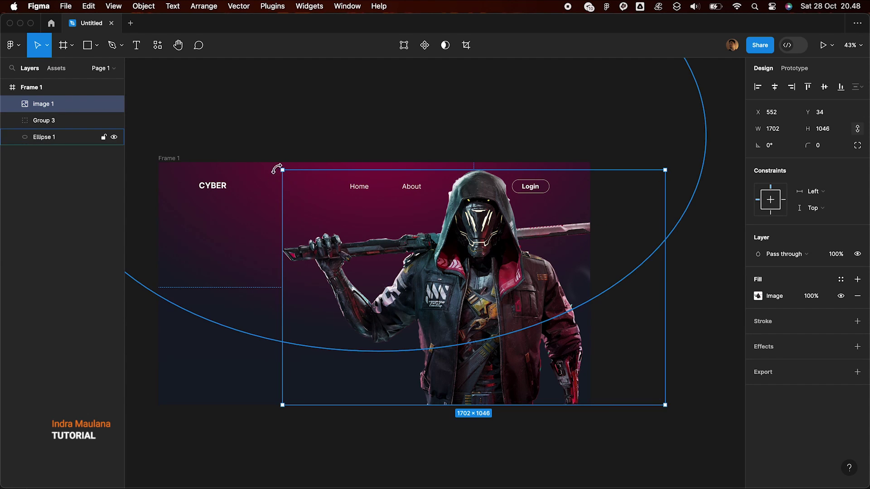
Step: Enlarge the warrior image to about 1537×942 and position it on the hero's right
{"action": "mouse_move", "coordinate": [283, 171]}
{"action": "left_mouse_down"}
{"action": "mouse_move", "coordinate": [372, 226]}
{"action": "mouse_move", "coordinate": [363, 220]}
{"action": "left_mouse_up"}
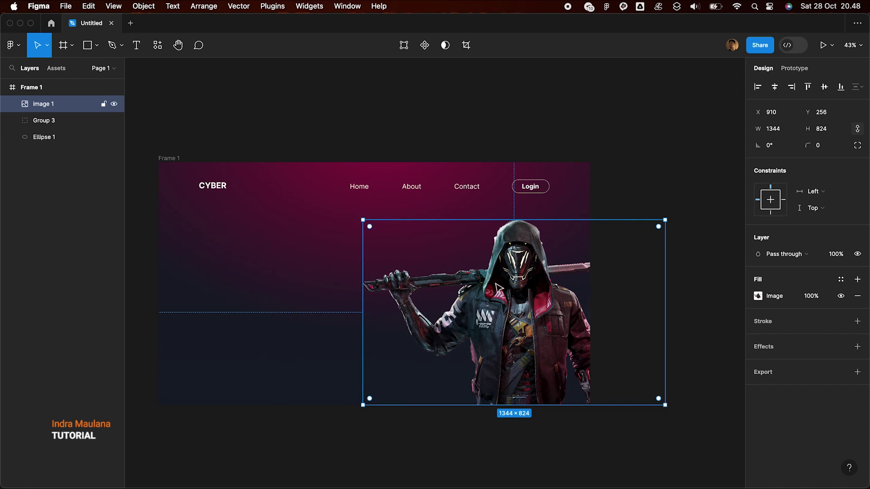
{"action": "mouse_move", "coordinate": [515, 294]}
{"action": "left_mouse_down"}
{"action": "mouse_move", "coordinate": [499, 297]}
{"action": "mouse_move", "coordinate": [515, 297]}
{"action": "left_mouse_up"}
{"action": "left_click_drag", "start_coordinate": [363, 221], "coordinate": [344, 211]}
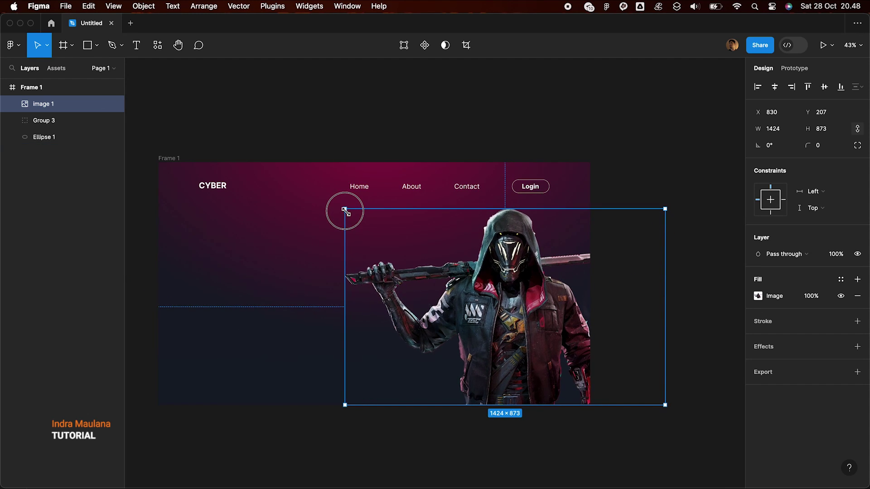
{"action": "left_click_drag", "start_coordinate": [345, 210], "coordinate": [334, 202]}
{"action": "left_click_drag", "start_coordinate": [422, 234], "coordinate": [438, 234]}
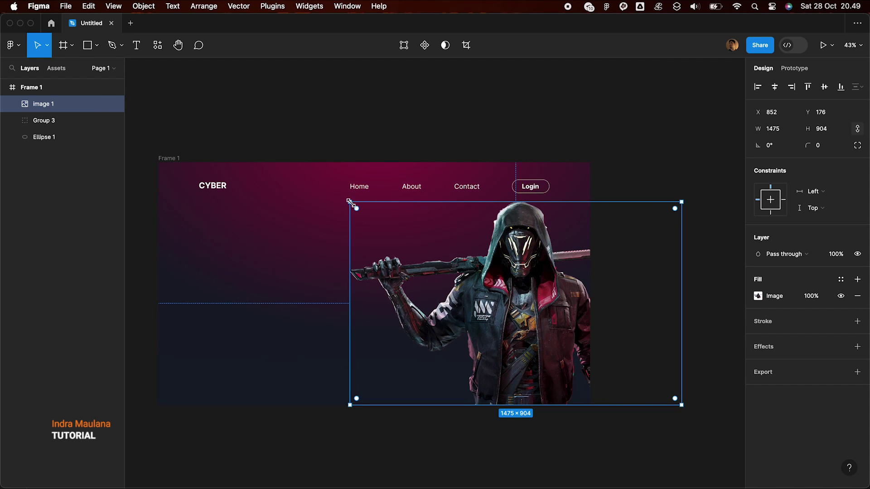
{"action": "left_click_drag", "start_coordinate": [350, 201], "coordinate": [336, 195]}
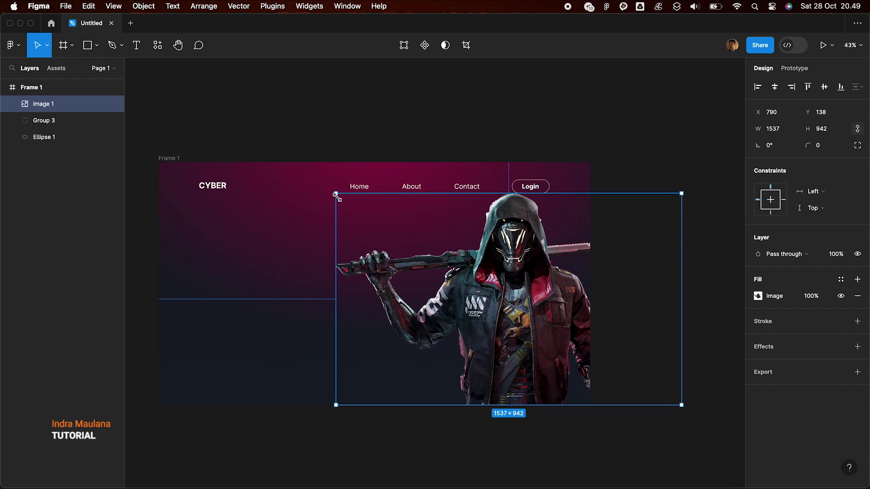
{"action": "left_click", "coordinate": [435, 129]}
{"action": "scroll", "coordinate": [437, 128], "scroll_direction": "left", "scroll_amount": 3}
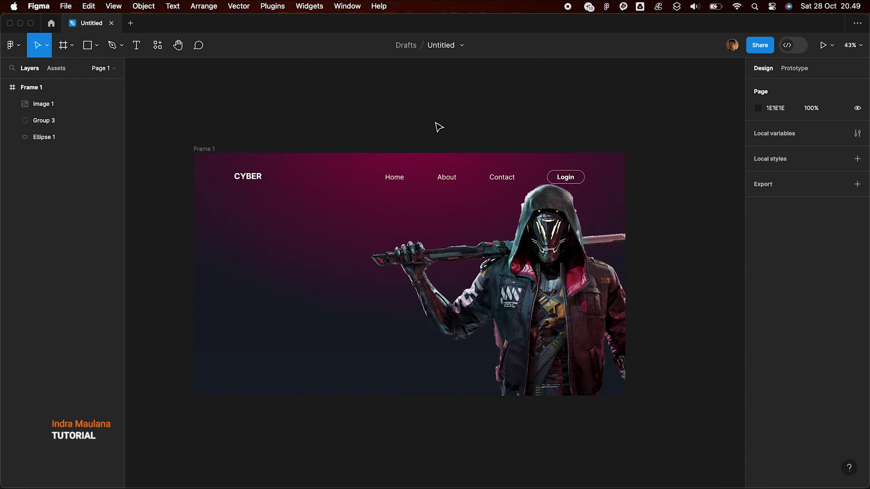
Step: Duplicate Ellipse 1 as a narrower Ellipse 2 and bring it to the front
{"action": "right_click", "coordinate": [328, 149]}
{"action": "left_click", "coordinate": [288, 136]}
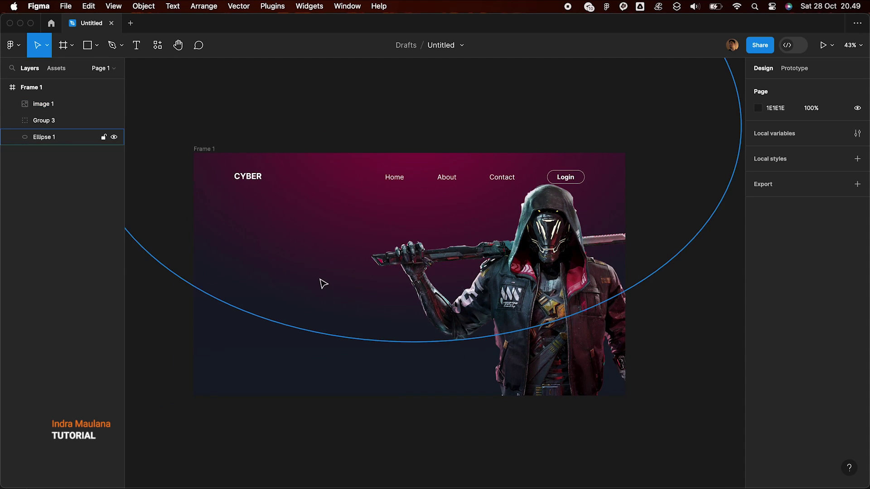
{"action": "left_click", "coordinate": [344, 249]}
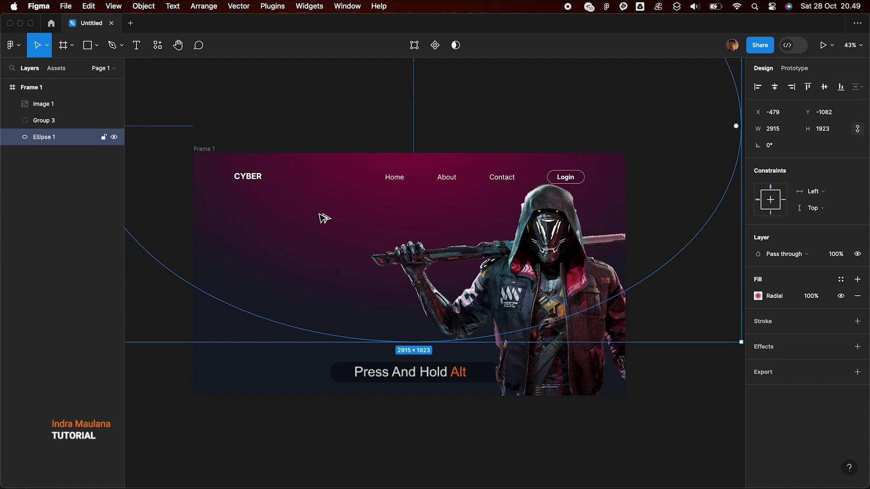
{"action": "left_click_drag", "start_coordinate": [320, 199], "coordinate": [412, 355]}
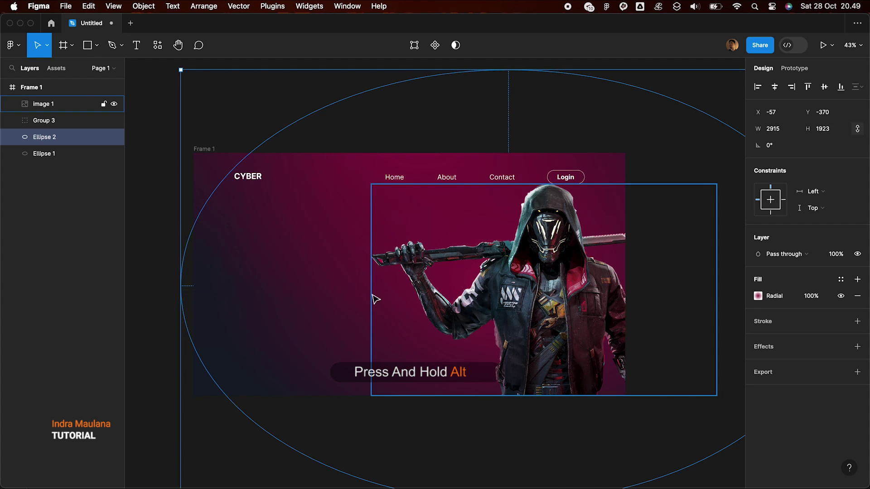
{"action": "scroll", "coordinate": [374, 299], "scroll_direction": "down", "scroll_amount": 3}
{"action": "left_click_drag", "start_coordinate": [669, 289], "coordinate": [544, 289]}
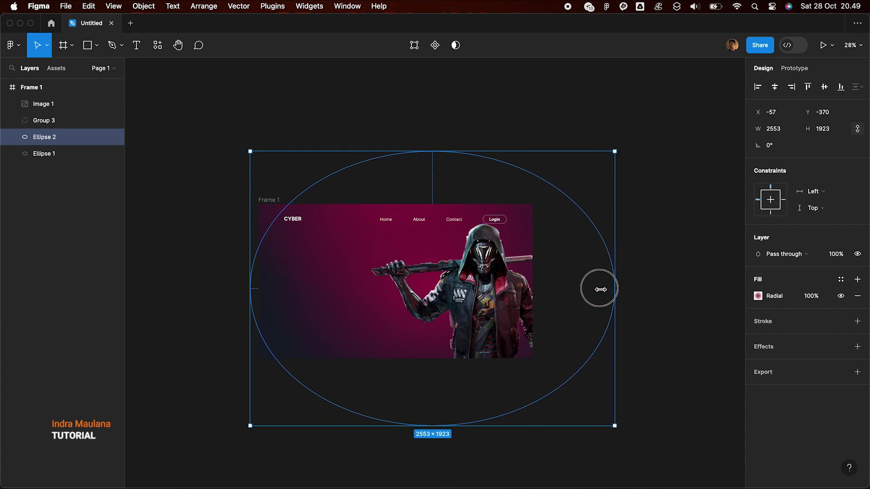
{"action": "left_click_drag", "start_coordinate": [388, 297], "coordinate": [401, 317]}
{"action": "right_click", "coordinate": [400, 317]}
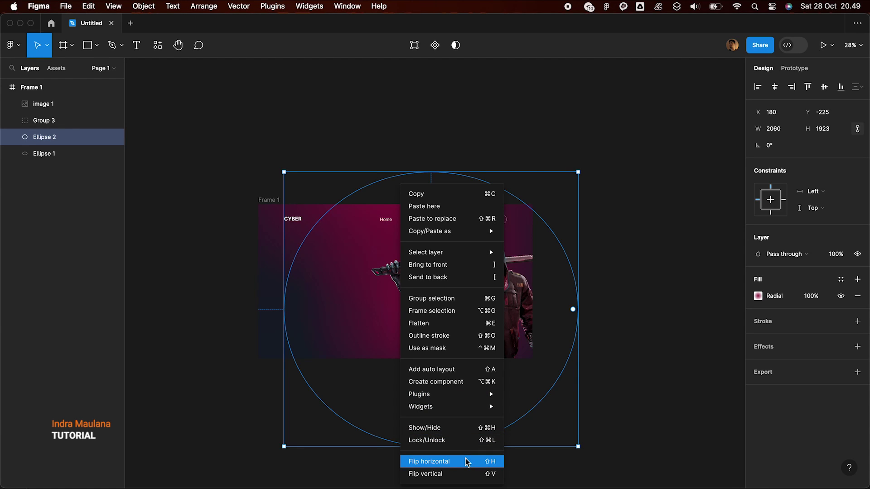
{"action": "left_click", "coordinate": [483, 265]}
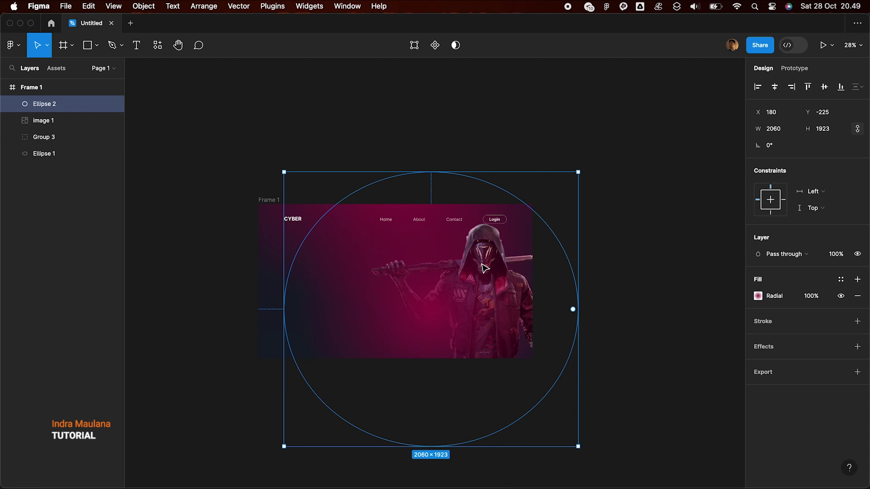
Step: Scale Ellipse 2 to about 1779×1291 and place it over the warrior's lower body
{"action": "left_click_drag", "start_coordinate": [450, 327], "coordinate": [506, 345]}
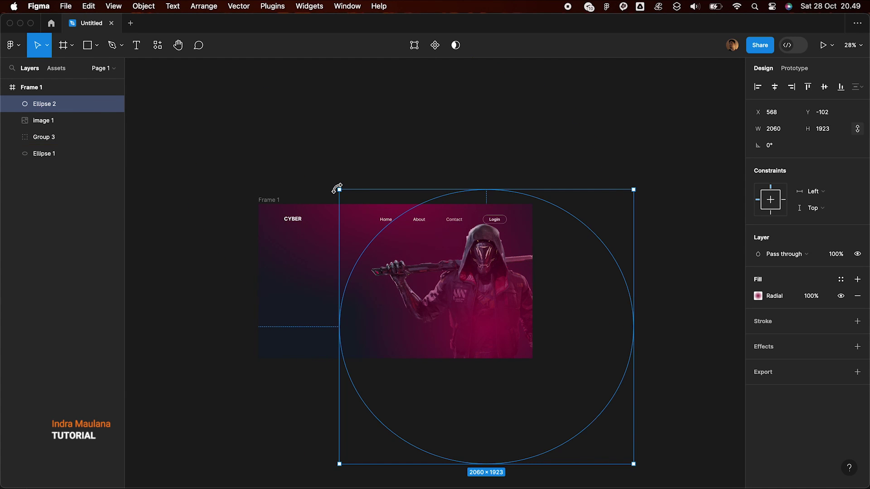
{"action": "left_click_drag", "start_coordinate": [339, 190], "coordinate": [449, 291]}
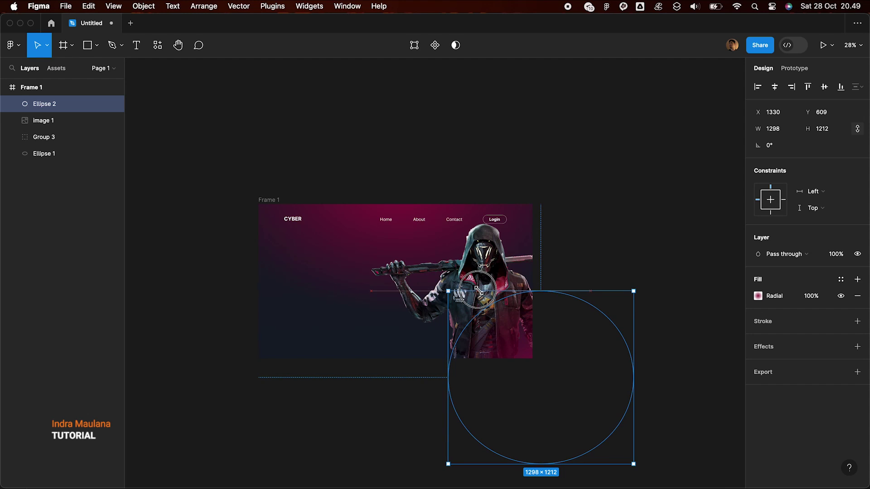
{"action": "left_click_drag", "start_coordinate": [519, 350], "coordinate": [479, 341]}
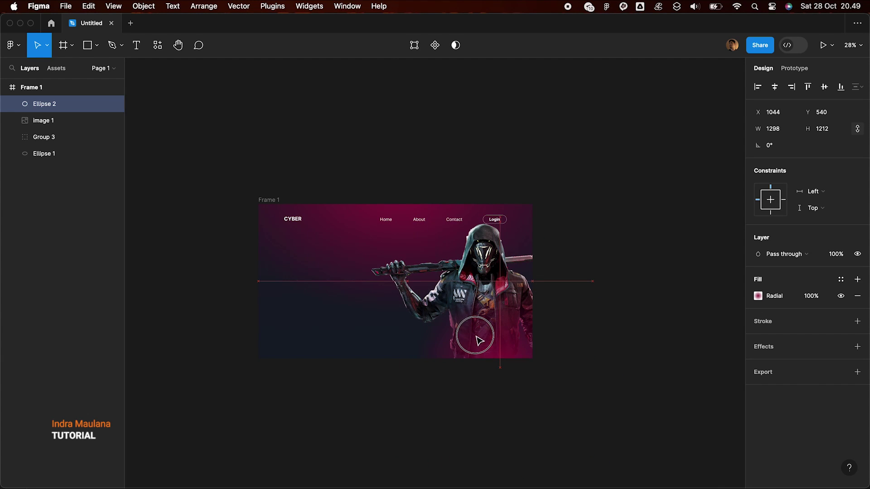
{"action": "left_click_drag", "start_coordinate": [408, 281], "coordinate": [340, 271]}
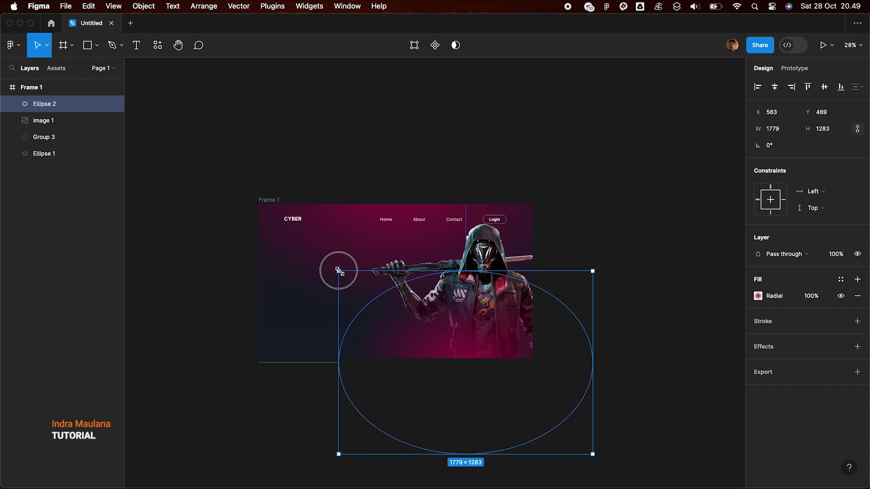
{"action": "left_click_drag", "start_coordinate": [418, 333], "coordinate": [437, 336]}
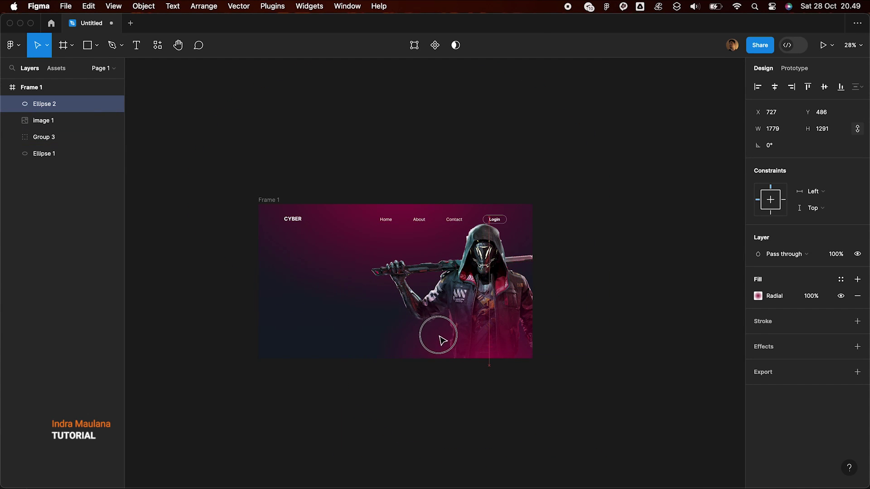
{"action": "scroll", "coordinate": [438, 337], "scroll_direction": "up", "scroll_amount": 3}
{"action": "scroll", "coordinate": [439, 339], "scroll_direction": "up", "scroll_amount": 1}
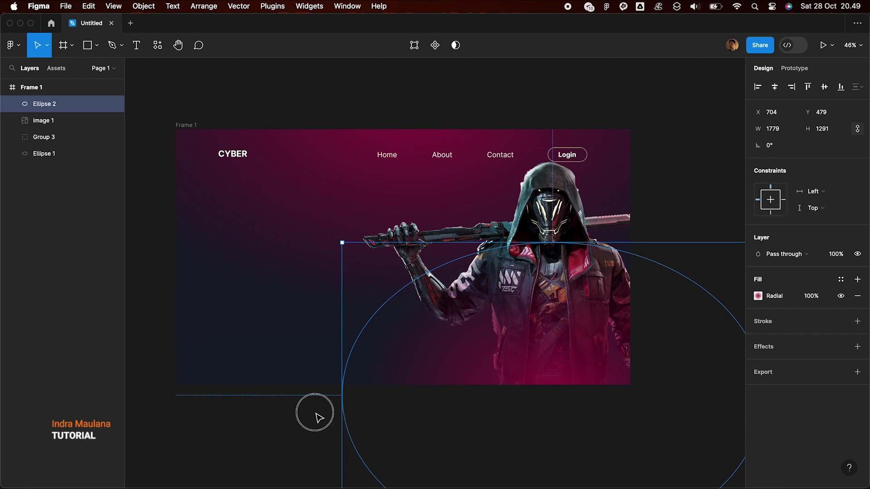
{"action": "left_click", "coordinate": [314, 413]}
{"action": "left_click_drag", "start_coordinate": [459, 375], "coordinate": [465, 374]}
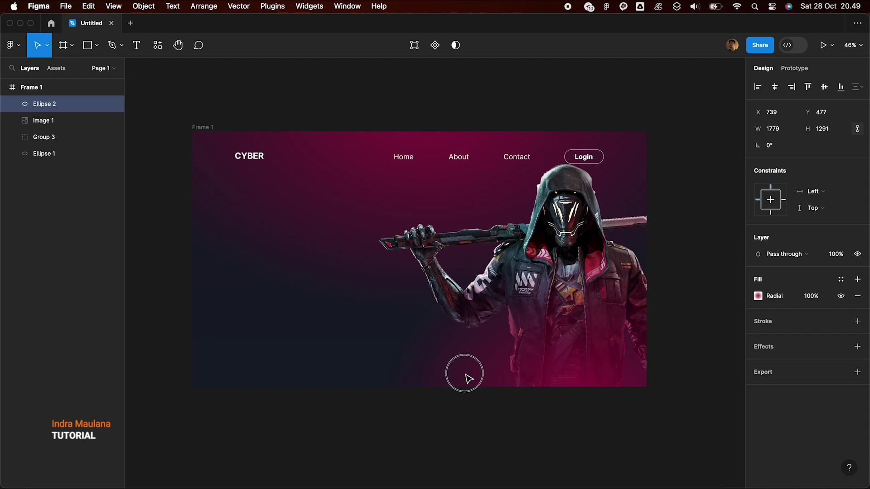
{"action": "left_click", "coordinate": [393, 120]}
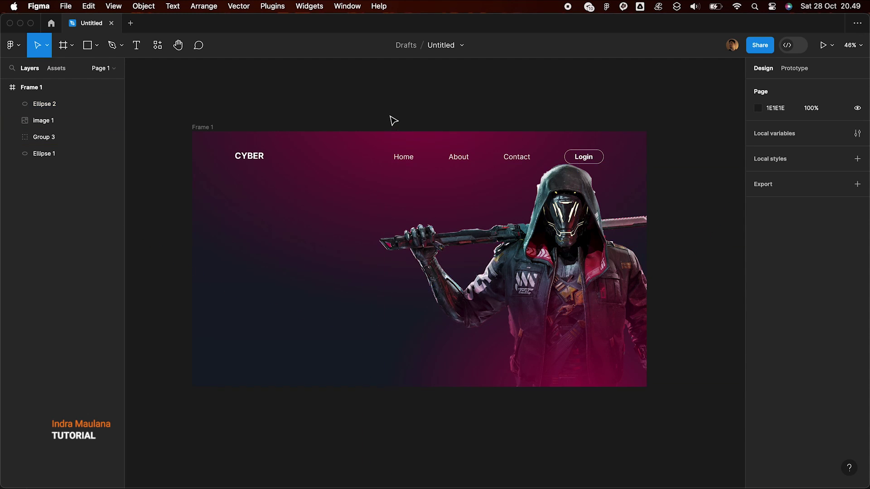
{"action": "scroll", "coordinate": [393, 120], "scroll_direction": "left", "scroll_amount": 2}
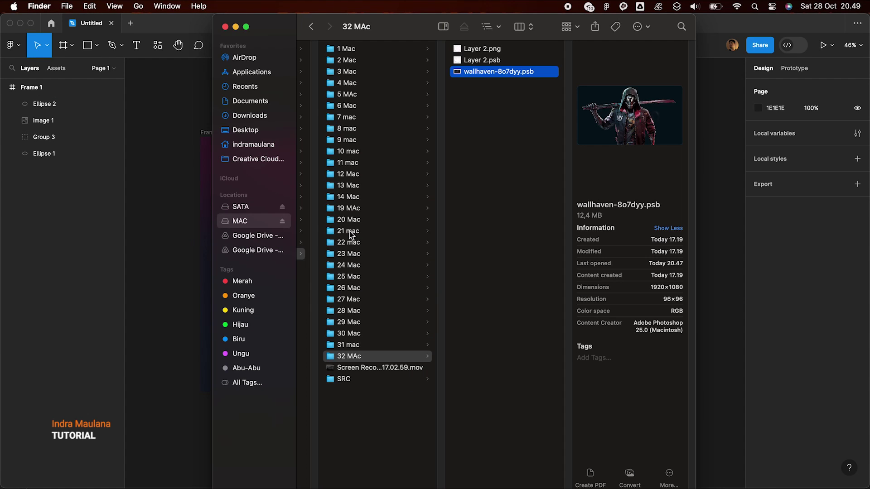
Step: Preview Layer 2.psb, then drag Layer 2.png from Finder onto the Figma hero
{"action": "left_click", "coordinate": [468, 61]}
{"action": "key", "text": "space"}
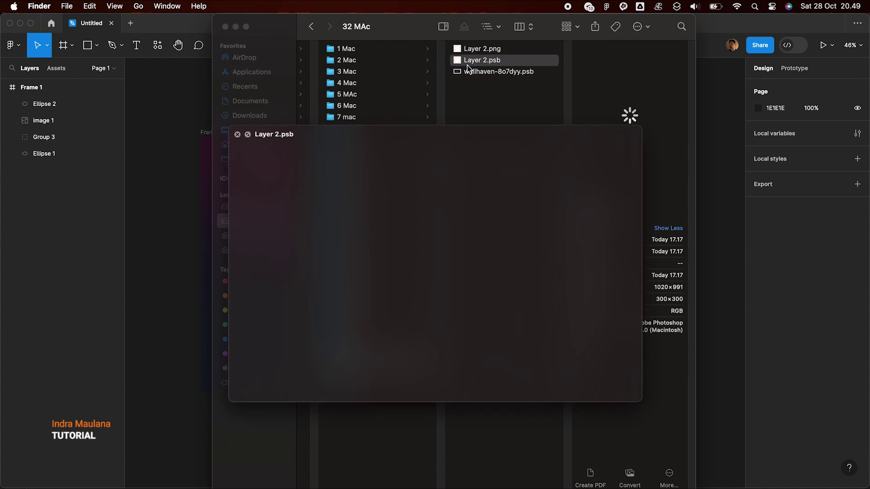
{"action": "key", "text": "space"}
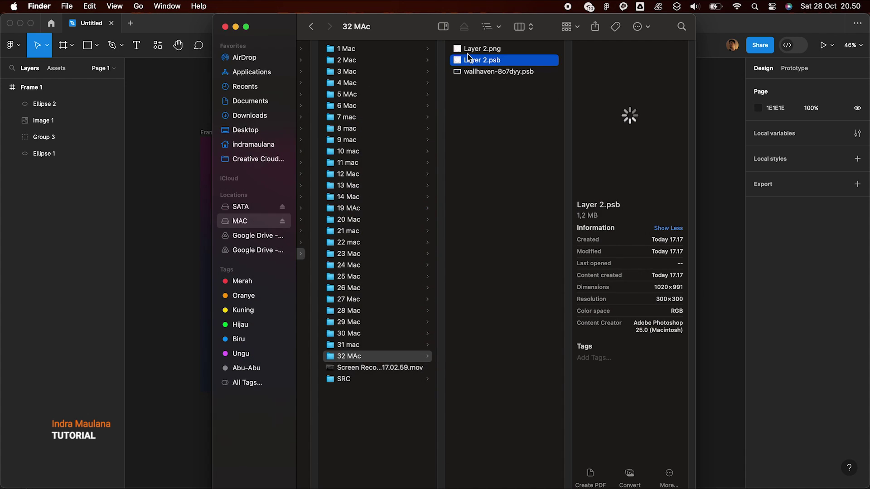
{"action": "left_click", "coordinate": [462, 49]}
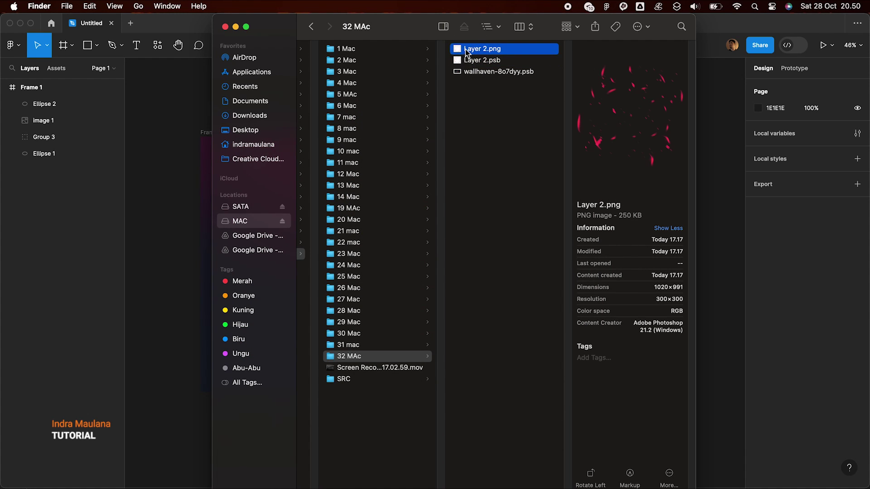
{"action": "mouse_move", "coordinate": [467, 50]}
{"action": "left_mouse_down"}
{"action": "mouse_move", "coordinate": [199, 222]}
{"action": "mouse_move", "coordinate": [546, 287]}
{"action": "left_mouse_up"}
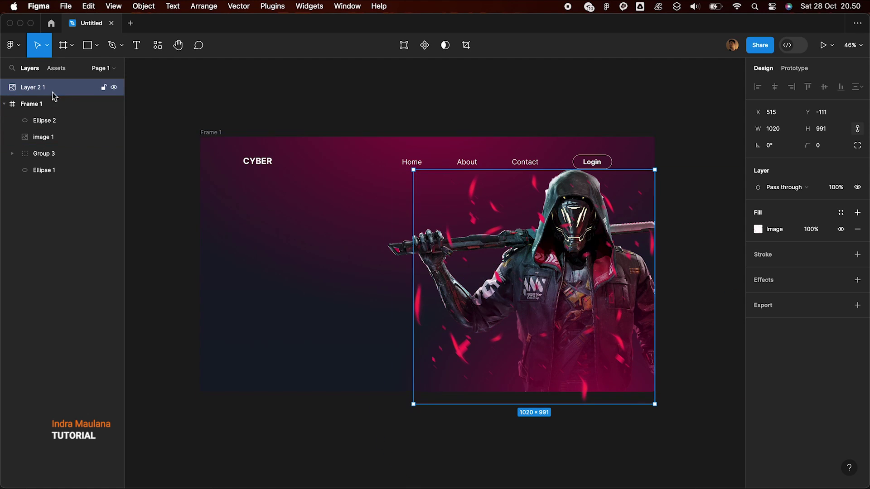
Step: Enlarge the ember layer inside Frame 1 and send a 1780×1729 copy to the back
{"action": "left_click_drag", "start_coordinate": [45, 90], "coordinate": [46, 130]}
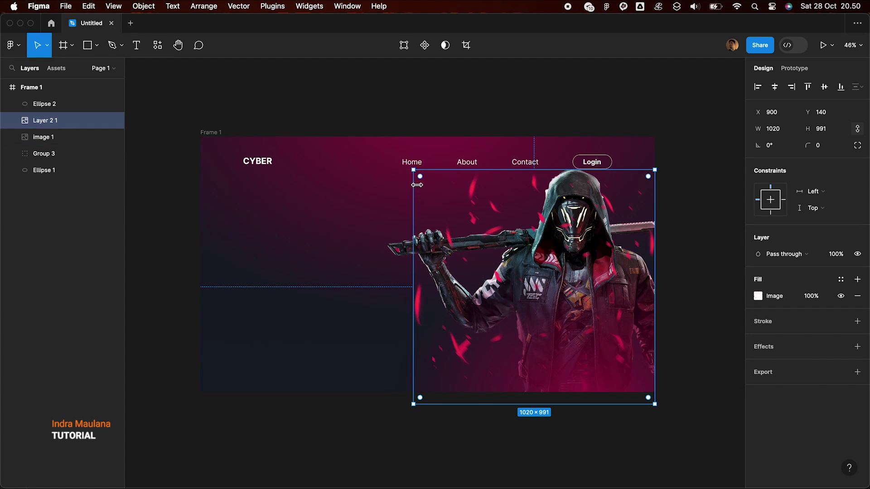
{"action": "mouse_move", "coordinate": [415, 171]}
{"action": "left_mouse_down"}
{"action": "mouse_move", "coordinate": [350, 132]}
{"action": "mouse_move", "coordinate": [363, 148]}
{"action": "left_mouse_up"}
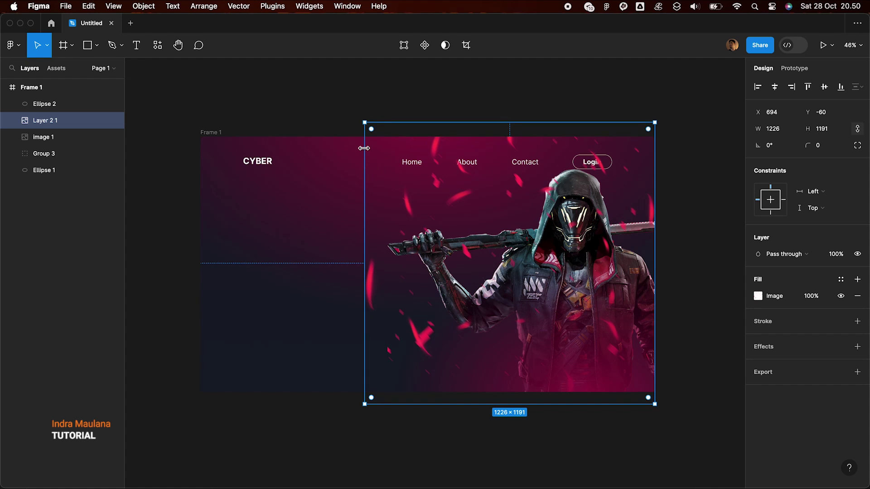
{"action": "mouse_move", "coordinate": [399, 192]}
{"action": "left_mouse_down"}
{"action": "mouse_move", "coordinate": [414, 198]}
{"action": "mouse_move", "coordinate": [289, 204]}
{"action": "left_mouse_up"}
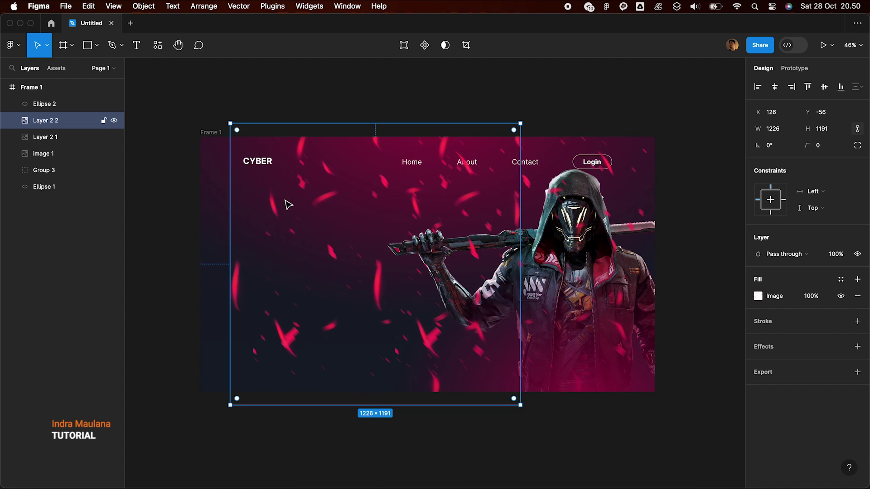
{"action": "left_click_drag", "start_coordinate": [514, 405], "coordinate": [652, 466]}
{"action": "left_click_drag", "start_coordinate": [389, 227], "coordinate": [375, 188]}
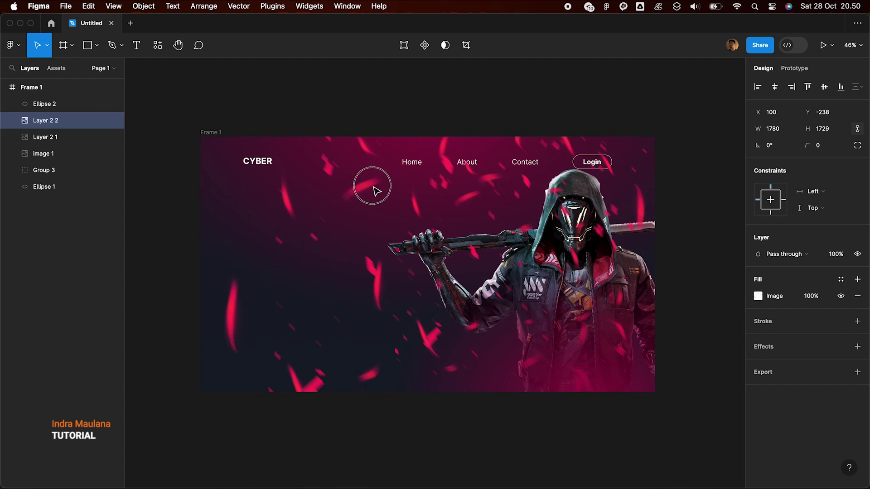
{"action": "right_click", "coordinate": [399, 228]}
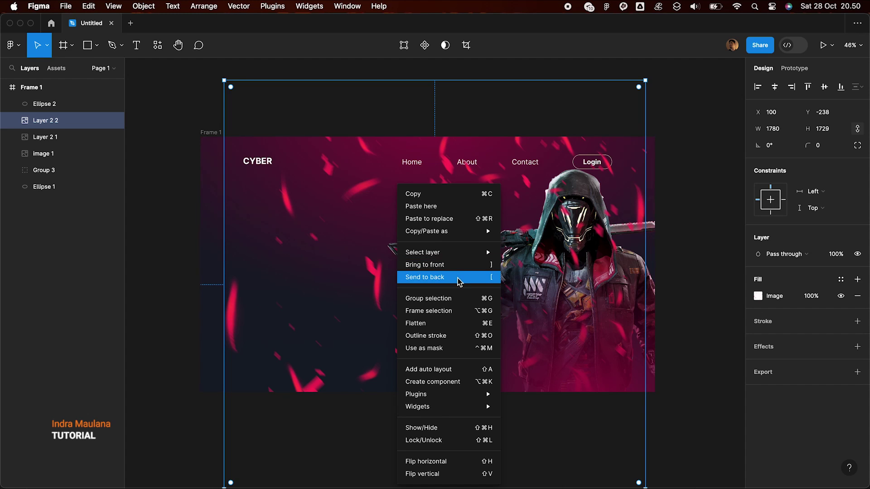
{"action": "left_click", "coordinate": [458, 278]}
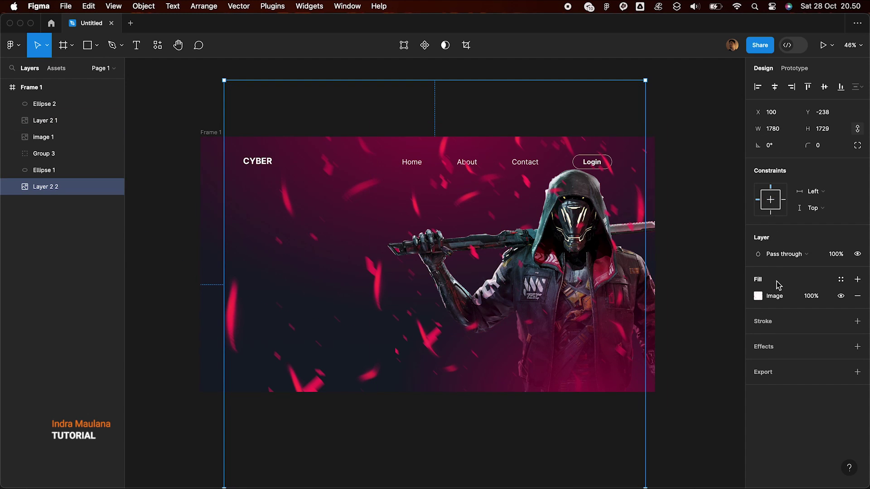
Step: Give the enlarged Layer 2 2 background ninja copy a Layer blur of 30
{"action": "left_click", "coordinate": [857, 347]}
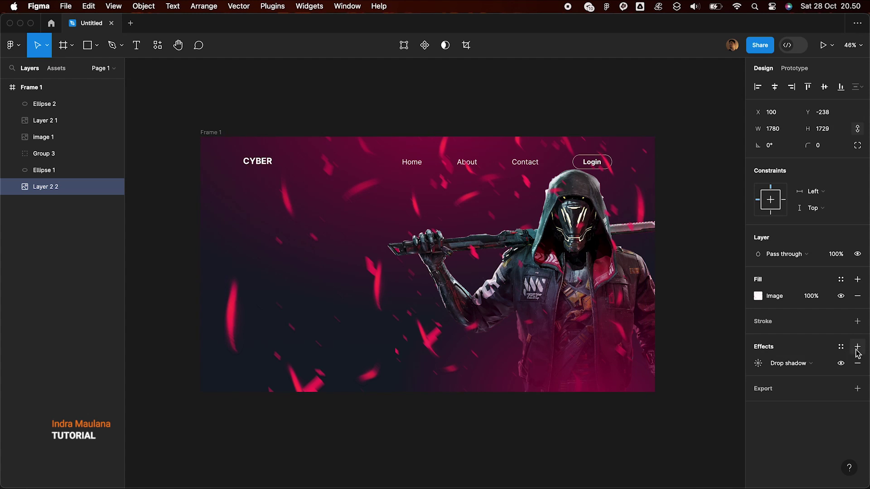
{"action": "left_click", "coordinate": [758, 363]}
{"action": "left_click", "coordinate": [793, 363]}
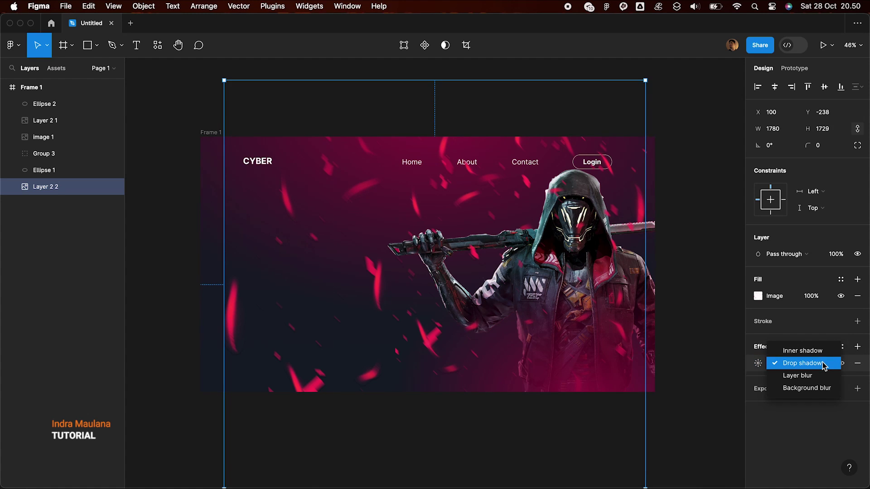
{"action": "left_click", "coordinate": [816, 378]}
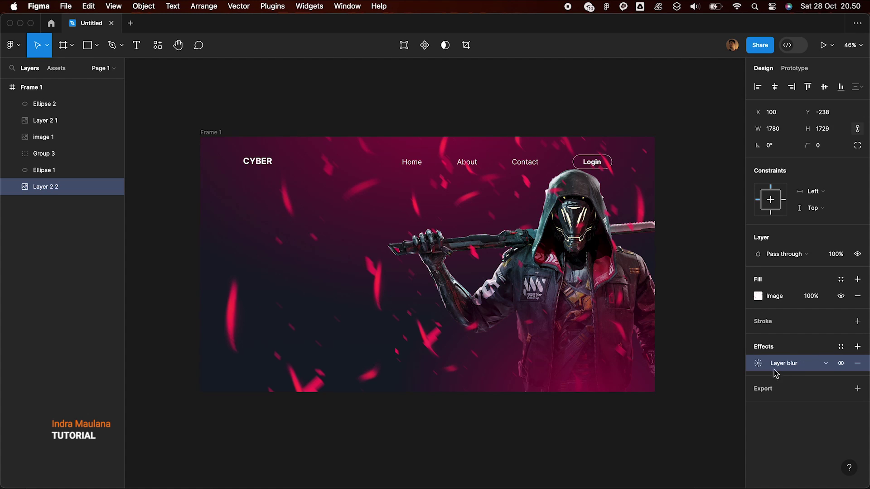
{"action": "left_click", "coordinate": [758, 363]}
{"action": "left_click_drag", "start_coordinate": [635, 389], "coordinate": [849, 380]}
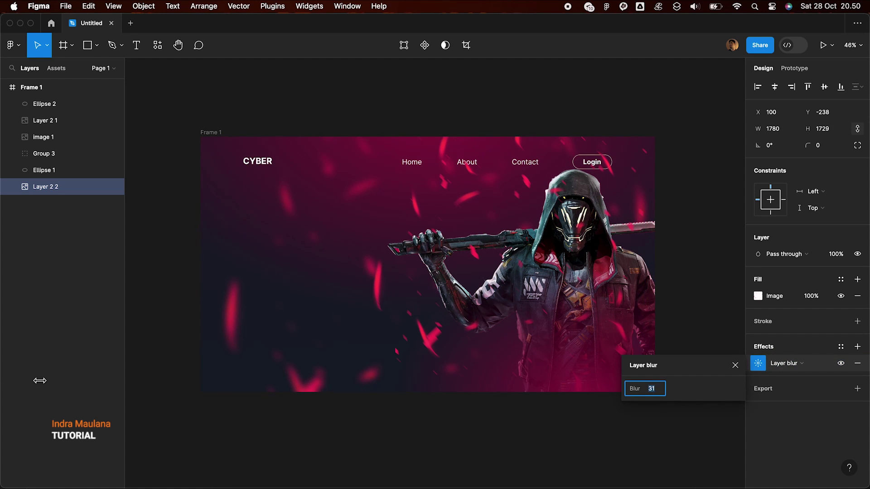
{"action": "left_click_drag", "start_coordinate": [40, 381], "coordinate": [37, 381]}
{"action": "left_click", "coordinate": [211, 108]}
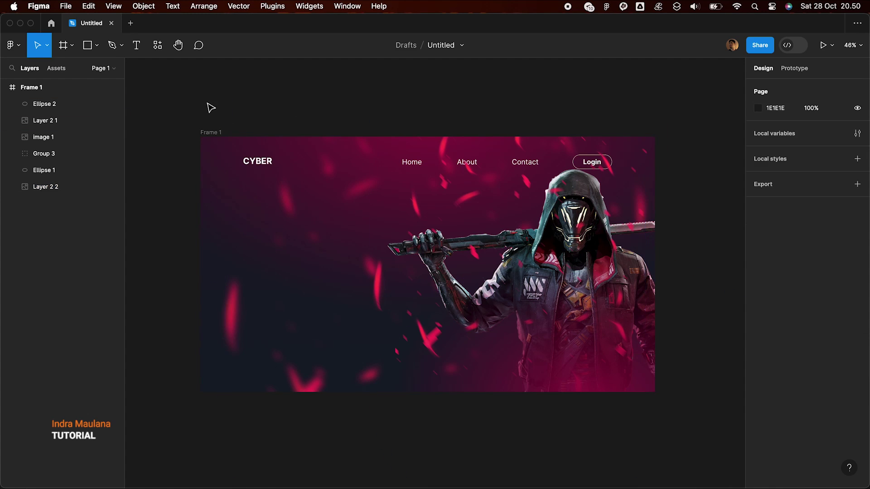
{"action": "scroll", "coordinate": [211, 108], "scroll_direction": "left", "scroll_amount": 2}
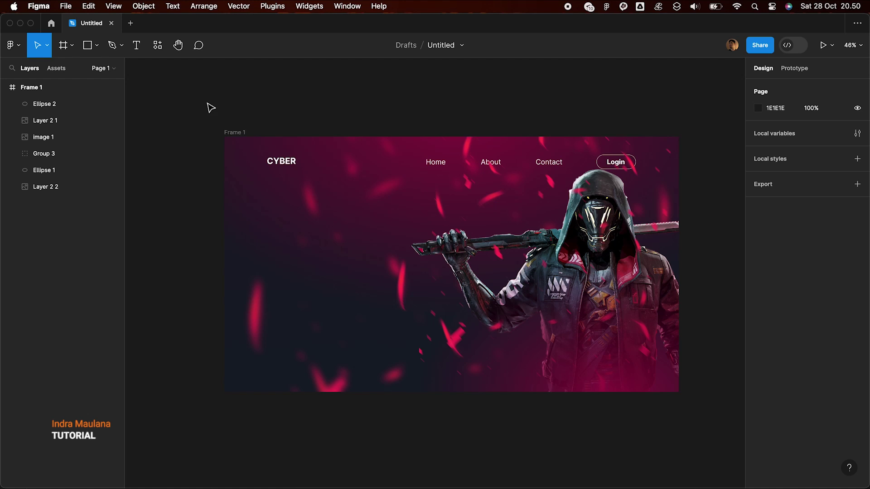
{"action": "right_click", "coordinate": [208, 103]}
{"action": "left_click", "coordinate": [175, 81]}
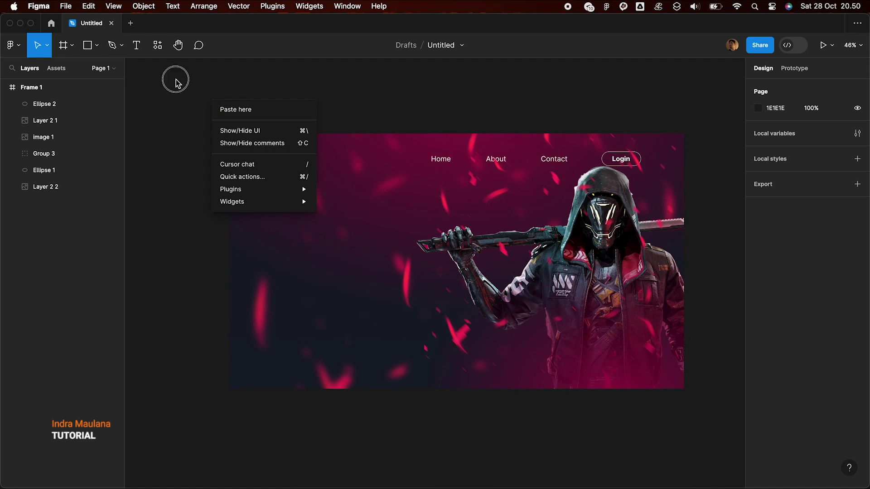
Step: Draw a rectangle across the frame bottom filled navy 0C131F at 75% opacity
{"action": "left_click", "coordinate": [97, 46]}
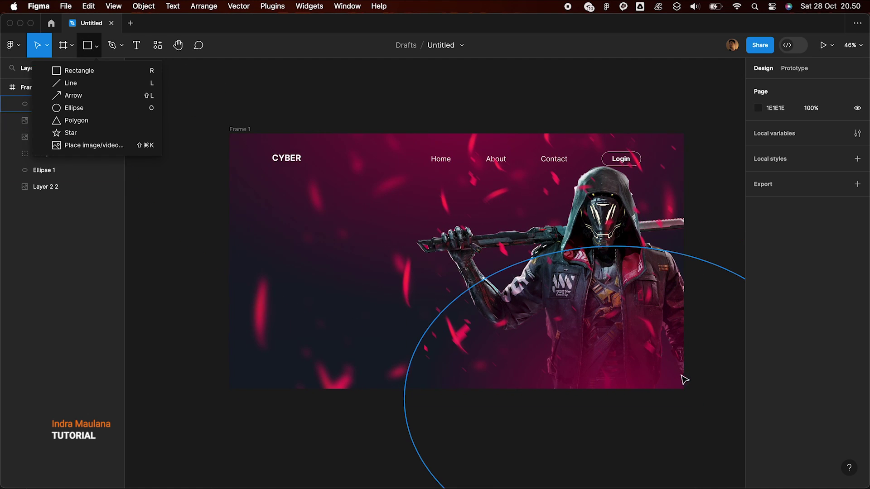
{"action": "left_click", "coordinate": [88, 71]}
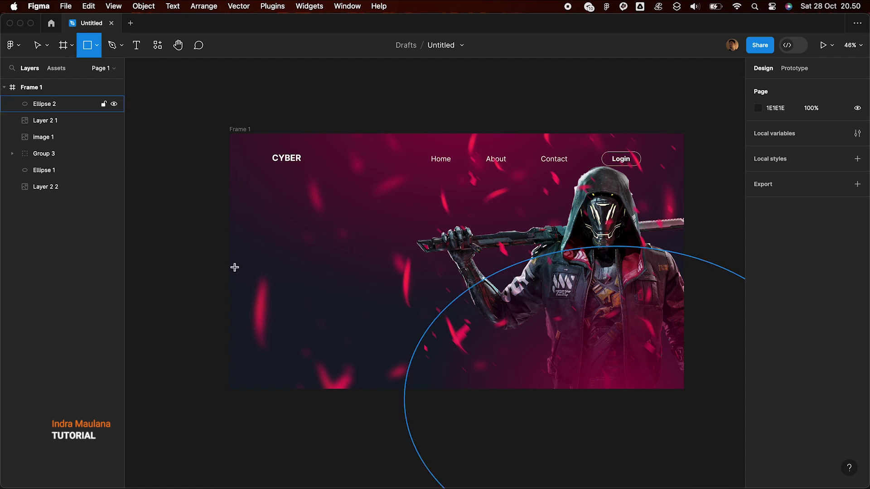
{"action": "left_click_drag", "start_coordinate": [229, 312], "coordinate": [687, 397]}
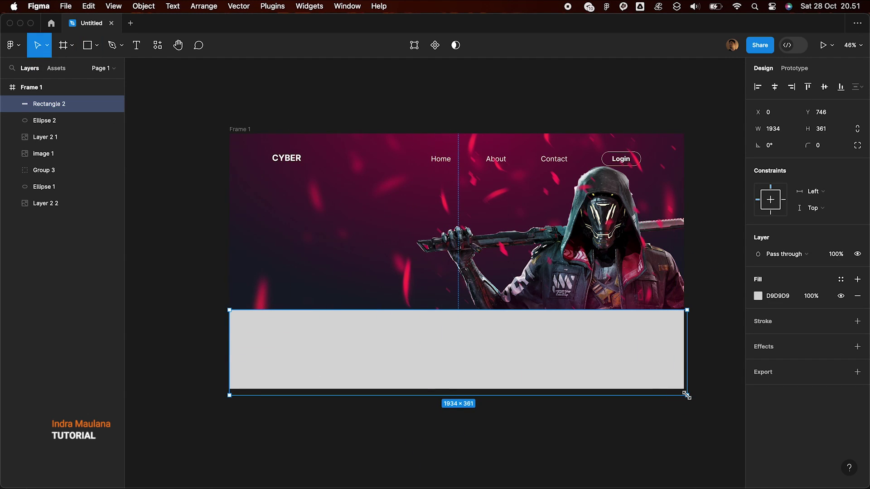
{"action": "left_click_drag", "start_coordinate": [292, 349], "coordinate": [291, 351]}
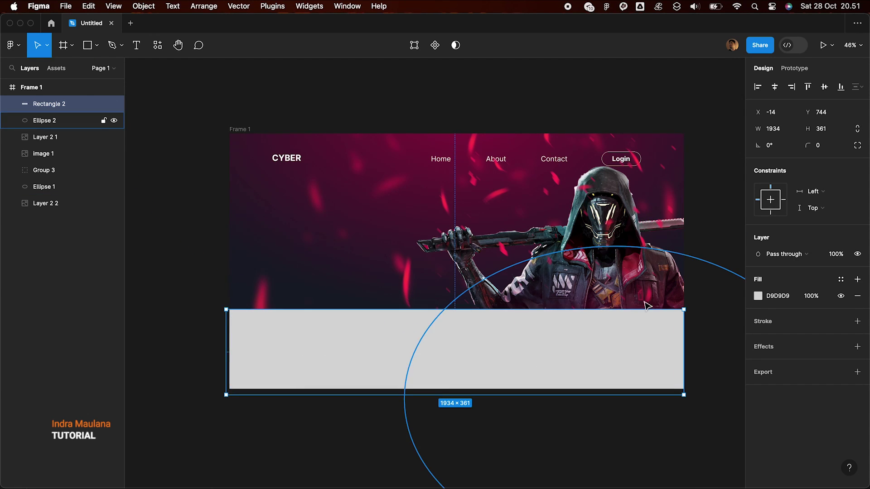
{"action": "left_click", "coordinate": [758, 296]}
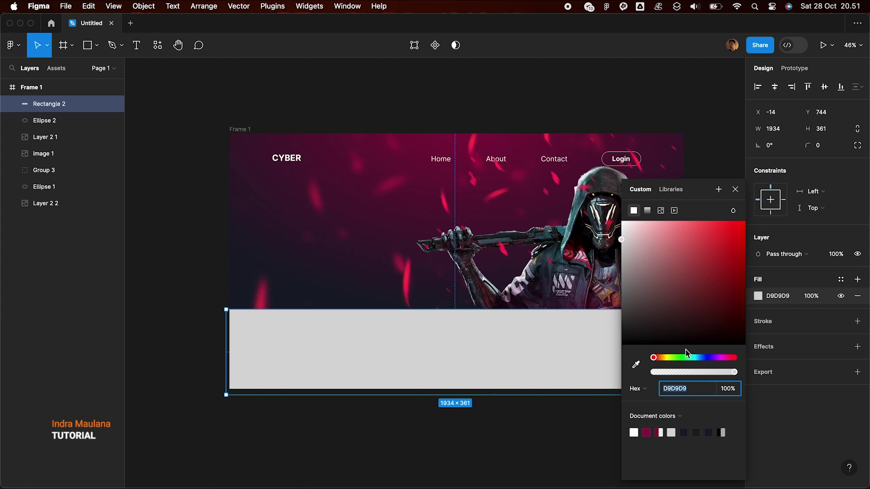
{"action": "left_click", "coordinate": [690, 432]}
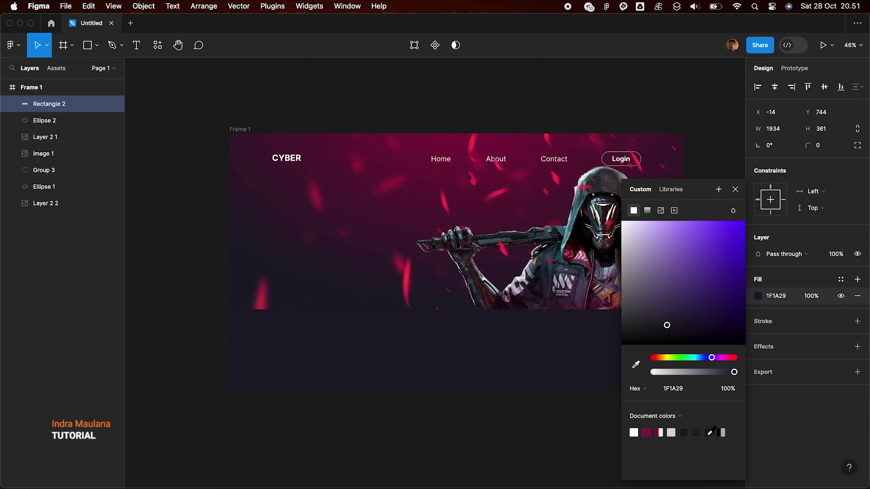
{"action": "left_click", "coordinate": [712, 430]}
{"action": "left_click_drag", "start_coordinate": [685, 327], "coordinate": [696, 332]}
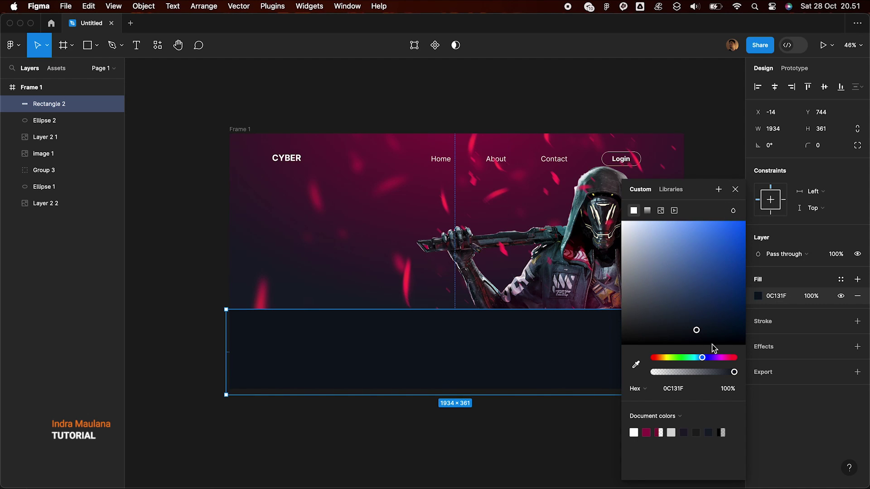
{"action": "left_click_drag", "start_coordinate": [733, 373], "coordinate": [715, 378]}
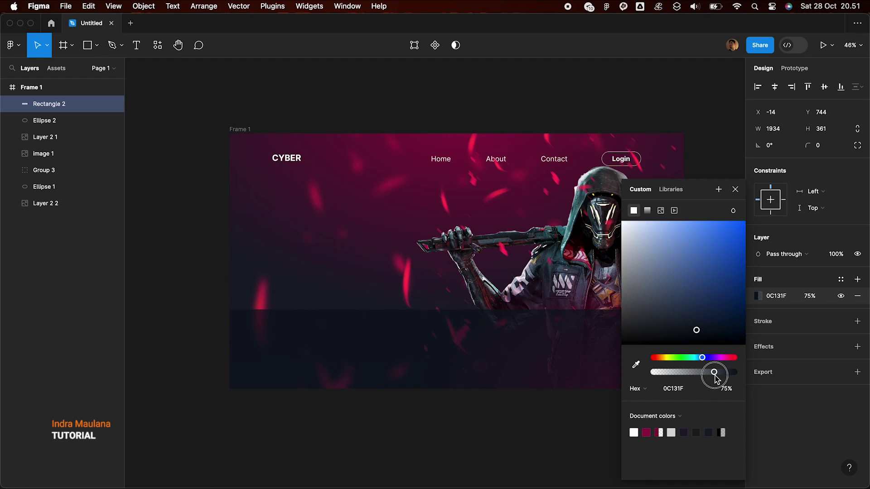
{"action": "left_click", "coordinate": [735, 190]}
Step: Move Rectangle 2 below the ninja images in the Layers panel
{"action": "right_click", "coordinate": [464, 379]}
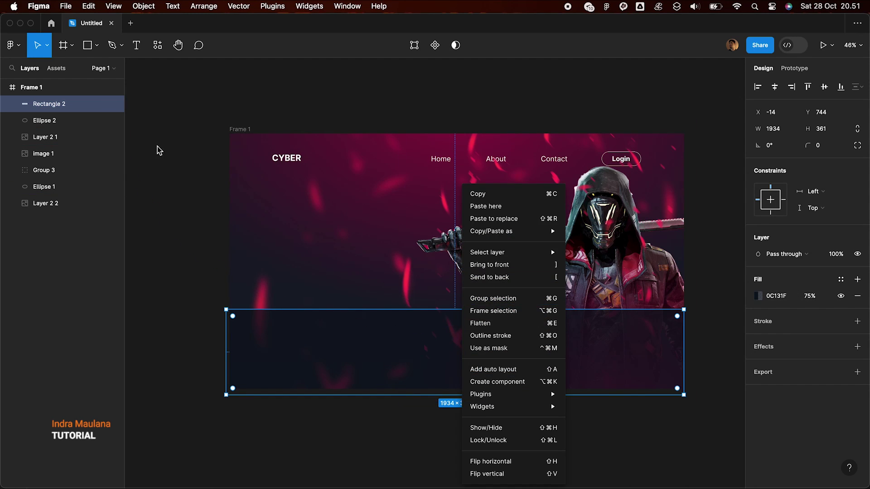
{"action": "left_click", "coordinate": [64, 111]}
{"action": "left_click_drag", "start_coordinate": [62, 112], "coordinate": [60, 160]}
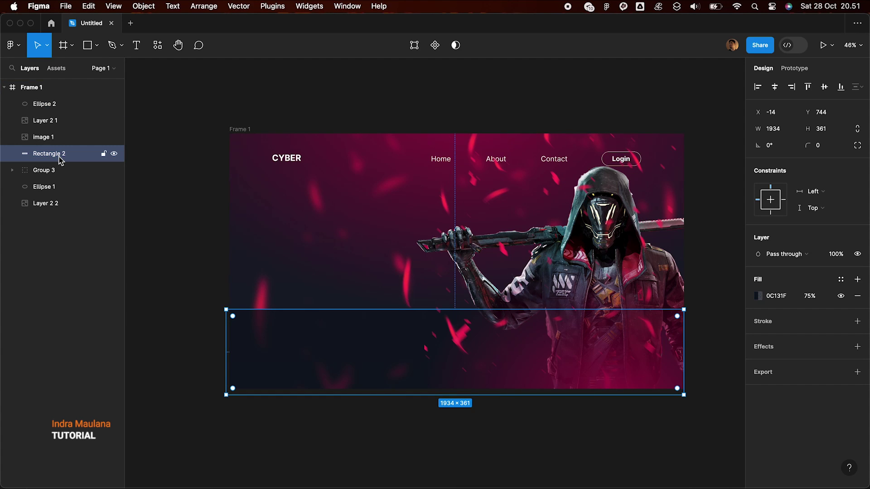
{"action": "left_click", "coordinate": [155, 280]}
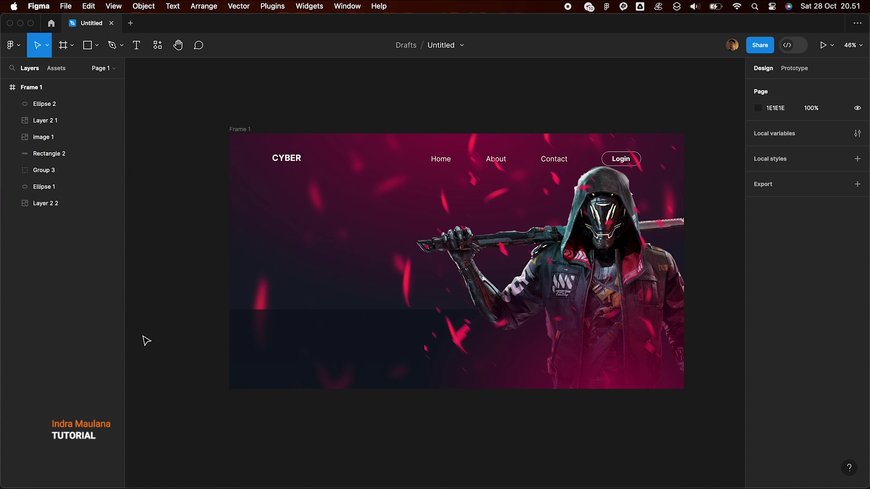
{"action": "scroll", "coordinate": [175, 382], "scroll_direction": "down", "scroll_amount": 2}
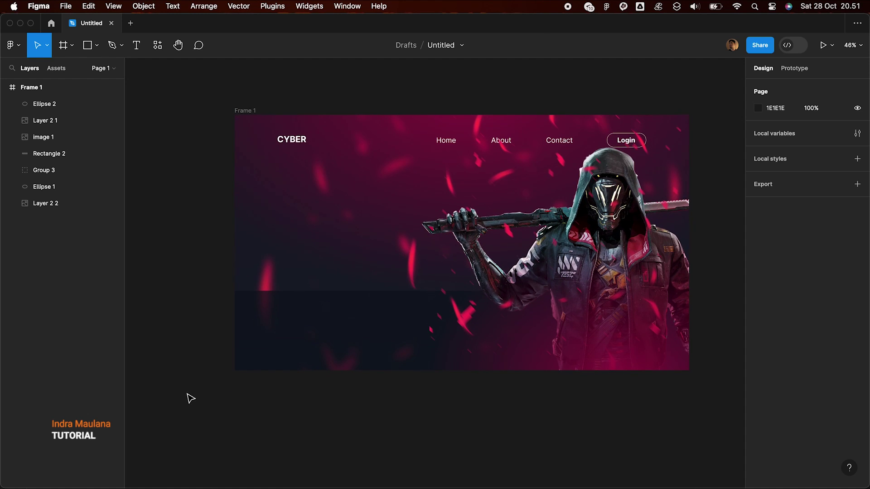
{"action": "scroll", "coordinate": [190, 399], "scroll_direction": "up", "scroll_amount": 3}
{"action": "scroll", "coordinate": [190, 399], "scroll_direction": "right", "scroll_amount": 2}
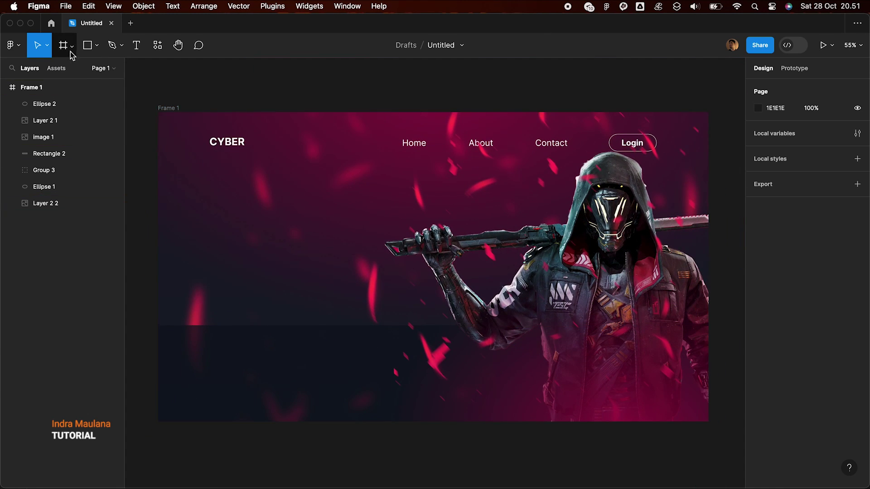
Step: Add a CYBER NINJA text layer on the left, lined up under the logo
{"action": "left_click", "coordinate": [137, 46]}
{"action": "left_click", "coordinate": [215, 184]}
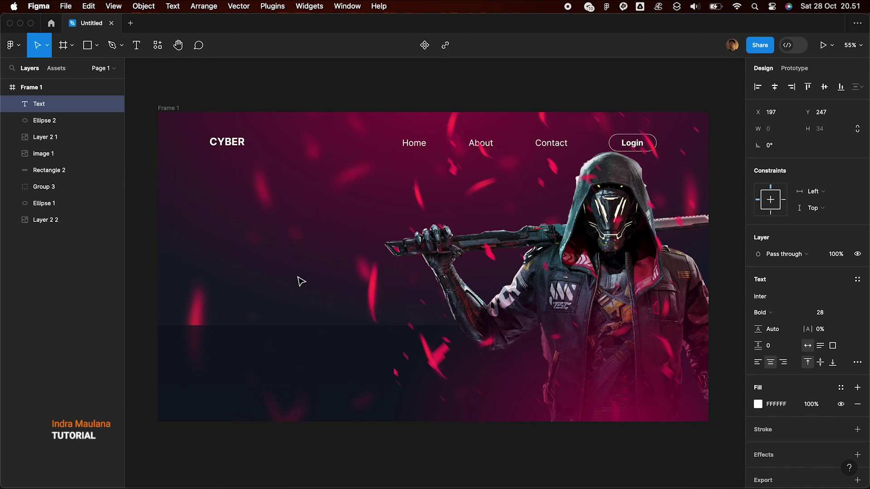
{"action": "type", "text": "CYBER NINJA"}
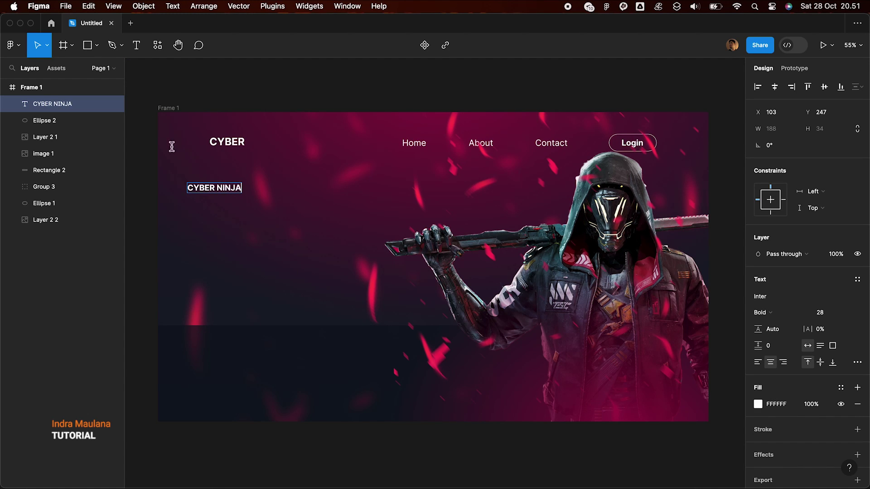
{"action": "key", "text": "Escape"}
{"action": "key", "text": "Escape"}
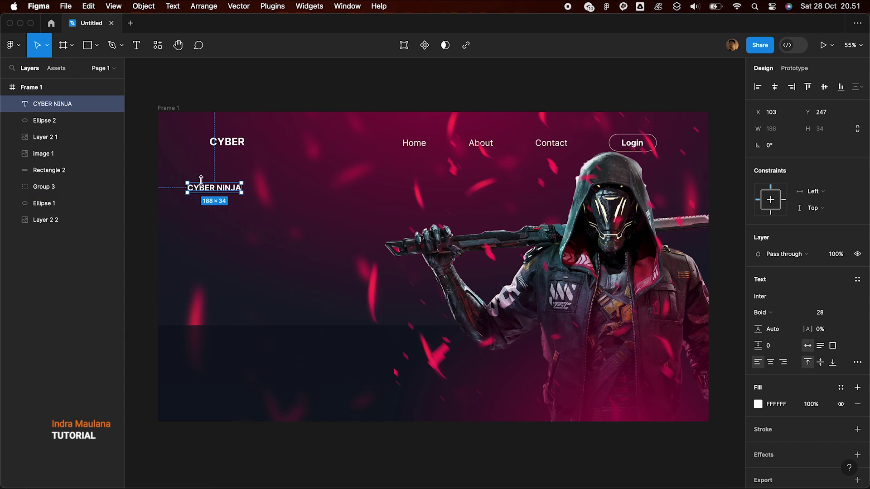
{"action": "left_click", "coordinate": [198, 188]}
{"action": "left_click_drag", "start_coordinate": [199, 192], "coordinate": [220, 193]}
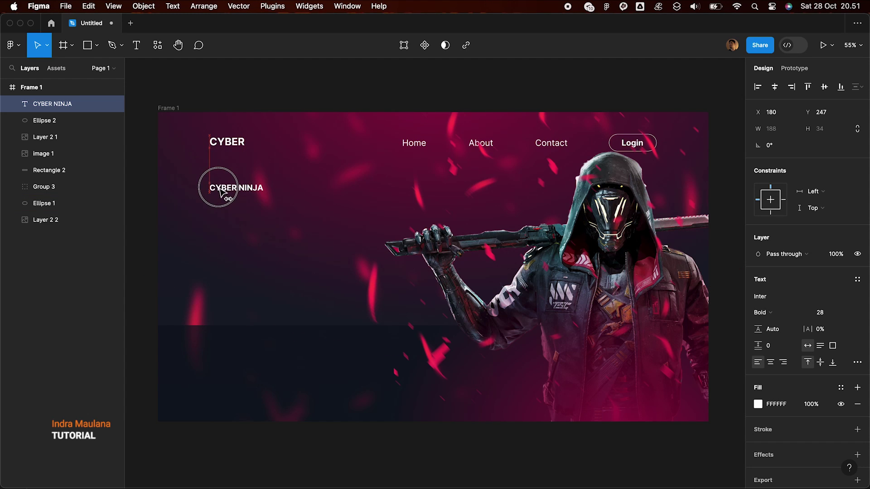
Step: Enlarge the headline font size from 36 to 80
{"action": "left_click", "coordinate": [850, 319]}
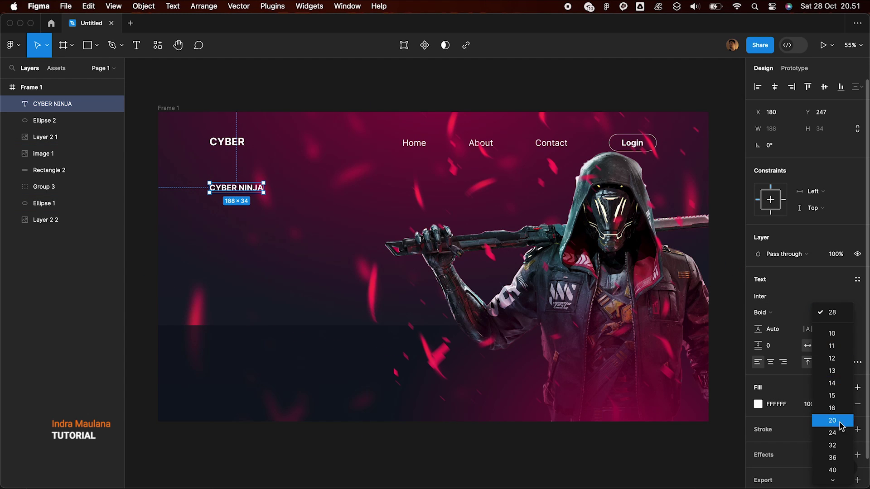
{"action": "left_click", "coordinate": [836, 457]}
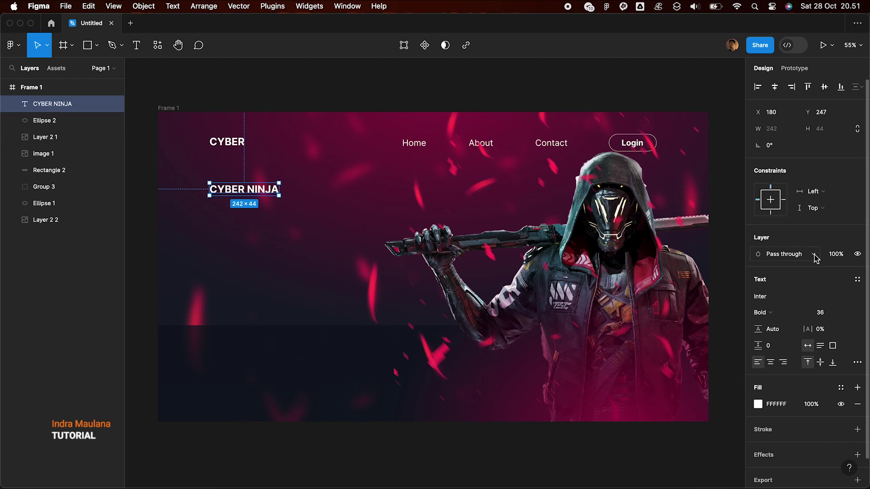
{"action": "left_click", "coordinate": [835, 319]}
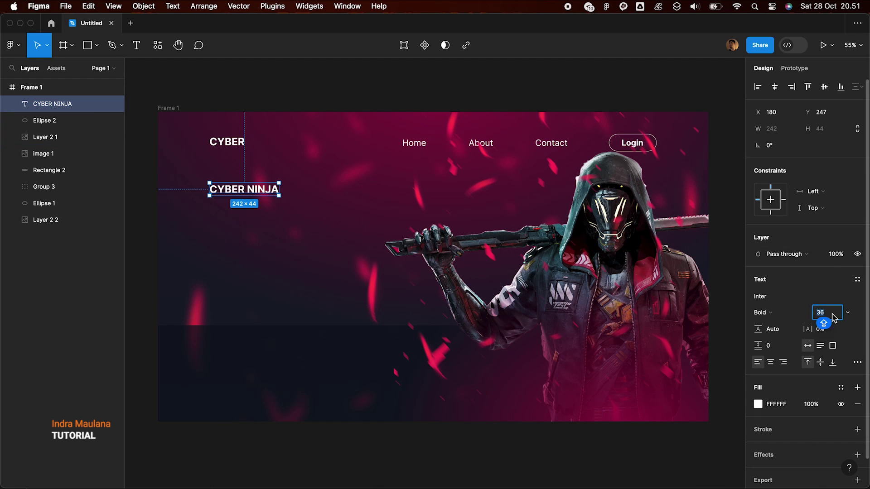
{"action": "type", "text": "80"}
{"action": "key", "text": "Return"}
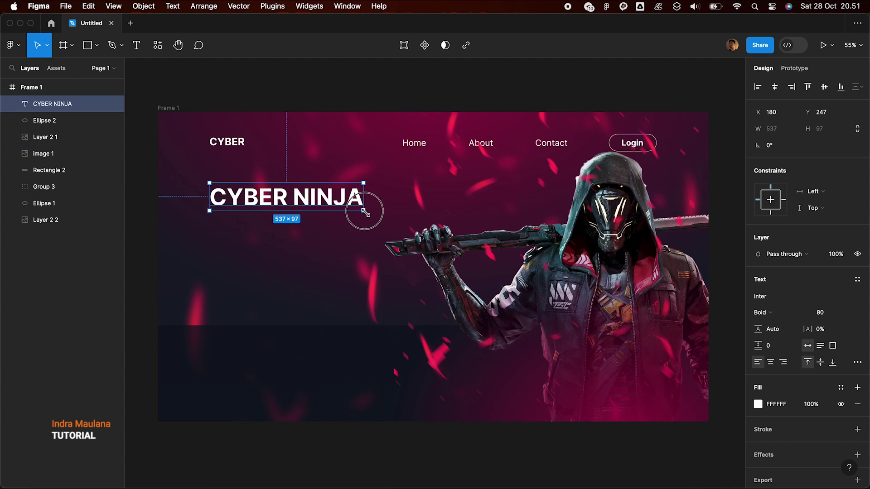
{"action": "left_click_drag", "start_coordinate": [364, 211], "coordinate": [389, 226]}
{"action": "key", "text": "ctrl+z"}
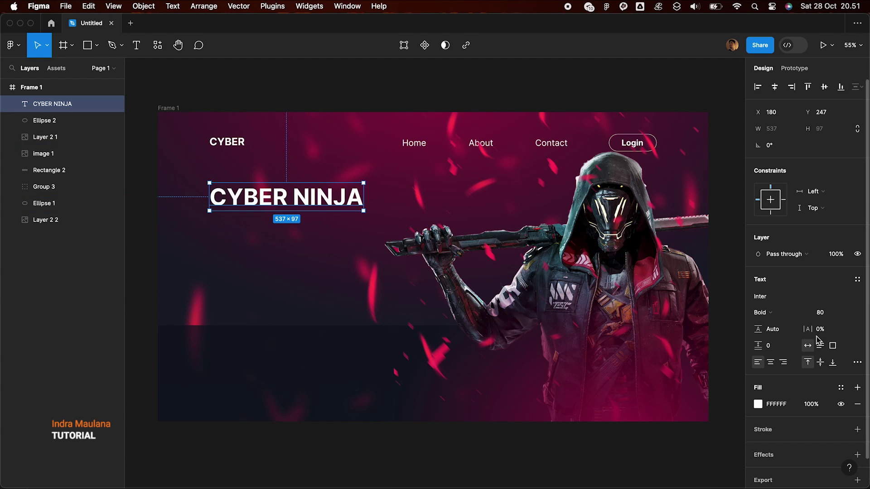
Step: Raise the headline font size to 97 and nudge it up slightly
{"action": "left_click", "coordinate": [819, 317]}
{"action": "key", "text": "Up"}
{"action": "key", "text": "Up"}
{"action": "key", "text": "Up"}
{"action": "key", "text": "Up"}
{"action": "key", "text": "Up"}
{"action": "key", "text": "Up"}
{"action": "key", "text": "Up"}
{"action": "key", "text": "Up"}
{"action": "key", "text": "Up"}
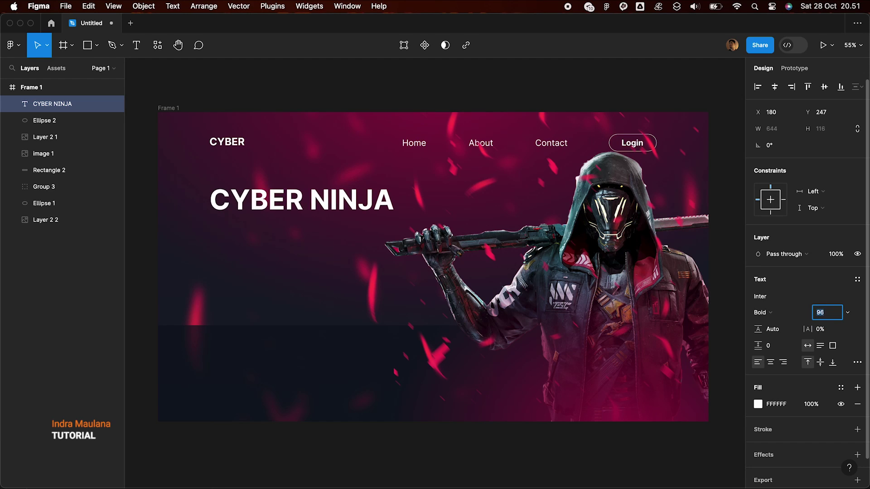
{"action": "key", "text": "Up"}
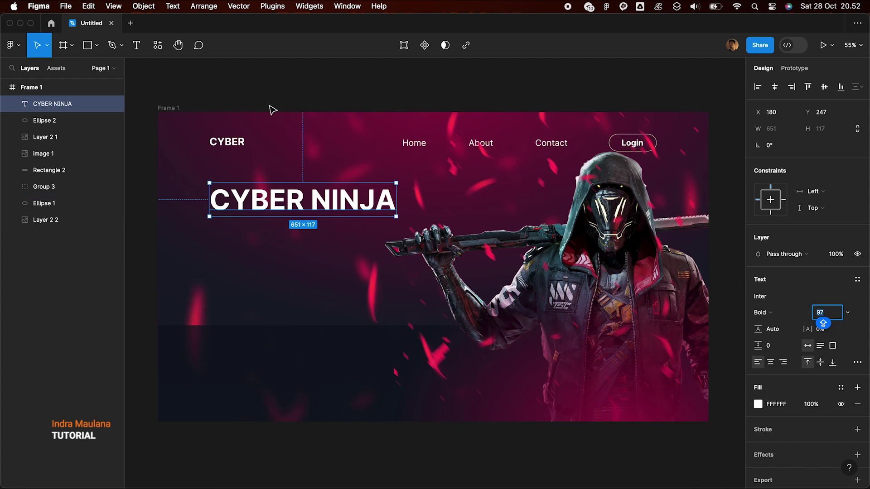
{"action": "left_click", "coordinate": [277, 81]}
{"action": "left_click_drag", "start_coordinate": [258, 202], "coordinate": [257, 194]}
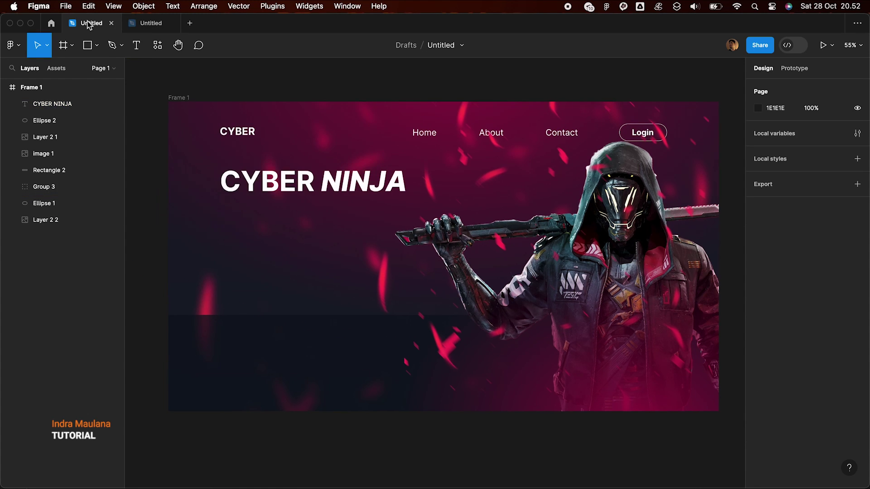
{"action": "left_click", "coordinate": [88, 6]}
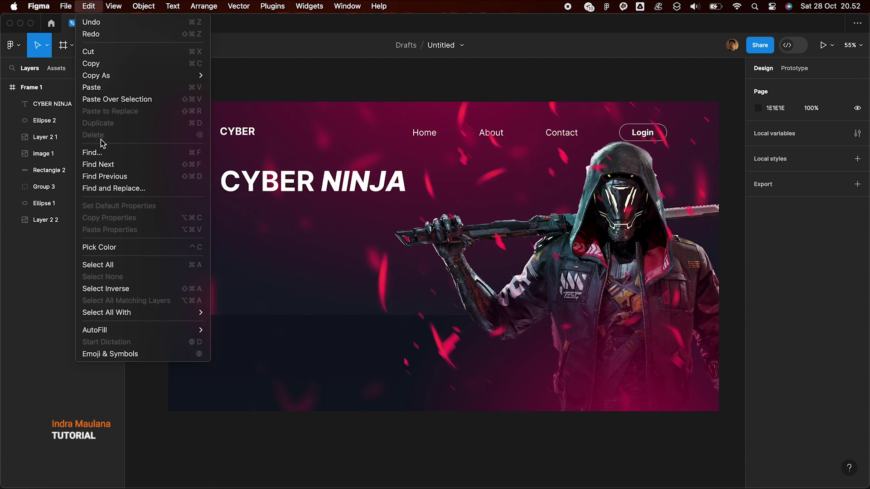
Step: Paste the Lorem Ipsum paragraph under the headline, widen it to 590, and set size 25
{"action": "left_click", "coordinate": [95, 87]}
{"action": "left_click", "coordinate": [390, 259]}
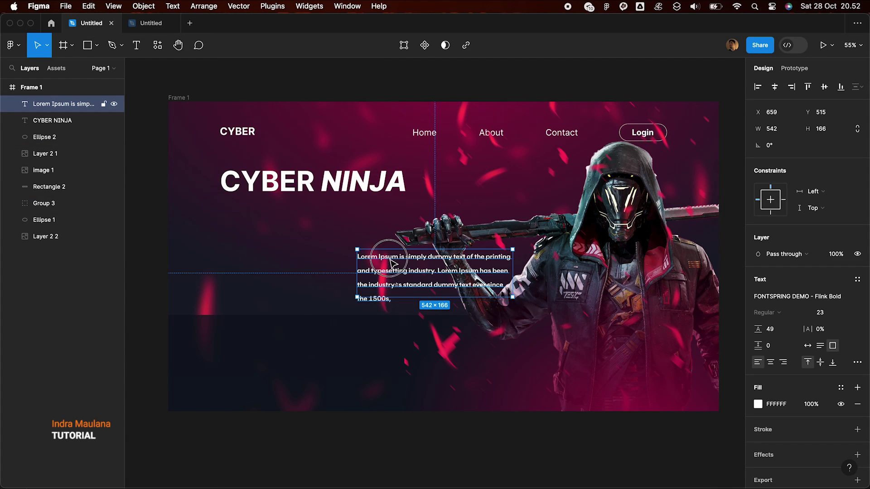
{"action": "left_click_drag", "start_coordinate": [393, 264], "coordinate": [261, 219]}
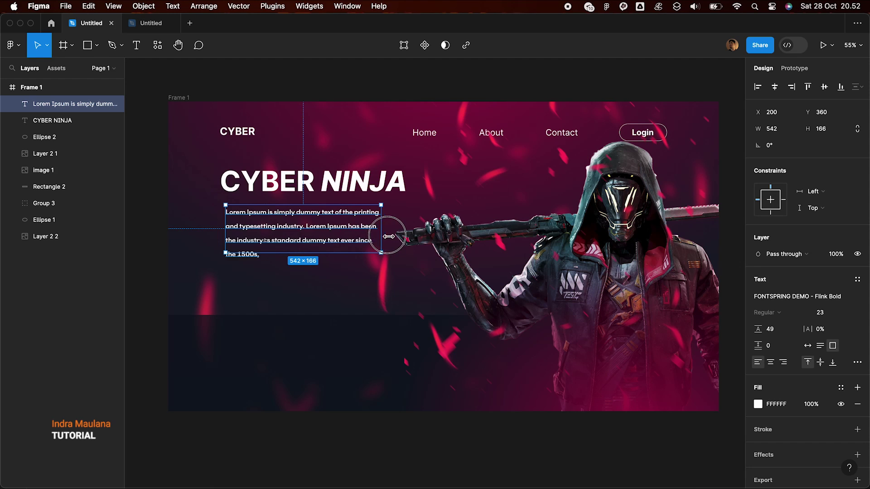
{"action": "left_click_drag", "start_coordinate": [381, 235], "coordinate": [395, 236]}
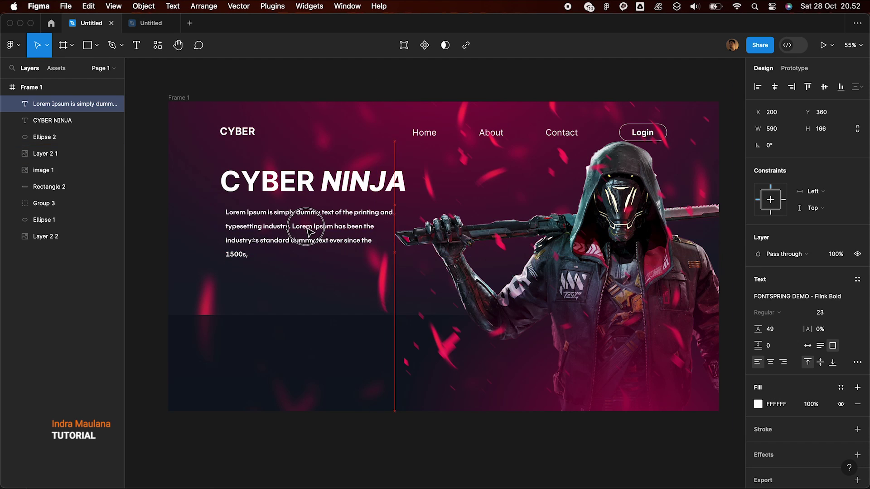
{"action": "left_click", "coordinate": [824, 315]}
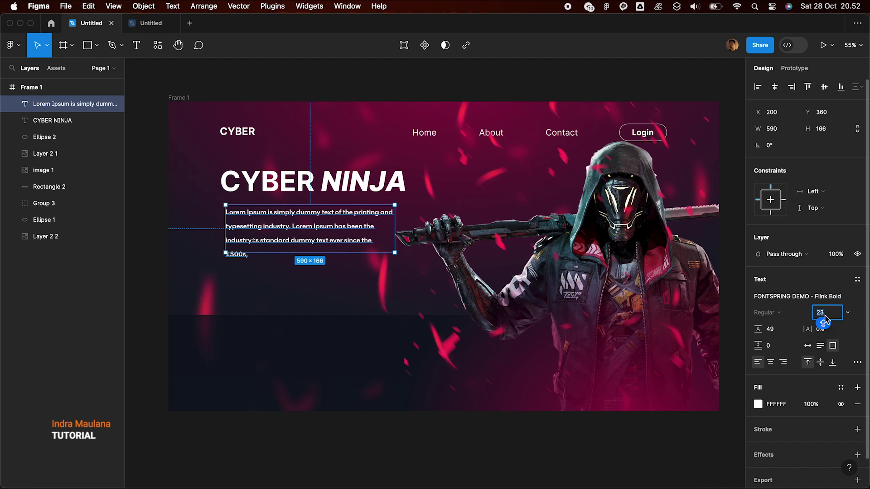
{"action": "key", "text": "Up"}
{"action": "key", "text": "Up"}
{"action": "key", "text": "Up"}
{"action": "key", "text": "Down"}
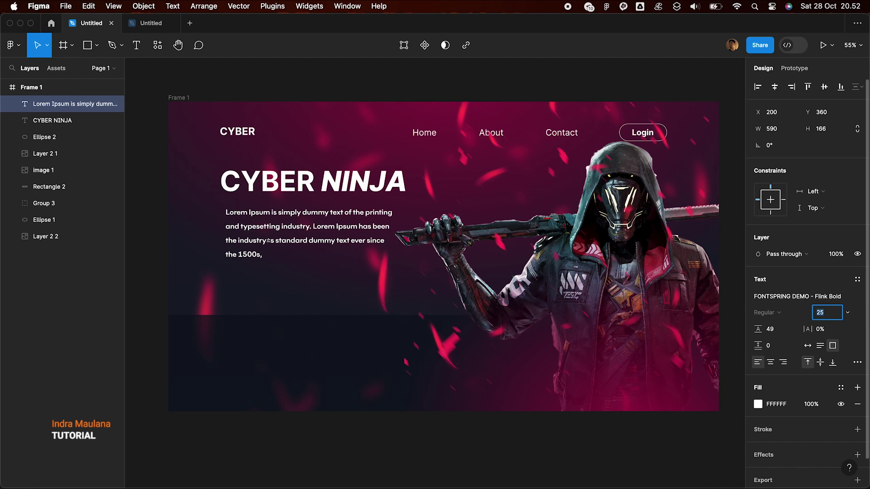
{"action": "left_click", "coordinate": [352, 103]}
{"action": "left_click", "coordinate": [335, 91]}
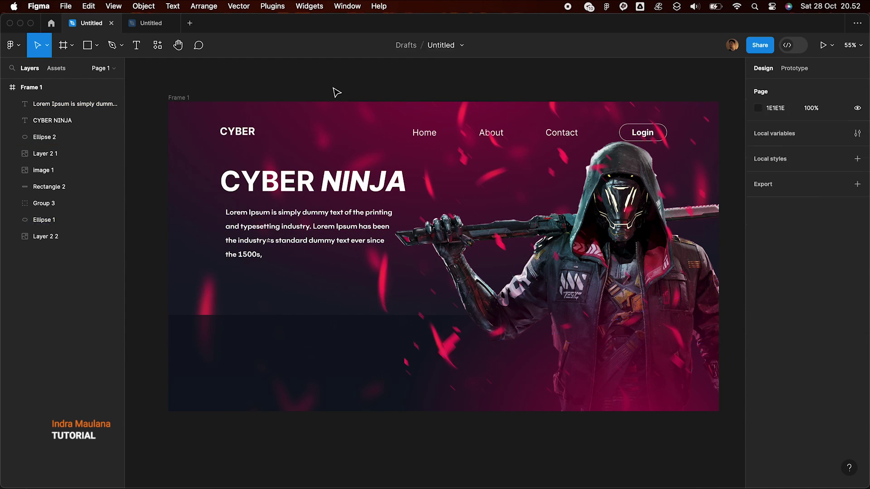
Step: Lock the Ellipse 1, Layer 2 2 and Group 3 layers against edits
{"action": "left_click", "coordinate": [177, 167]}
{"action": "left_click", "coordinate": [105, 221]}
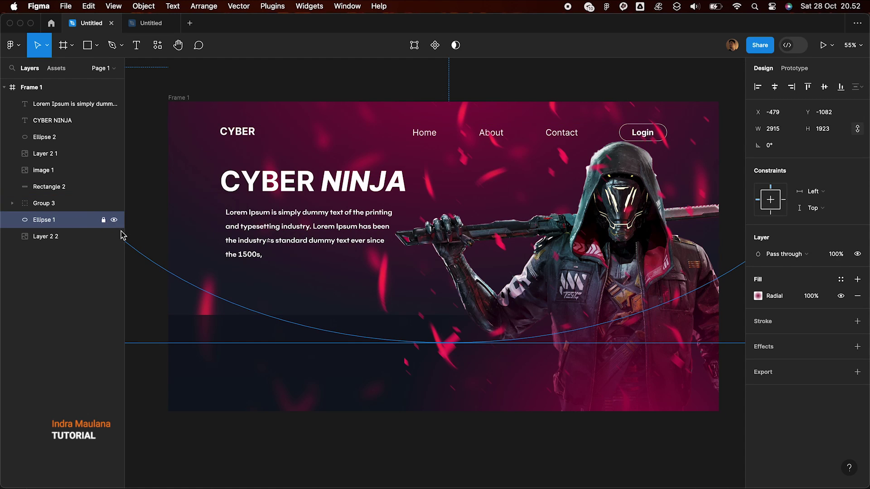
{"action": "left_click", "coordinate": [94, 238]}
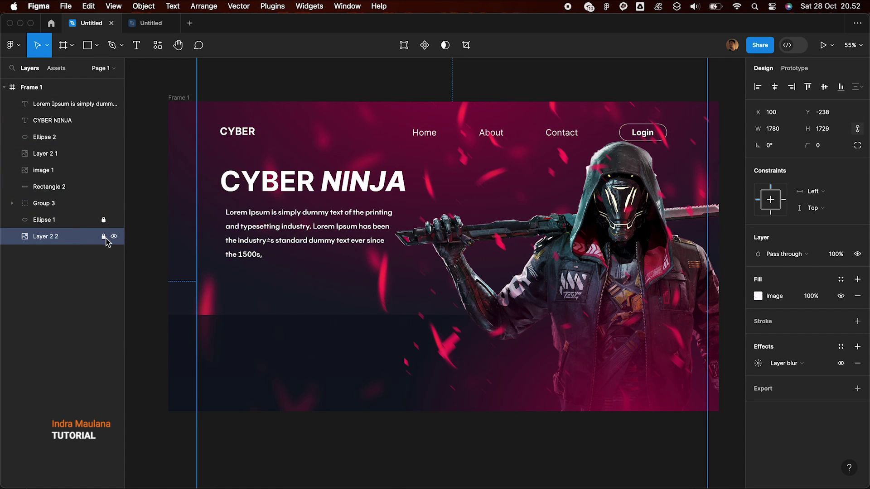
{"action": "left_click", "coordinate": [104, 235]}
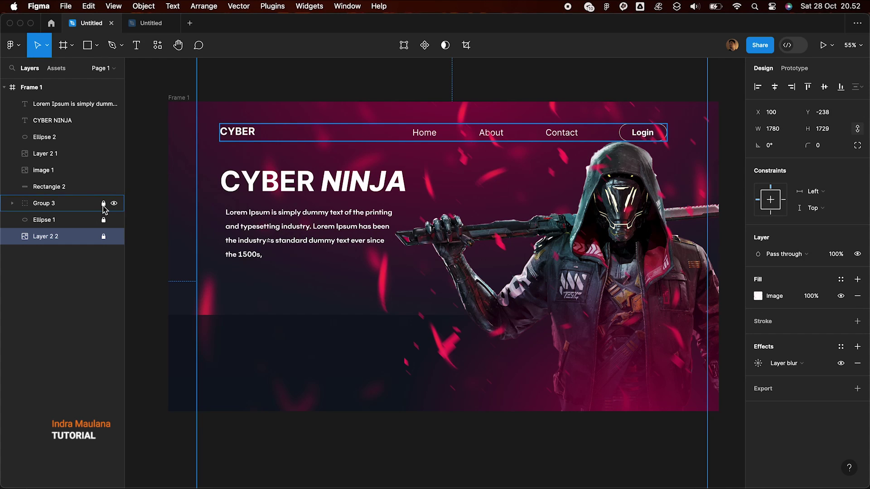
{"action": "left_click", "coordinate": [315, 285]}
{"action": "scroll", "coordinate": [232, 239], "scroll_direction": "up", "scroll_amount": 2}
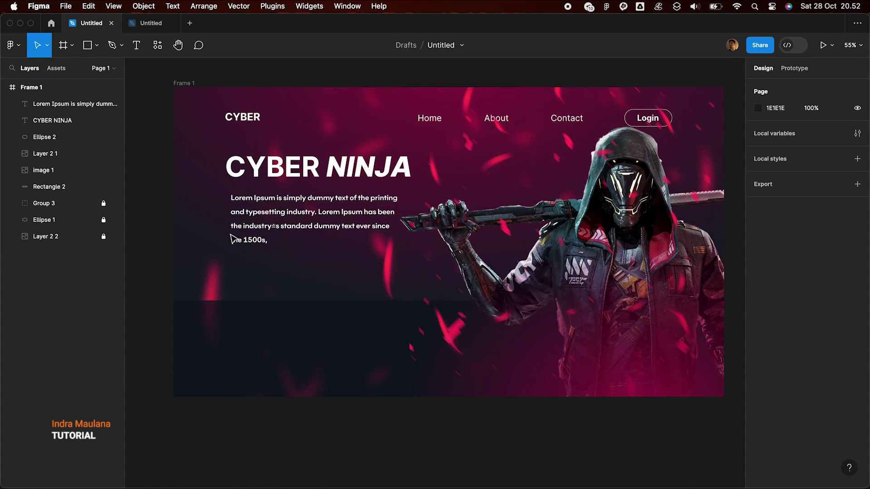
{"action": "scroll", "coordinate": [231, 239], "scroll_direction": "up", "scroll_amount": 2}
{"action": "scroll", "coordinate": [232, 239], "scroll_direction": "up", "scroll_amount": 3}
{"action": "scroll", "coordinate": [233, 239], "scroll_direction": "up", "scroll_amount": 2}
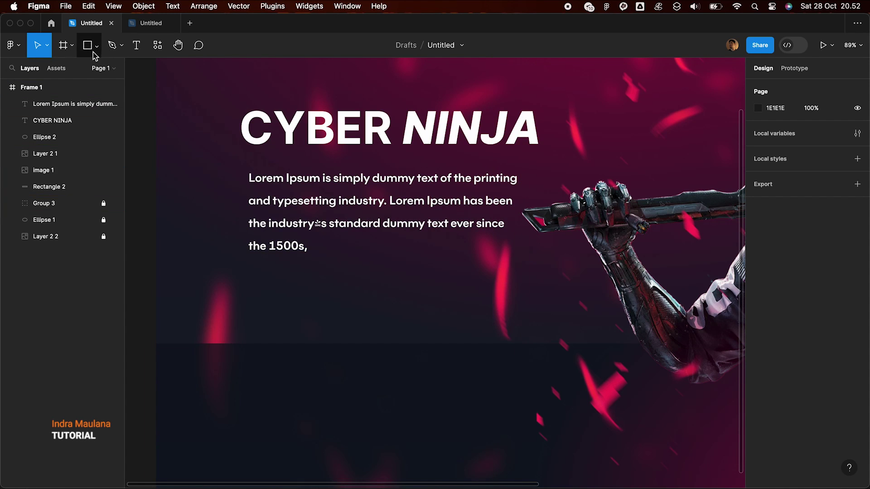
Step: Add a WATCH text label below the Lorem Ipsum paragraph
{"action": "left_click", "coordinate": [136, 51]}
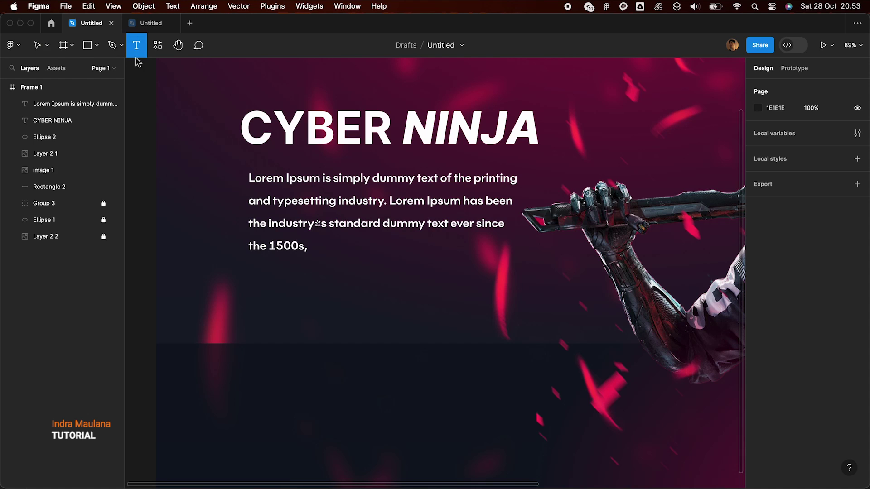
{"action": "left_click", "coordinate": [262, 292]}
{"action": "type", "text": "WATCH"}
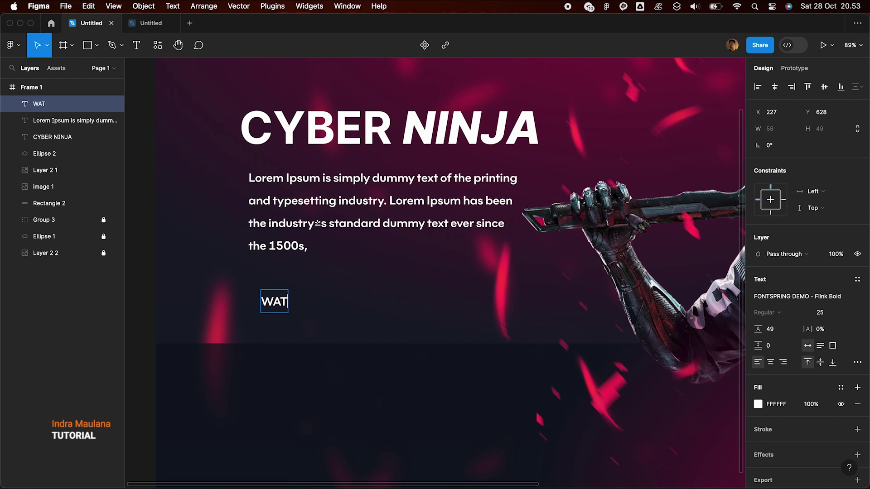
{"action": "left_click", "coordinate": [342, 235]}
{"action": "left_click", "coordinate": [291, 310]}
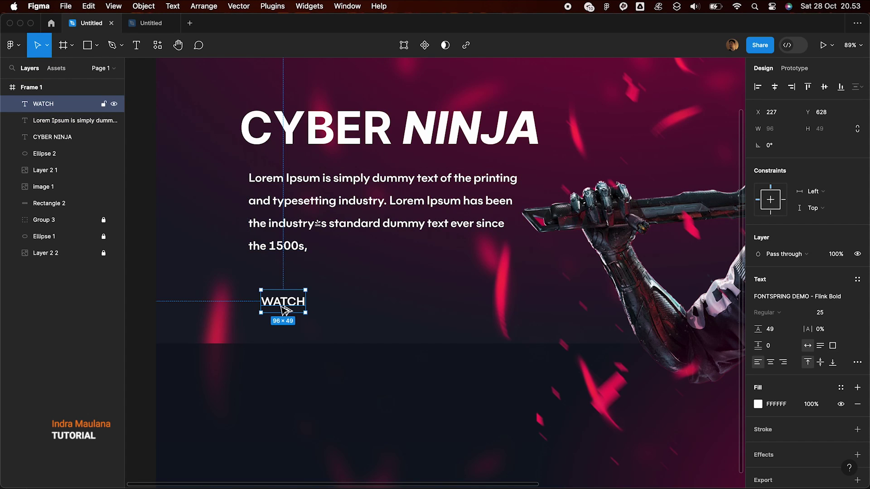
Step: Duplicate WATCH to the right as SIGN UP and align WATCH with the paragraph's left edge
{"action": "left_click_drag", "start_coordinate": [286, 309], "coordinate": [386, 310]}
{"action": "double_click", "coordinate": [382, 308]}
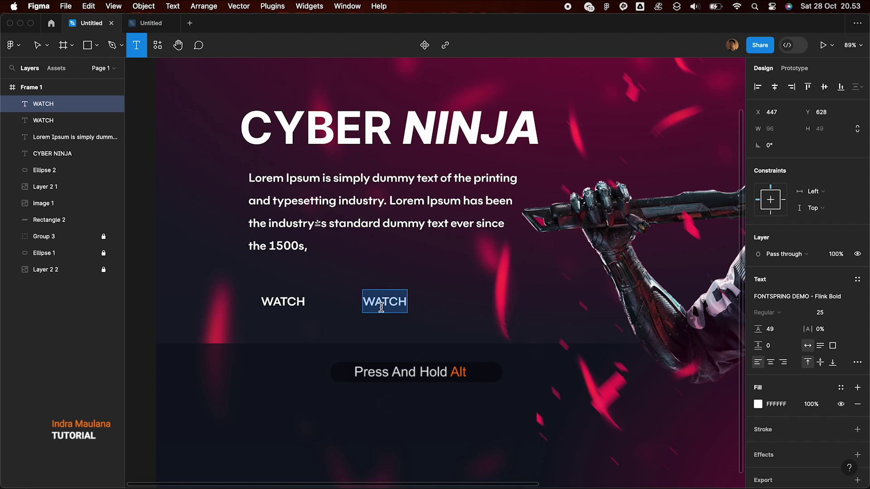
{"action": "type", "text": "SI"}
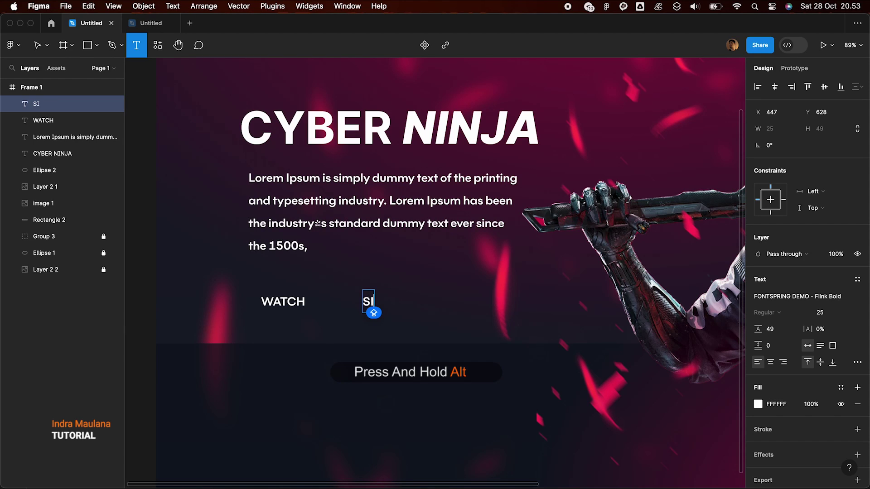
{"action": "type", "text": "GN"}
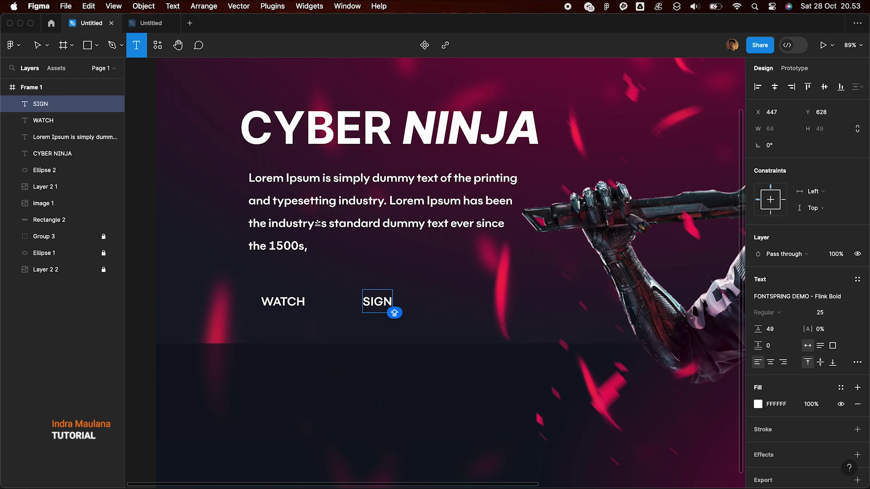
{"action": "type", "text": " UP"}
{"action": "left_click", "coordinate": [37, 45]}
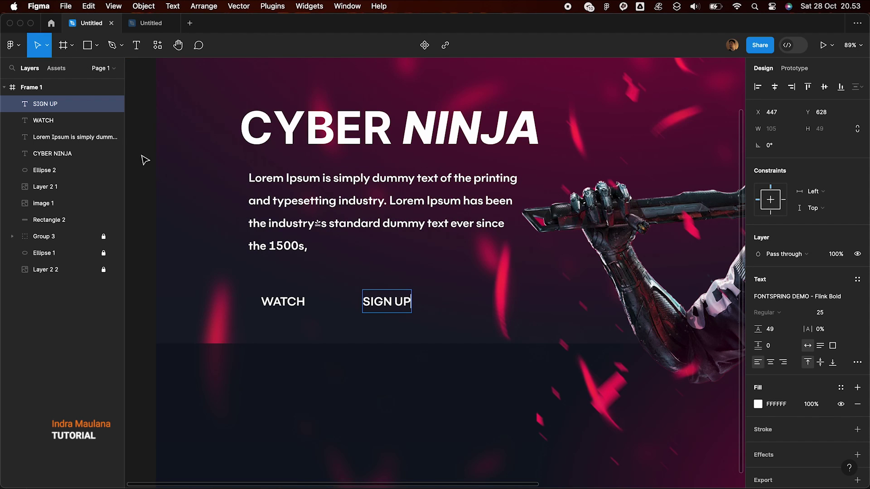
{"action": "key", "text": "Escape"}
{"action": "left_click_drag", "start_coordinate": [284, 302], "coordinate": [278, 305]}
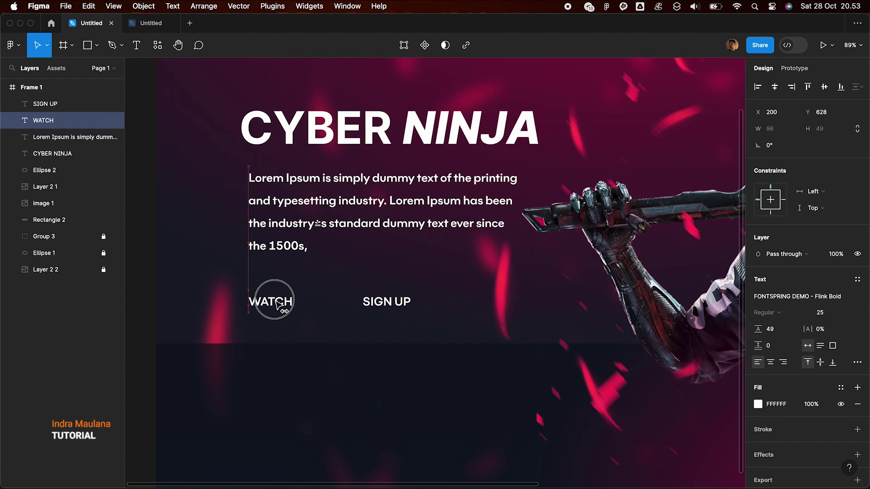
{"action": "left_click", "coordinate": [218, 261]}
Step: Draw a pill rectangle with corner radius 85, no fill and a white outline
{"action": "left_click", "coordinate": [87, 45]}
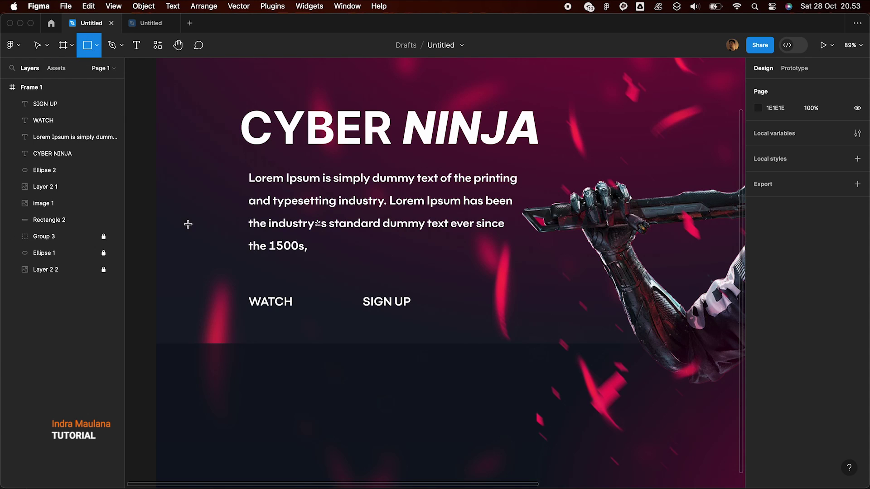
{"action": "mouse_move", "coordinate": [188, 224]}
{"action": "left_mouse_down"}
{"action": "mouse_move", "coordinate": [279, 257]}
{"action": "mouse_move", "coordinate": [289, 307]}
{"action": "left_mouse_up"}
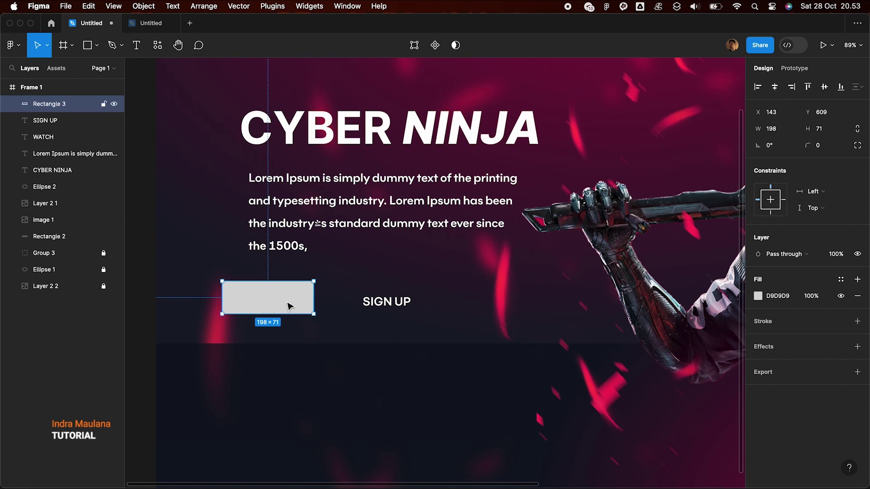
{"action": "left_click_drag", "start_coordinate": [810, 146], "coordinate": [809, 145]}
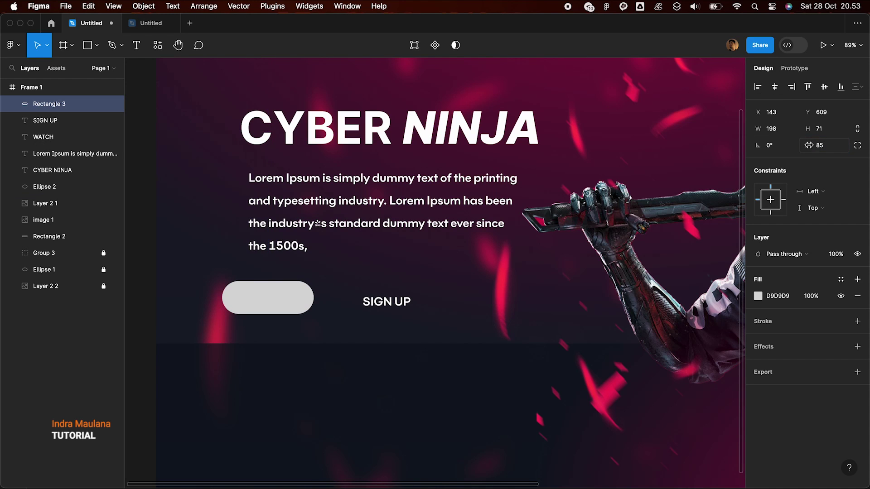
{"action": "left_click", "coordinate": [857, 296]}
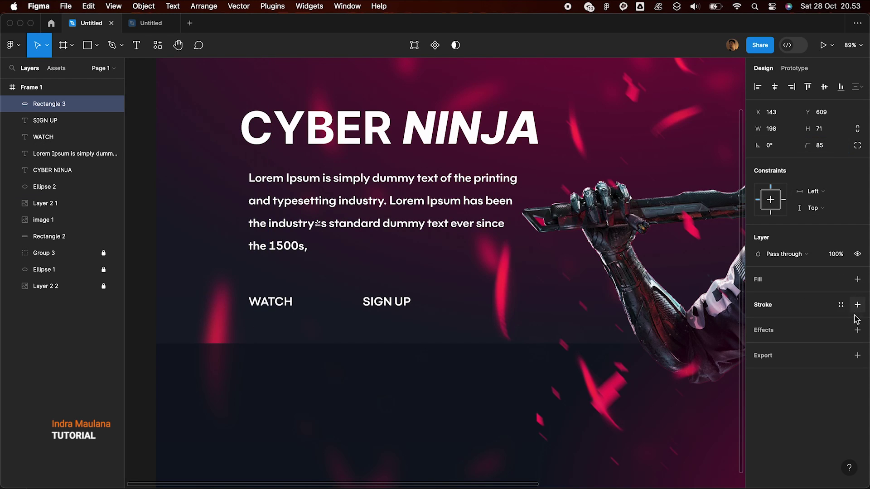
{"action": "left_click", "coordinate": [858, 305]}
{"action": "left_click", "coordinate": [758, 321]}
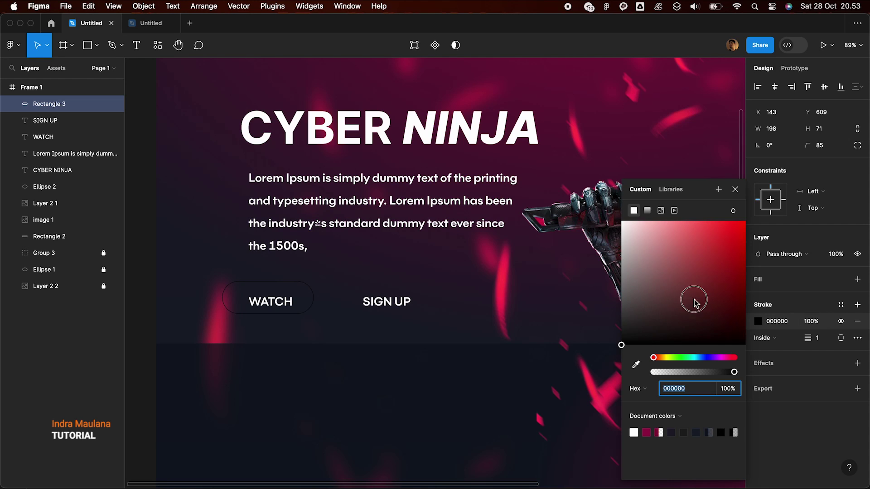
{"action": "left_click", "coordinate": [735, 189]}
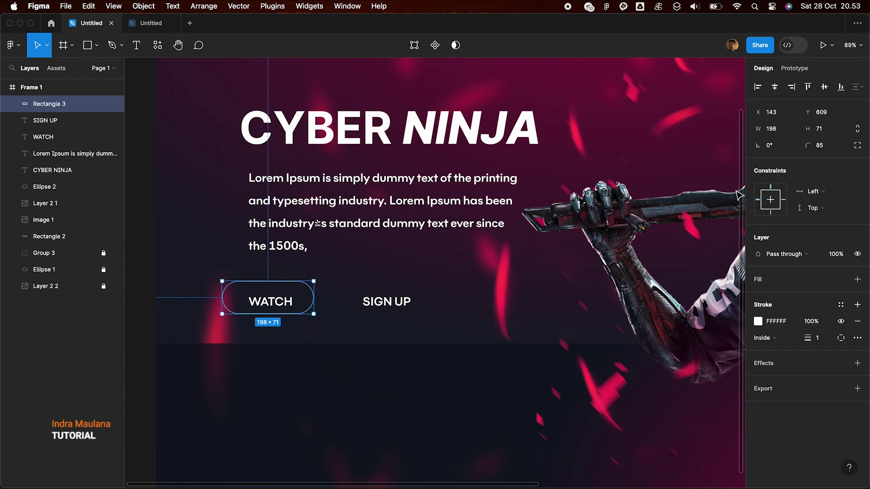
Step: Centre WATCH inside the outline and move SIGN UP further right
{"action": "left_click", "coordinate": [277, 312], "text": "shift"}
{"action": "left_click", "coordinate": [774, 87]}
{"action": "left_click", "coordinate": [824, 86]}
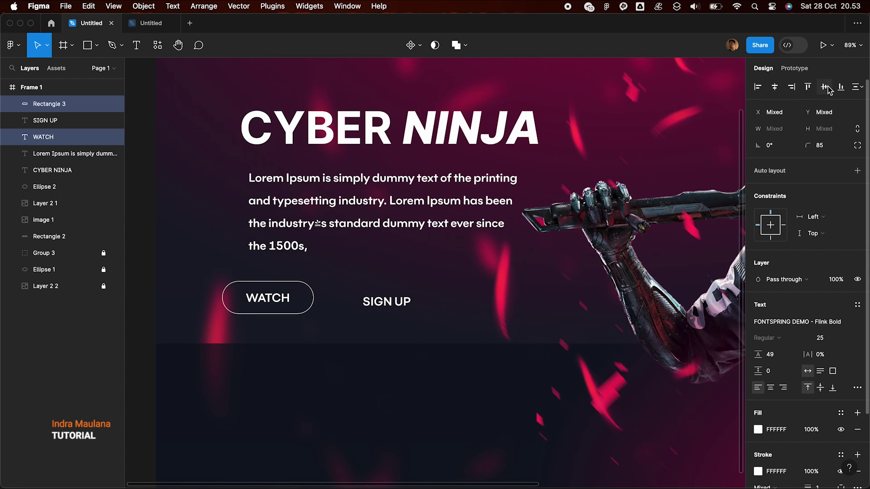
{"action": "left_click_drag", "start_coordinate": [283, 301], "coordinate": [309, 301]}
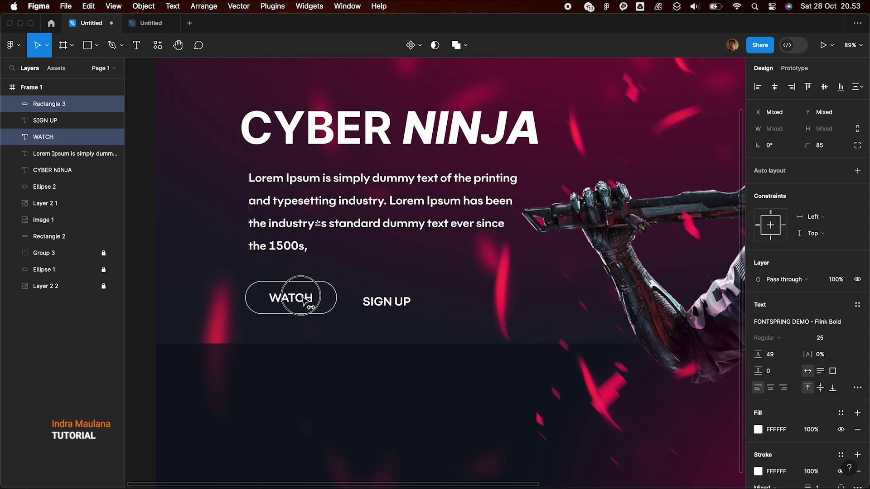
{"action": "left_click", "coordinate": [384, 302]}
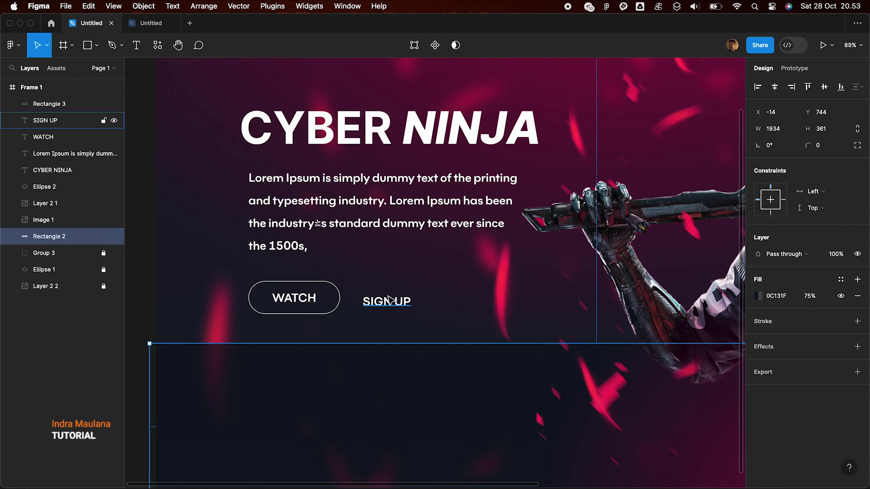
{"action": "left_click", "coordinate": [200, 286]}
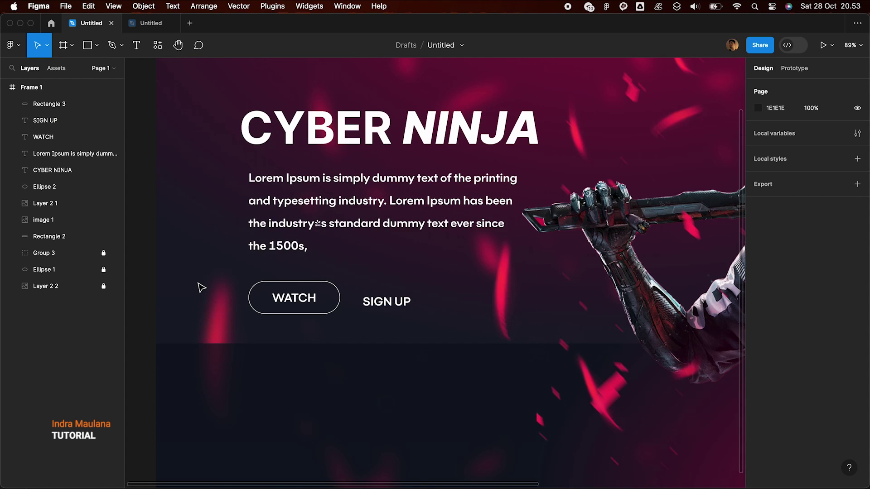
{"action": "scroll", "coordinate": [200, 287], "scroll_direction": "down", "scroll_amount": 3}
{"action": "scroll", "coordinate": [205, 297], "scroll_direction": "up", "scroll_amount": 3}
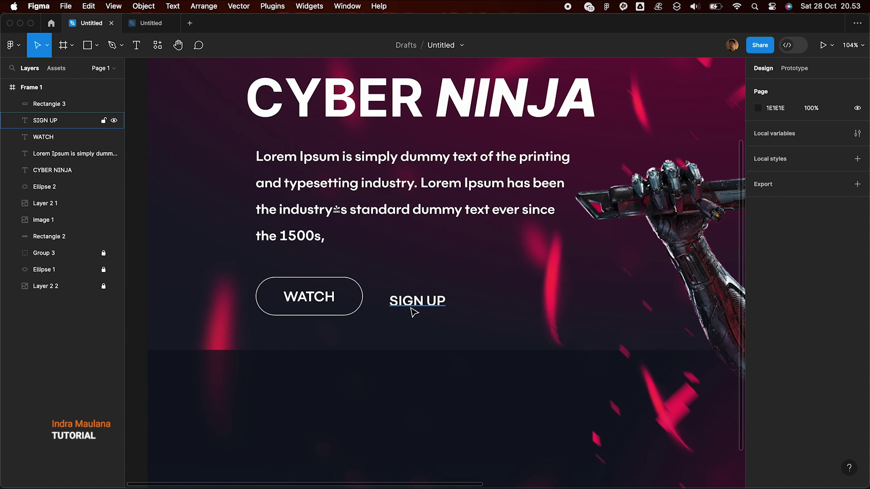
{"action": "left_click_drag", "start_coordinate": [413, 311], "coordinate": [455, 311]}
Step: Shorten the WATCH pill to 198×59 with a 2-weight stroke and duplicate it onto SIGN UP
{"action": "left_click", "coordinate": [363, 303]}
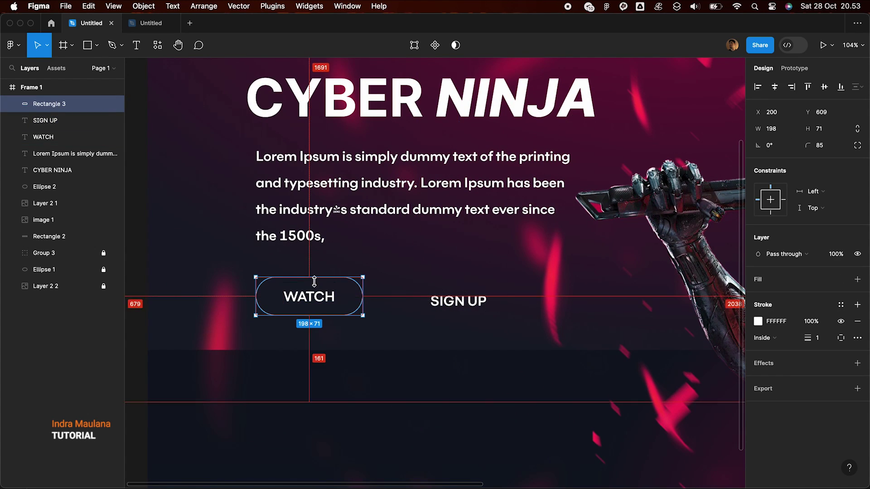
{"action": "left_click_drag", "start_coordinate": [310, 278], "coordinate": [310, 284]}
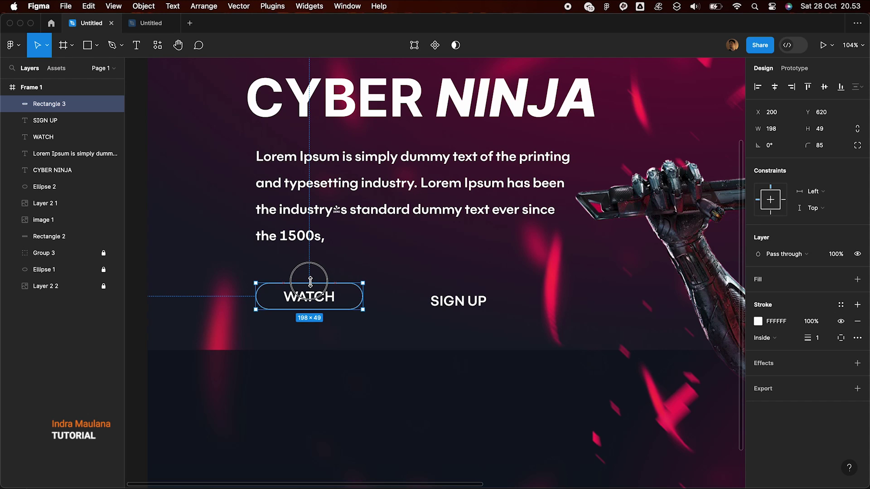
{"action": "left_click", "coordinate": [189, 274]}
{"action": "scroll", "coordinate": [192, 278], "scroll_direction": "down", "scroll_amount": 3, "text": "ctrl"}
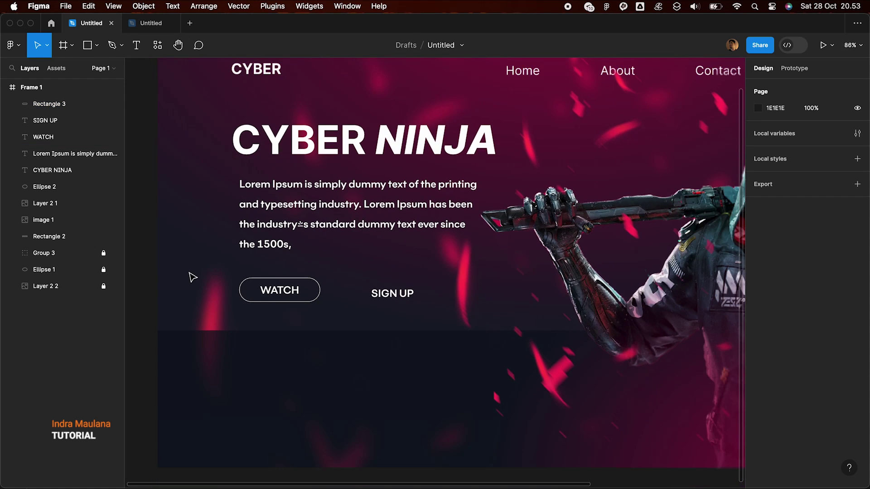
{"action": "left_click", "coordinate": [311, 279]}
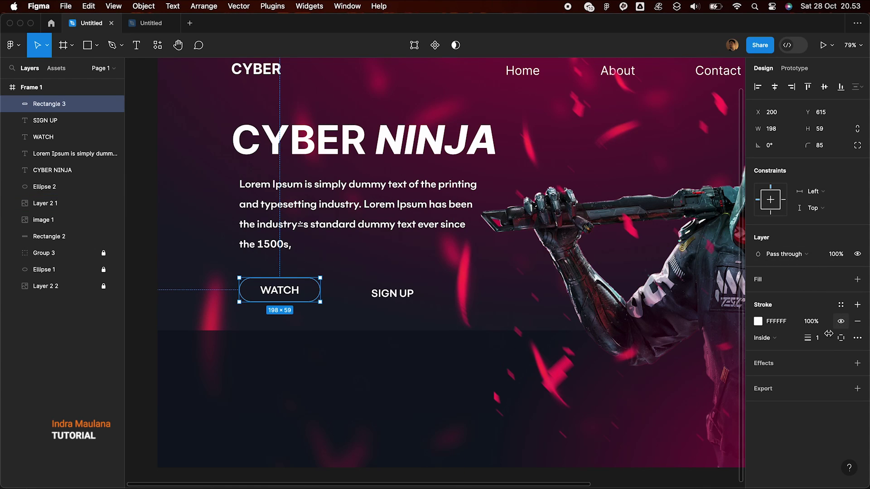
{"action": "left_click", "coordinate": [820, 342]}
{"action": "left_click", "coordinate": [356, 291]}
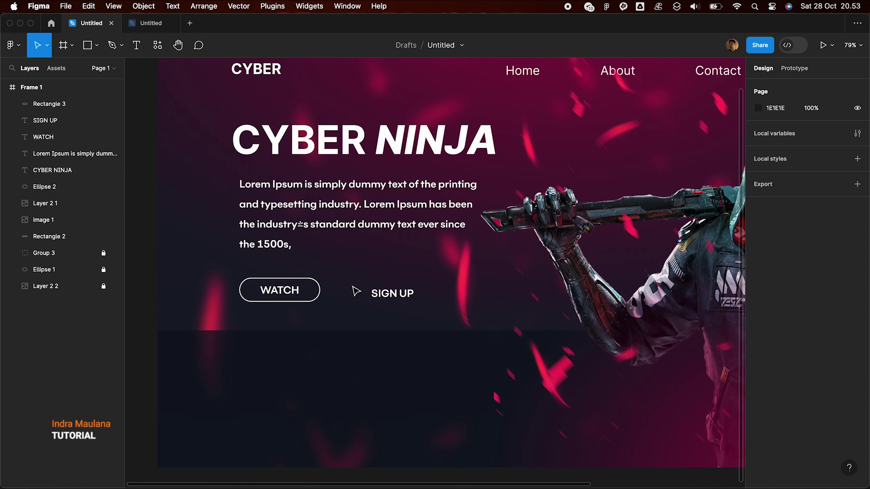
{"action": "left_click_drag", "start_coordinate": [320, 291], "coordinate": [435, 289]}
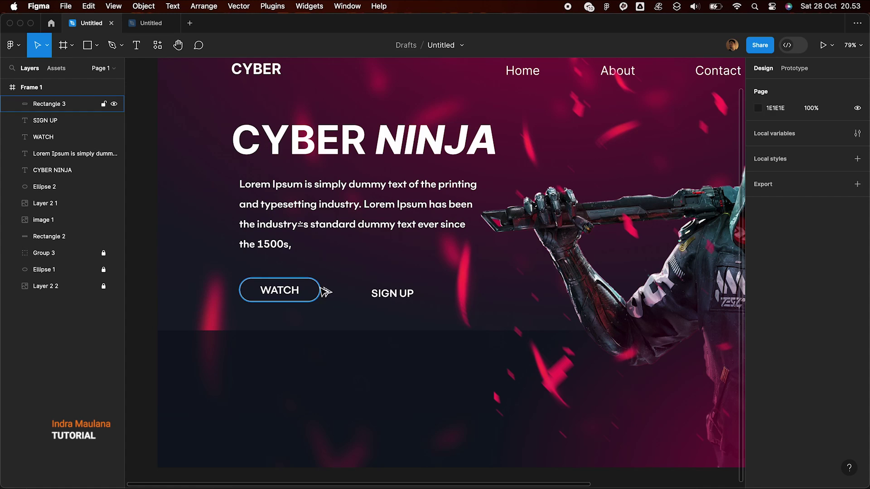
Step: Centre SIGN UP in its copied pill outline and move the pair level with WATCH
{"action": "left_click", "coordinate": [406, 293], "text": "shift"}
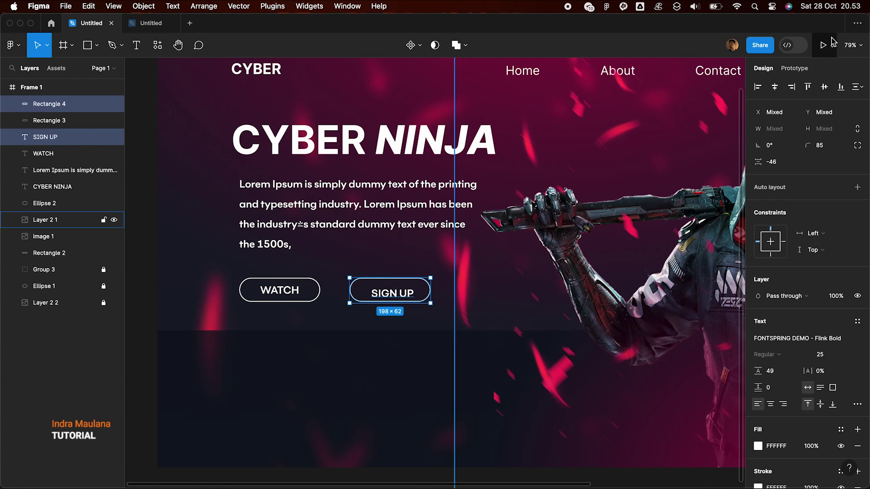
{"action": "left_click", "coordinate": [774, 88]}
{"action": "left_click", "coordinate": [824, 86]}
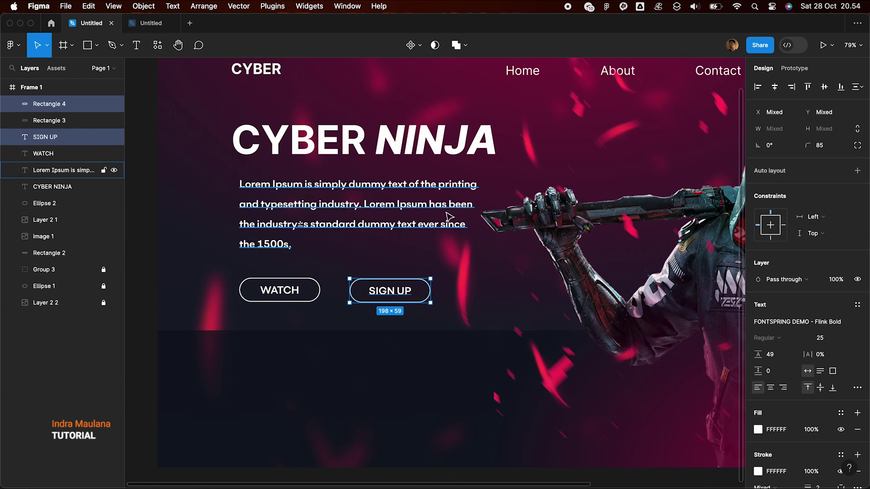
{"action": "key", "text": "Escape"}
{"action": "scroll", "coordinate": [305, 334], "scroll_direction": "down", "scroll_amount": 5}
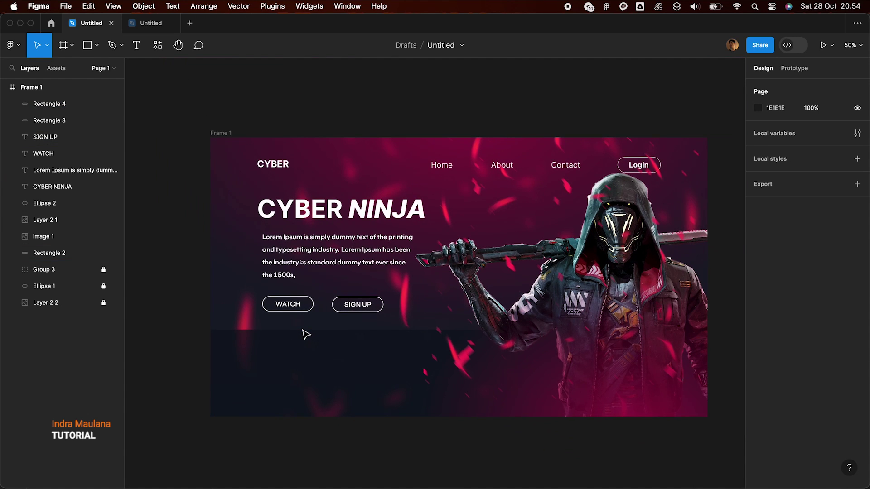
{"action": "scroll", "coordinate": [345, 314], "scroll_direction": "up", "scroll_amount": 5}
{"action": "left_click", "coordinate": [355, 304]}
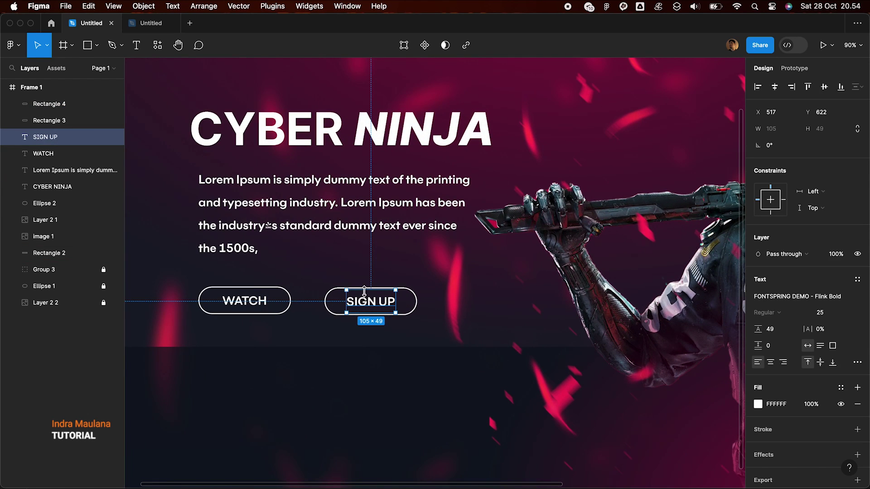
{"action": "left_click", "coordinate": [408, 291], "text": "shift"}
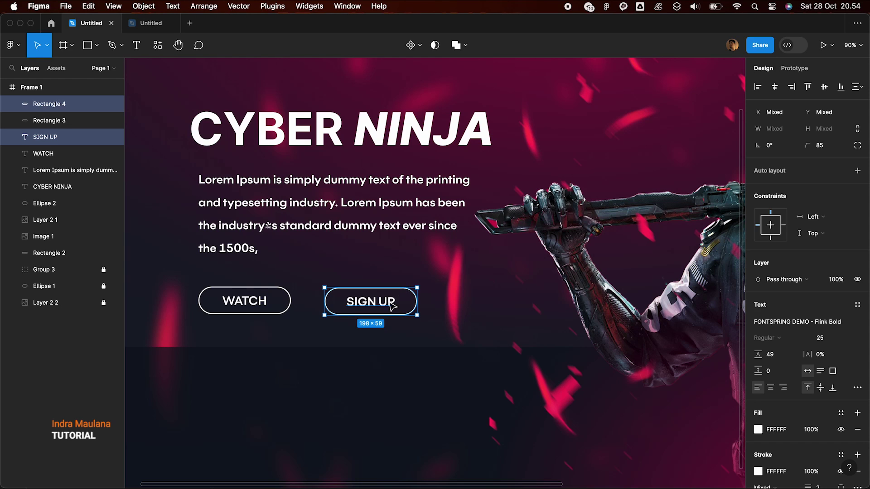
{"action": "left_click_drag", "start_coordinate": [393, 307], "coordinate": [388, 309]}
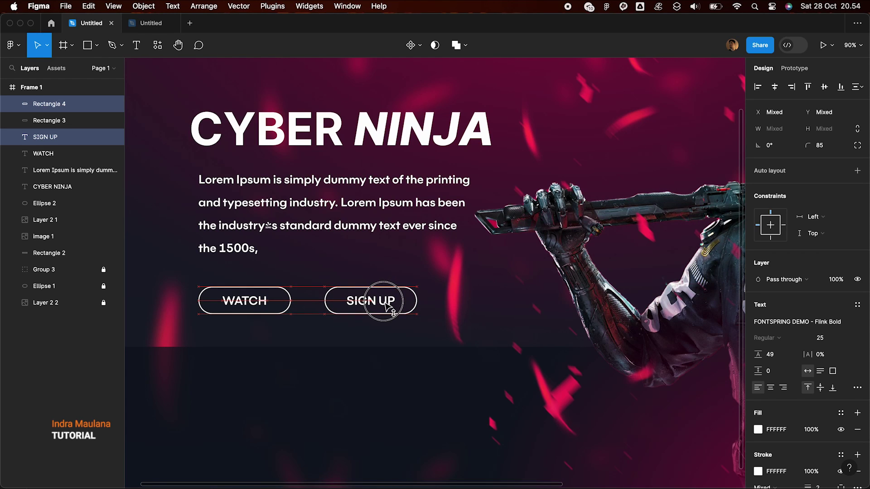
{"action": "left_click", "coordinate": [388, 343]}
{"action": "left_click", "coordinate": [409, 306]}
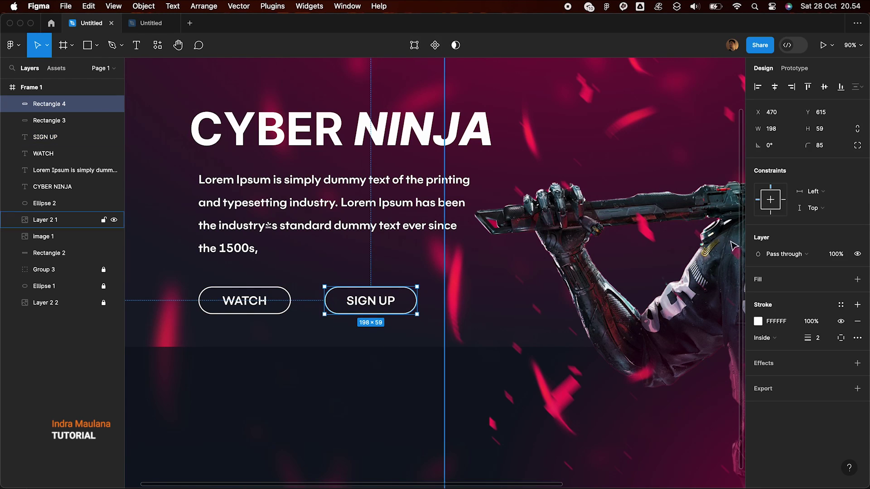
Step: Turn the SIGN UP pill into a solid crimson fill with no outline, behind the text
{"action": "left_click", "coordinate": [857, 321]}
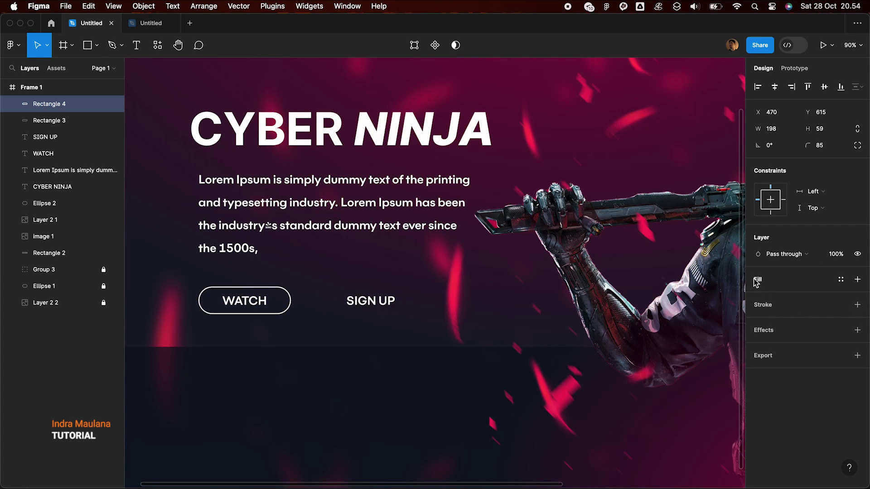
{"action": "left_click", "coordinate": [858, 279]}
{"action": "left_click", "coordinate": [758, 296]}
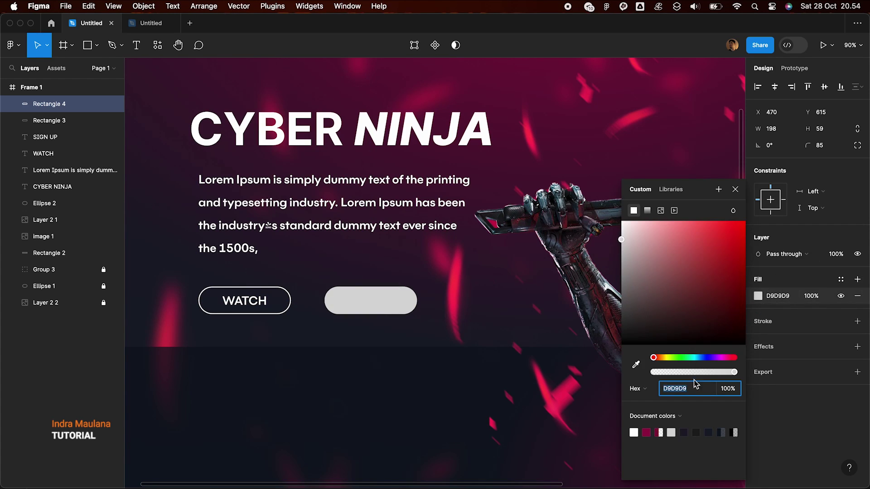
{"action": "left_click", "coordinate": [646, 433]}
{"action": "left_click", "coordinate": [735, 189]}
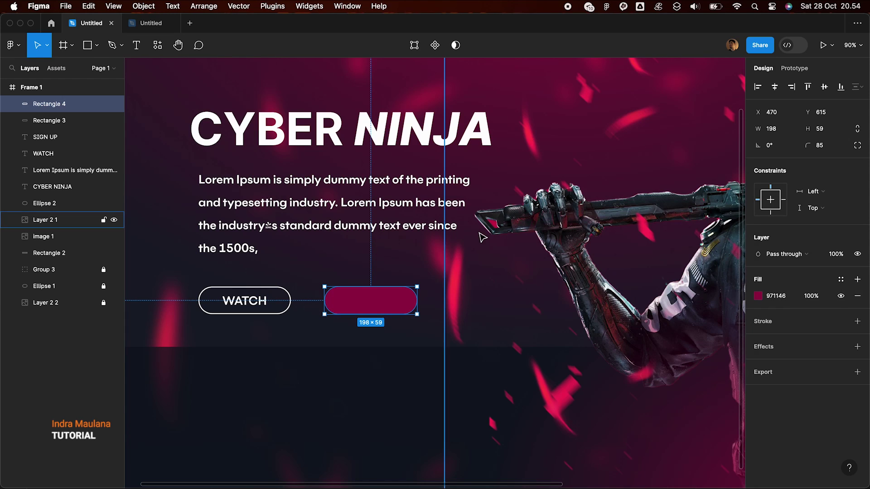
{"action": "key", "text": "super+bracketleft"}
{"action": "key", "text": "super+bracketleft"}
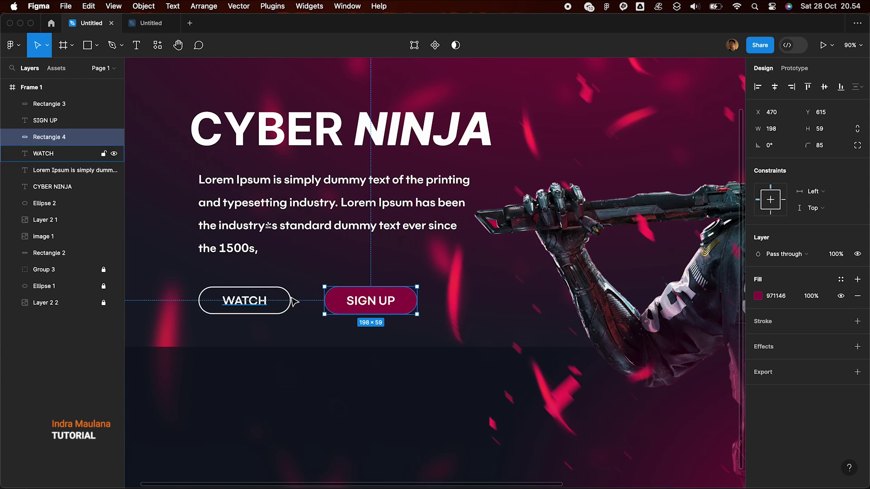
Step: Group SIGN UP with its crimson pill and WATCH with its outline
{"action": "left_click", "coordinate": [362, 308], "text": "shift"}
{"action": "right_click", "coordinate": [362, 308]}
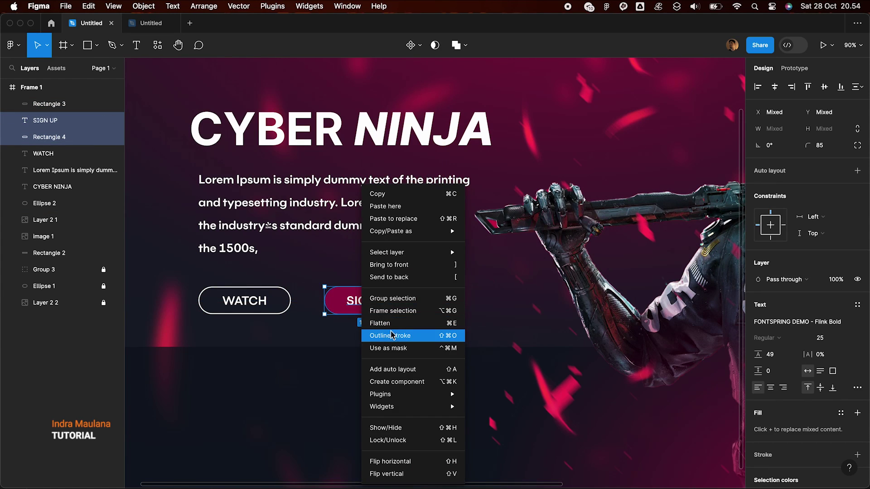
{"action": "left_click", "coordinate": [390, 293]}
{"action": "left_click", "coordinate": [260, 304]}
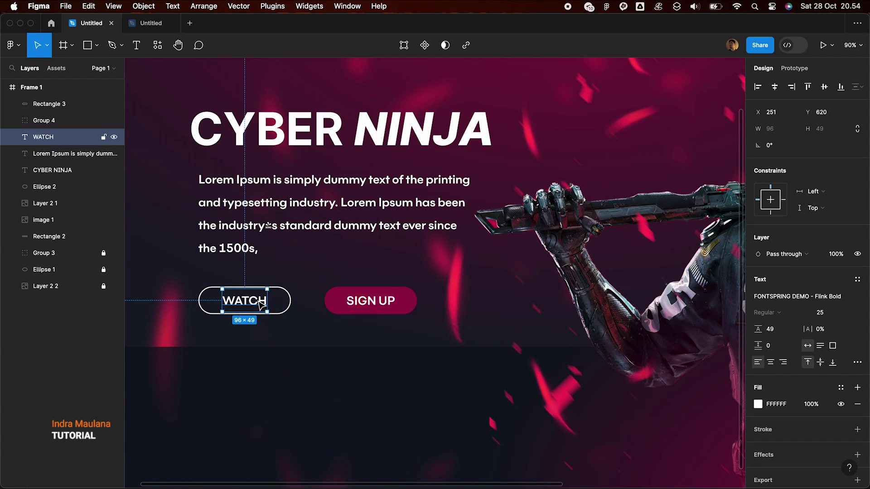
{"action": "left_click", "coordinate": [289, 295], "text": "shift"}
{"action": "right_click", "coordinate": [286, 292]}
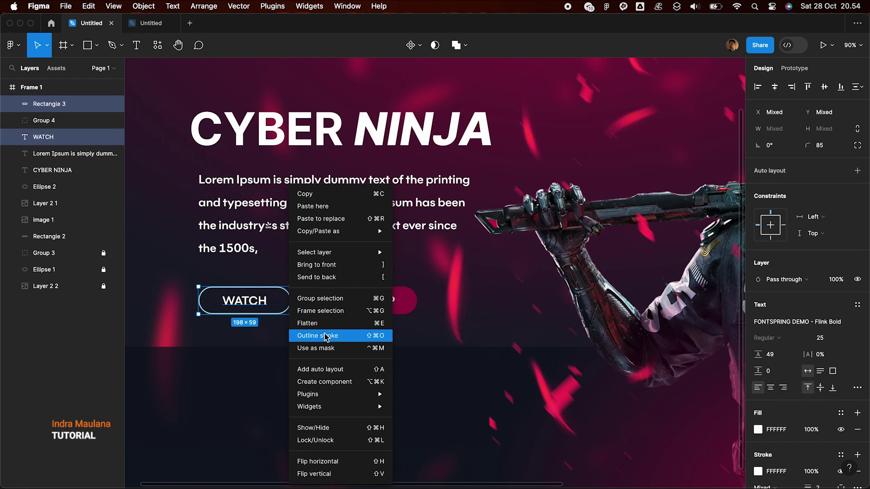
{"action": "left_click", "coordinate": [322, 299]}
Step: Move the SIGN UP button left, closer to WATCH, and fit the frame in view
{"action": "key", "text": "shift+1"}
{"action": "left_click", "coordinate": [187, 341]}
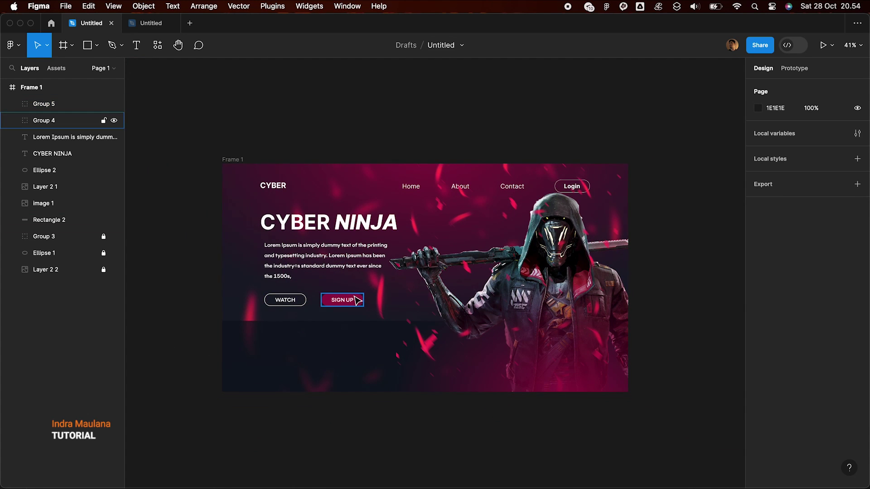
{"action": "left_click_drag", "start_coordinate": [355, 301], "coordinate": [275, 318]}
{"action": "left_click", "coordinate": [180, 314]}
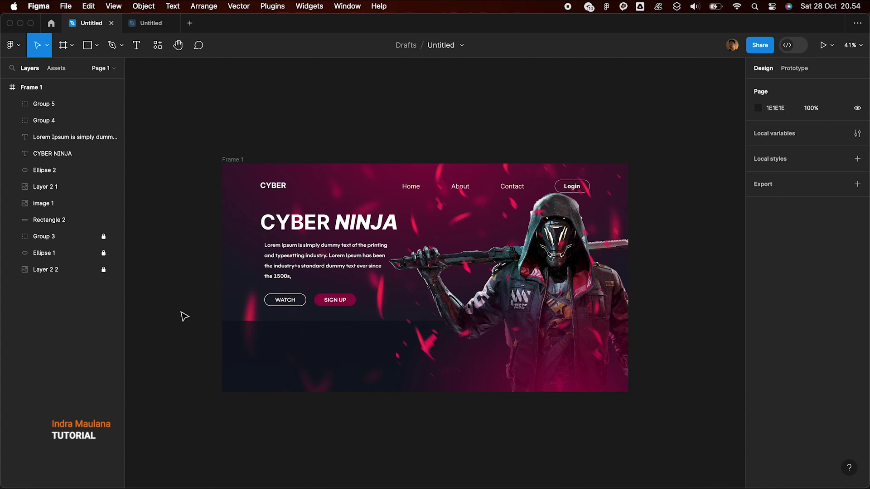
{"action": "key", "text": "shift+1"}
{"action": "scroll", "coordinate": [183, 316], "scroll_direction": "down", "scroll_amount": 2}
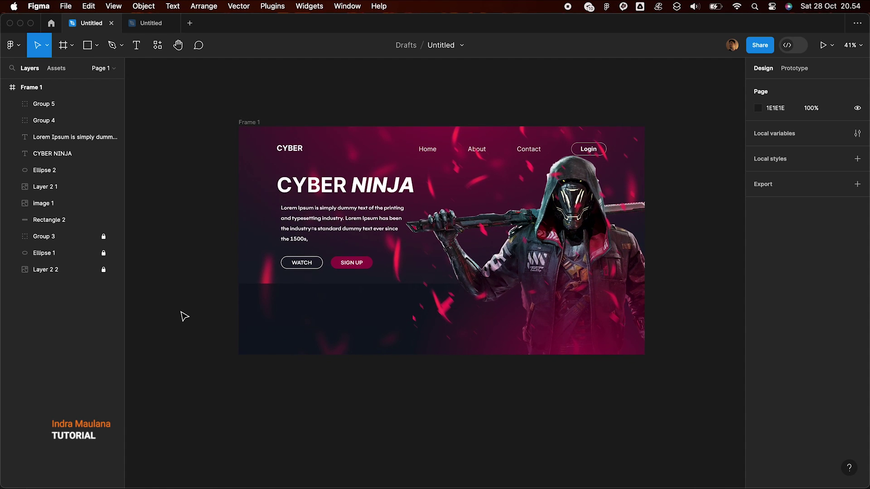
{"action": "scroll", "coordinate": [190, 316], "scroll_direction": "up", "scroll_amount": 1}
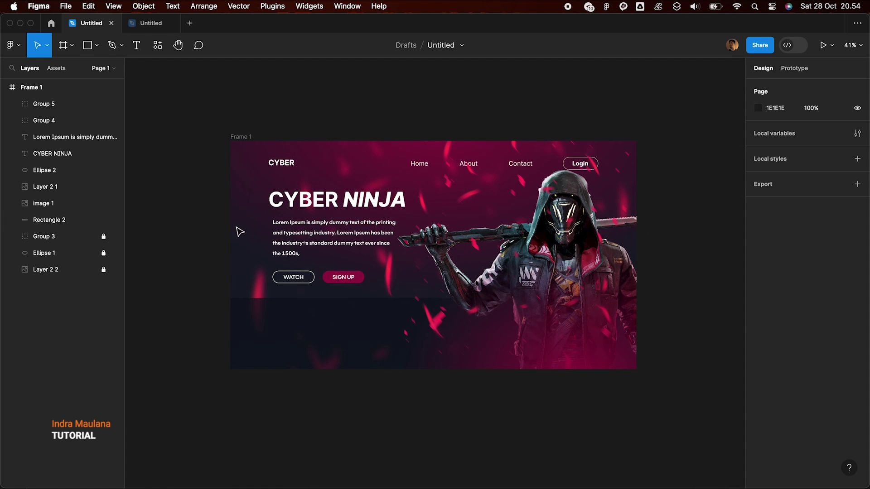
{"action": "scroll", "coordinate": [240, 232], "scroll_direction": "up", "scroll_amount": 1, "text": "ctrl"}
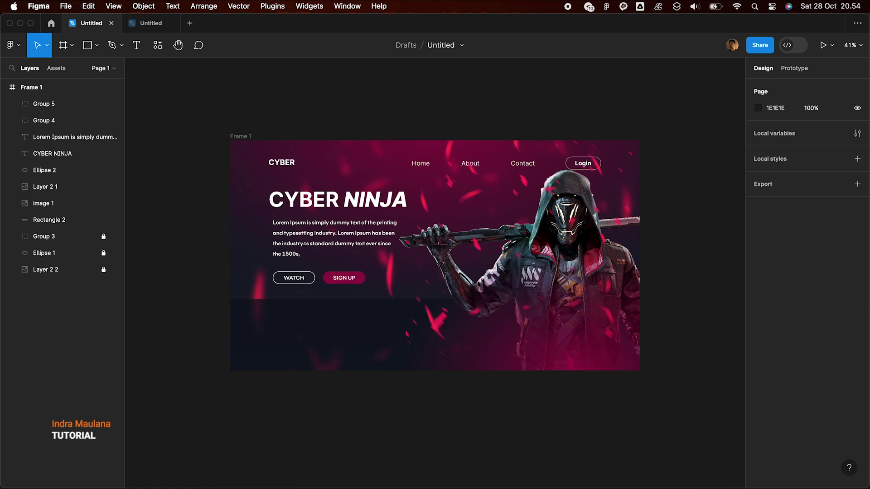
{"action": "right_click", "coordinate": [157, 114]}
{"action": "left_click", "coordinate": [87, 45]}
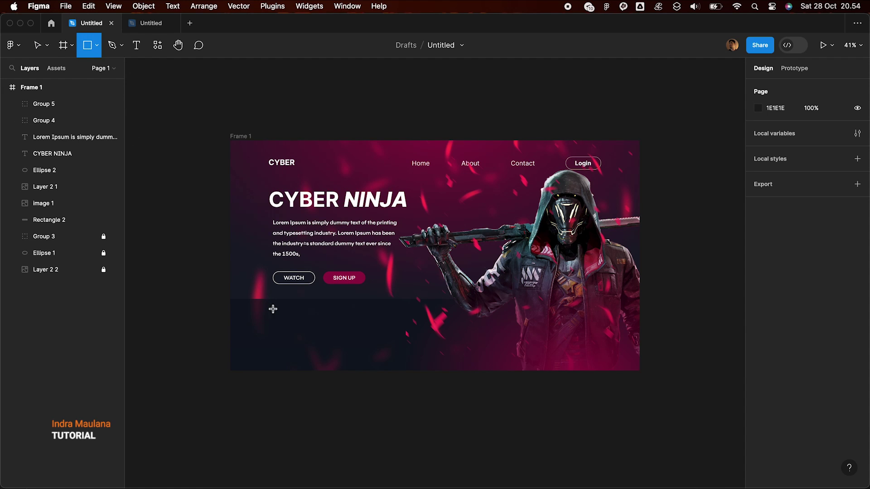
Step: Draw a 363×252 rectangle below the buttons with corner radius 22
{"action": "left_click_drag", "start_coordinate": [273, 313], "coordinate": [361, 365]}
{"action": "scroll", "coordinate": [361, 365], "scroll_direction": "up", "scroll_amount": 5}
{"action": "left_click_drag", "start_coordinate": [292, 326], "coordinate": [293, 314]}
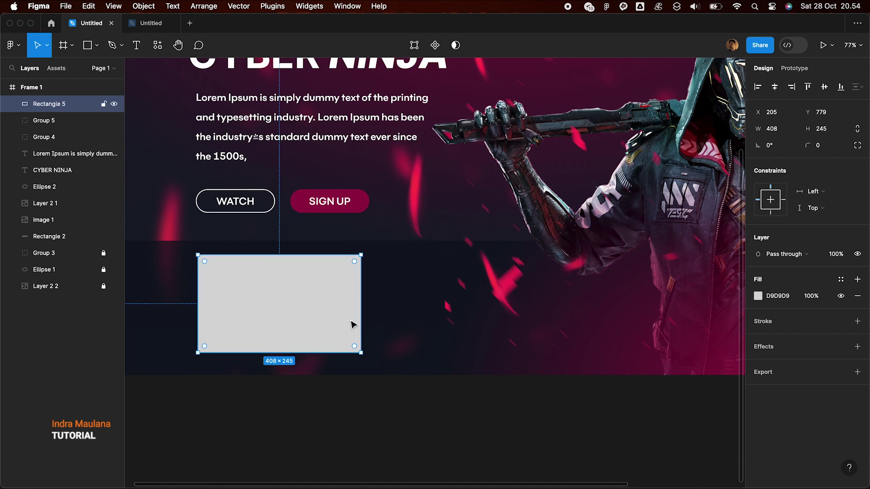
{"action": "left_click_drag", "start_coordinate": [361, 316], "coordinate": [344, 316]}
{"action": "left_click_drag", "start_coordinate": [285, 353], "coordinate": [285, 356]}
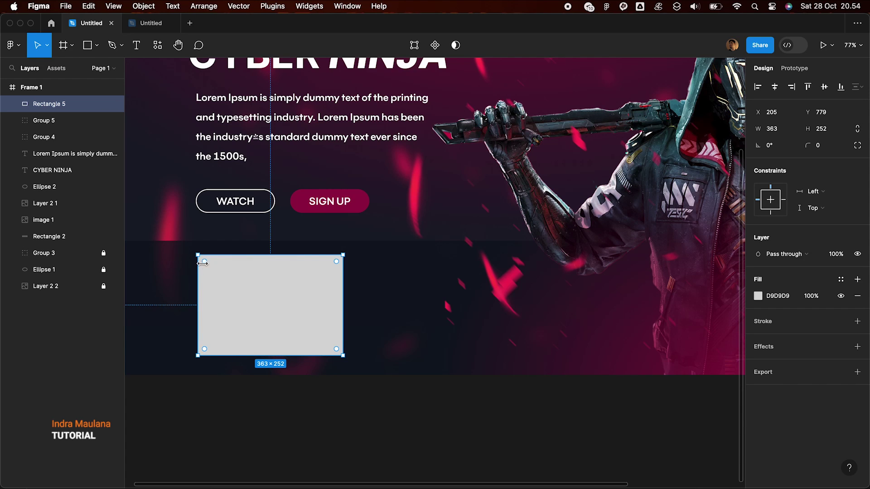
{"action": "left_click_drag", "start_coordinate": [203, 262], "coordinate": [209, 267]}
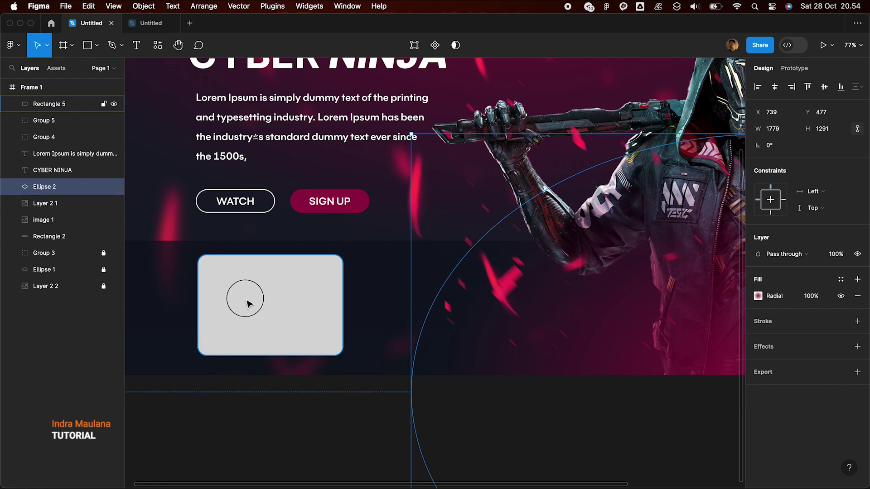
Step: Fill the rectangle dark navy 141C29 at 50% opacity
{"action": "left_click", "coordinate": [758, 297]}
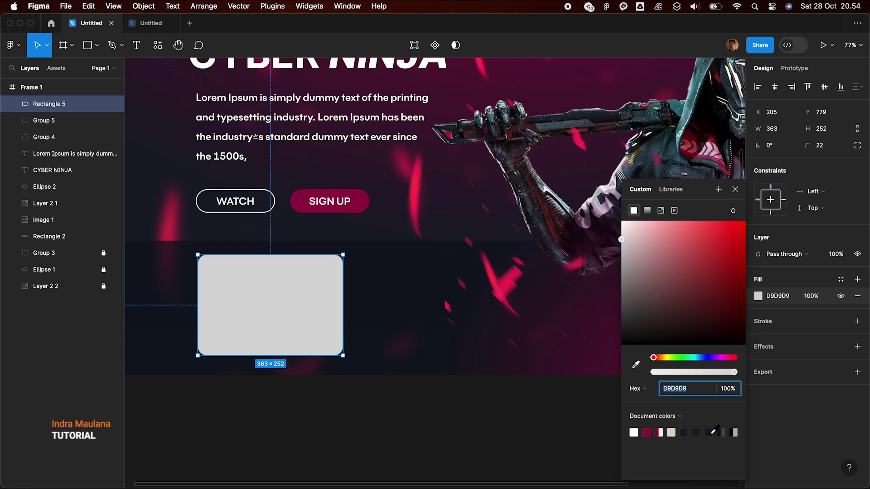
{"action": "left_click", "coordinate": [710, 433]}
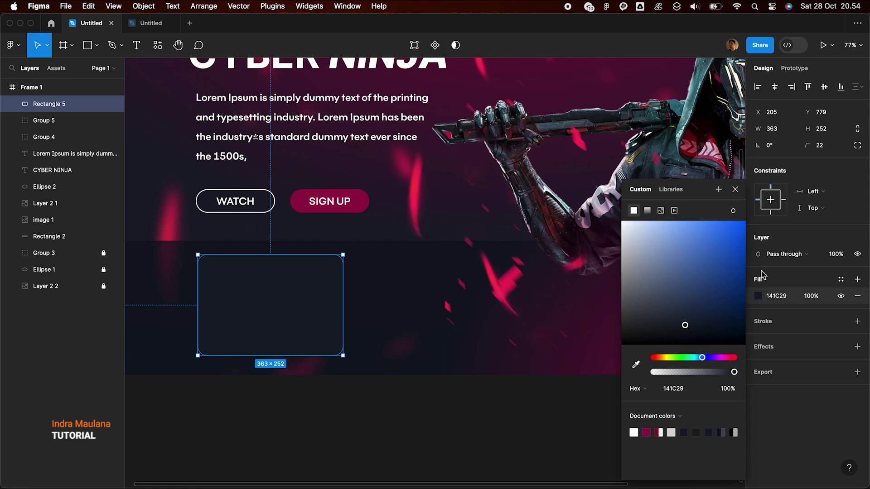
{"action": "left_click", "coordinate": [818, 300]}
{"action": "type", "text": "50"}
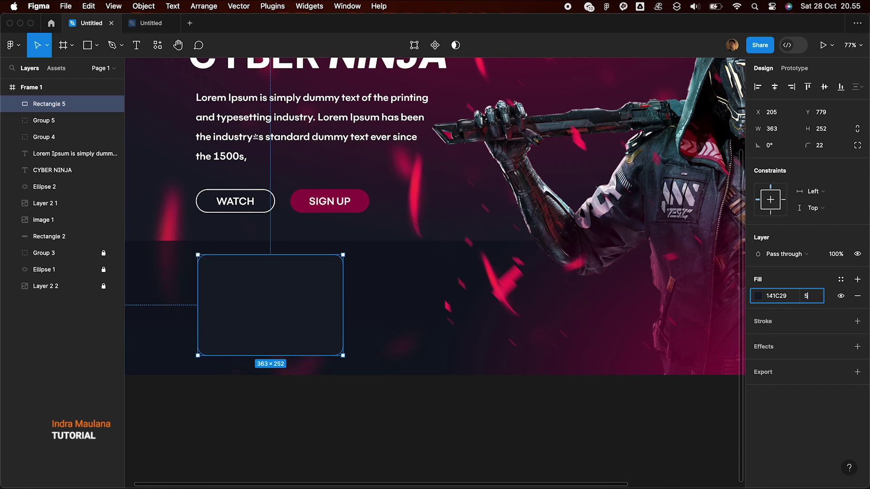
{"action": "key", "text": "Return"}
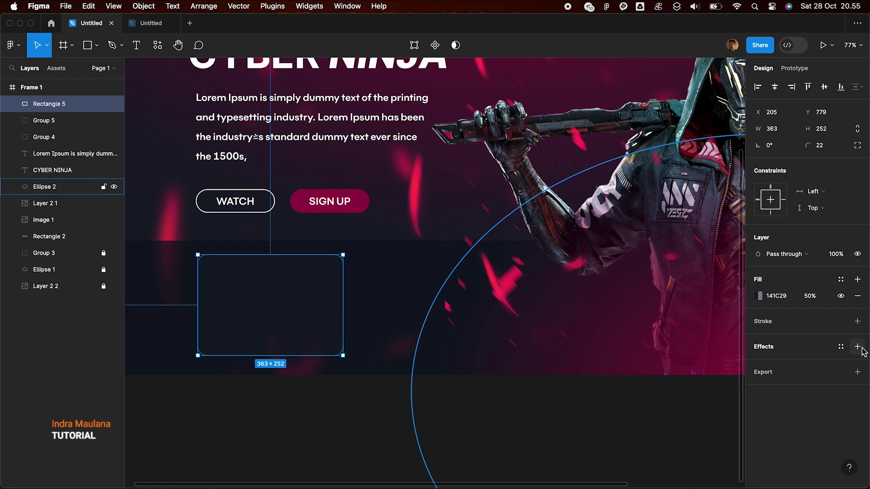
Step: Add a layer blur effect of 17 to the rectangle
{"action": "left_click", "coordinate": [858, 347]}
{"action": "left_click", "coordinate": [821, 363]}
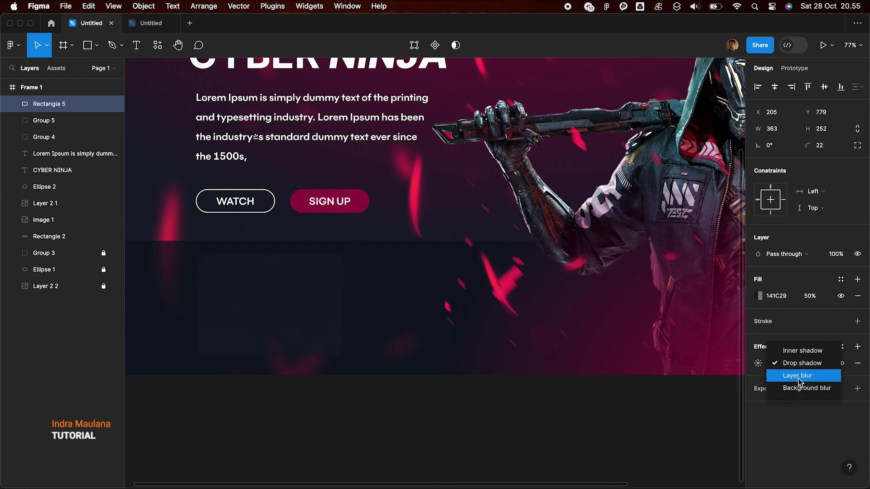
{"action": "left_click", "coordinate": [797, 376]}
{"action": "left_click", "coordinate": [758, 363]}
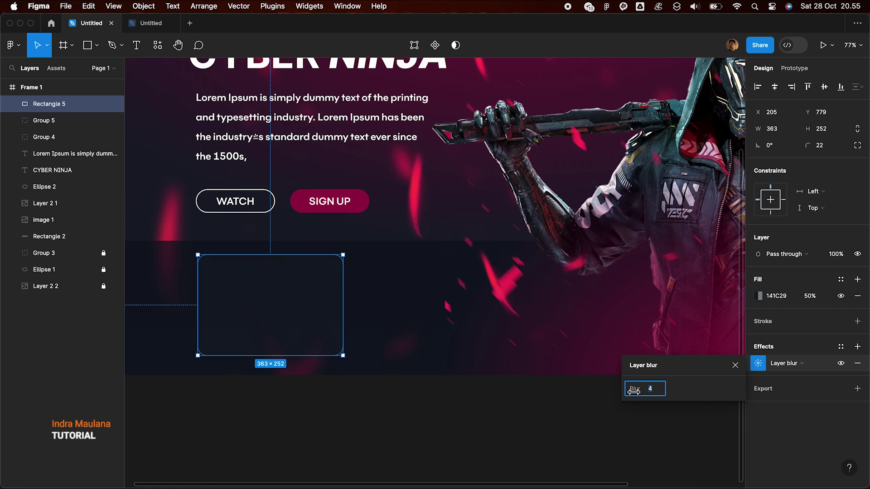
{"action": "left_click_drag", "start_coordinate": [636, 389], "coordinate": [761, 390]}
Step: Add a white FFFFFF outline to the card
{"action": "left_click", "coordinate": [858, 321]}
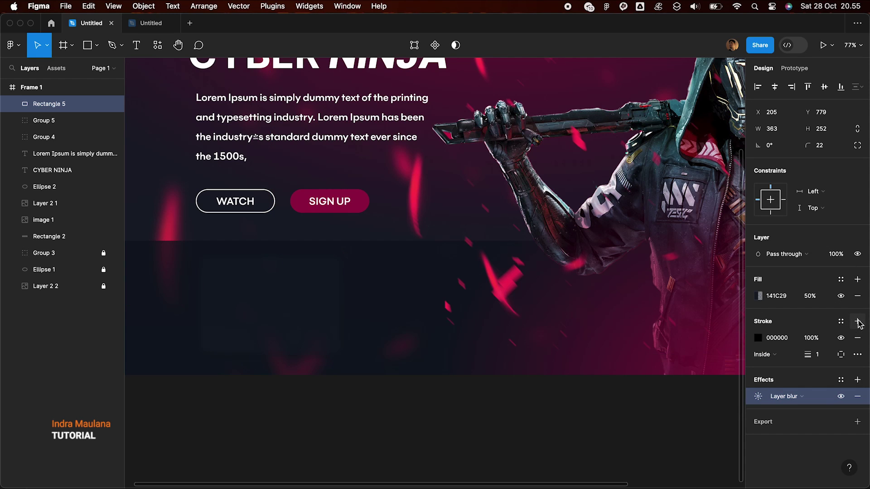
{"action": "left_click", "coordinate": [758, 338]}
{"action": "left_click_drag", "start_coordinate": [713, 311], "coordinate": [619, 219]}
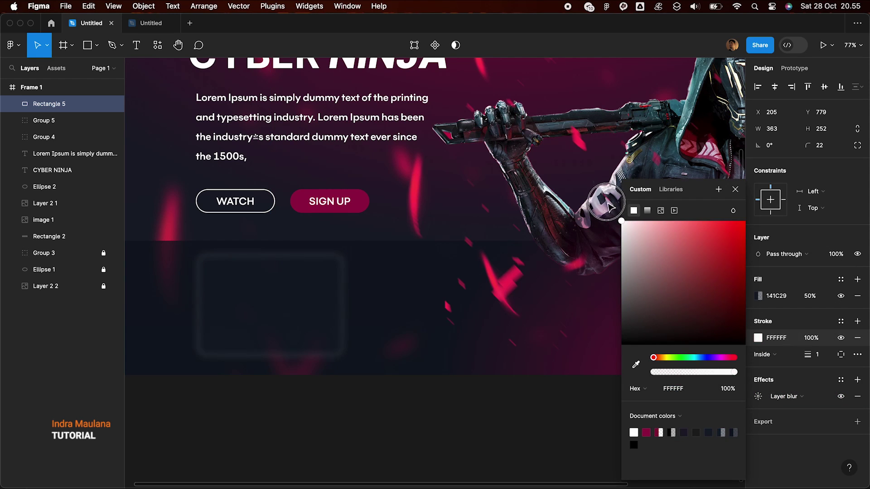
{"action": "left_click", "coordinate": [735, 189]}
Step: Replace the layer blur with a background blur of 58
{"action": "left_click", "coordinate": [793, 397]}
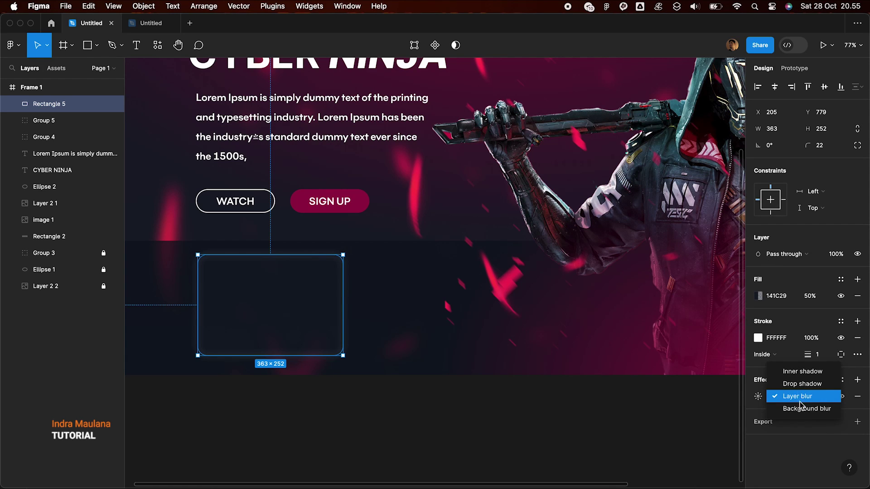
{"action": "left_click", "coordinate": [802, 408]}
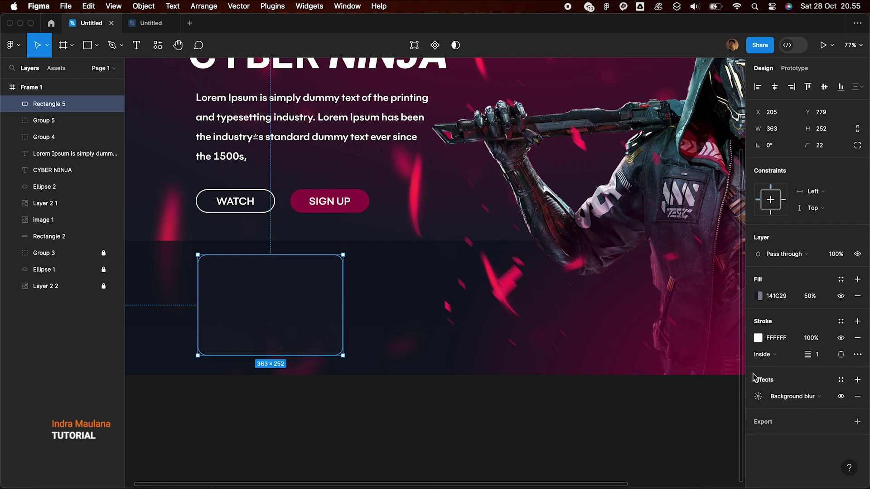
{"action": "left_click", "coordinate": [758, 396]}
{"action": "left_click_drag", "start_coordinate": [639, 422], "coordinate": [5, 420]}
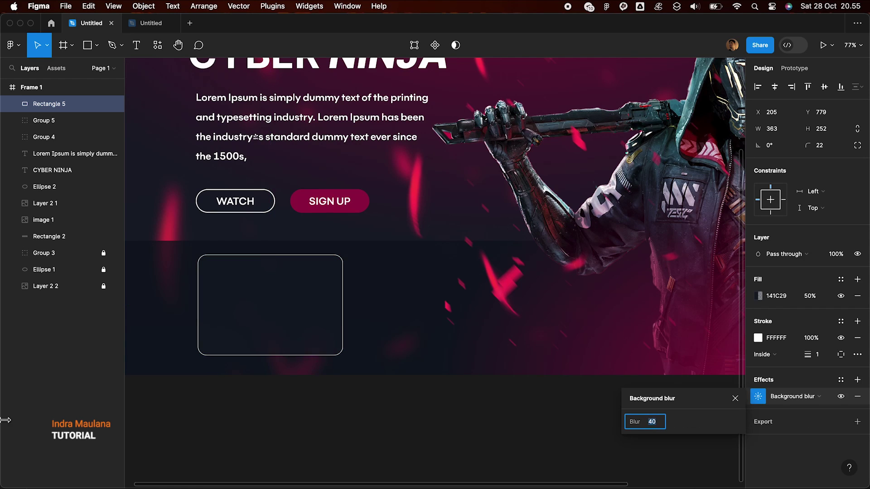
{"action": "left_click_drag", "start_coordinate": [155, 401], "coordinate": [634, 422]}
Step: Set the outline opacity to 20% and deselect the card
{"action": "left_click", "coordinate": [817, 340]}
{"action": "type", "text": "20"}
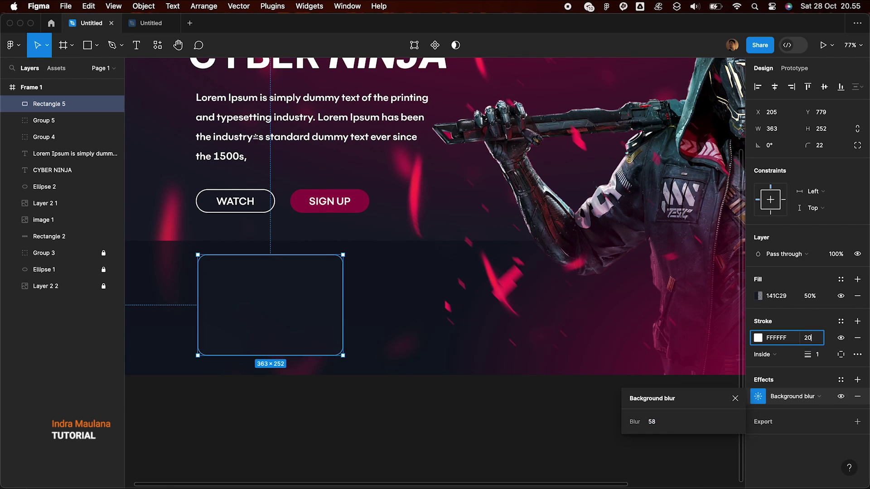
{"action": "left_click", "coordinate": [245, 411]}
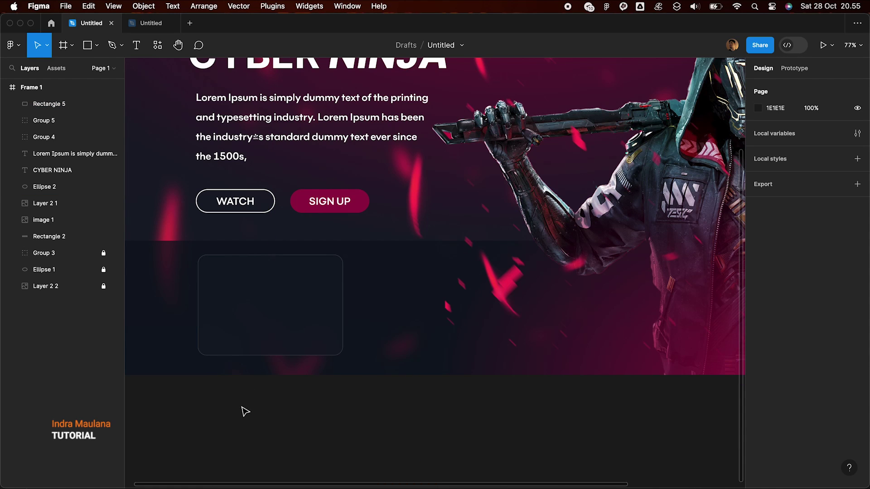
Step: Move the glass card right toward the ninja and grey its outline to 8B8B8B
{"action": "left_click_drag", "start_coordinate": [261, 325], "coordinate": [546, 328]}
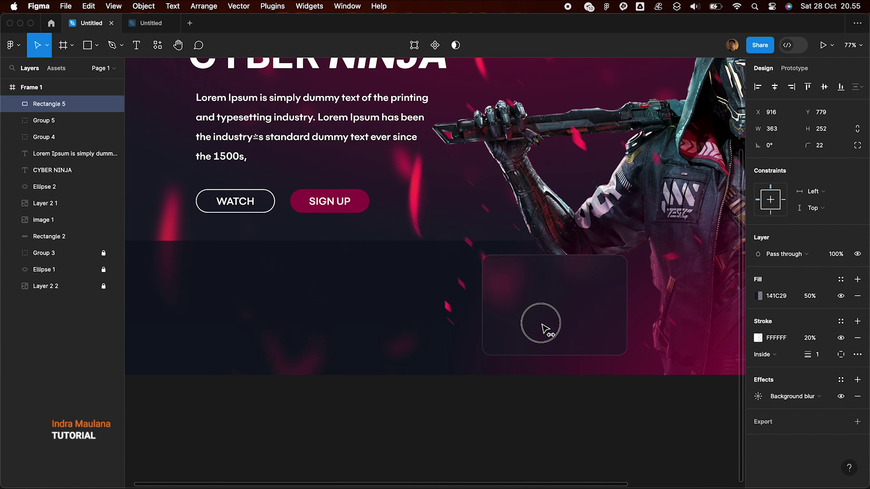
{"action": "left_click", "coordinate": [430, 464]}
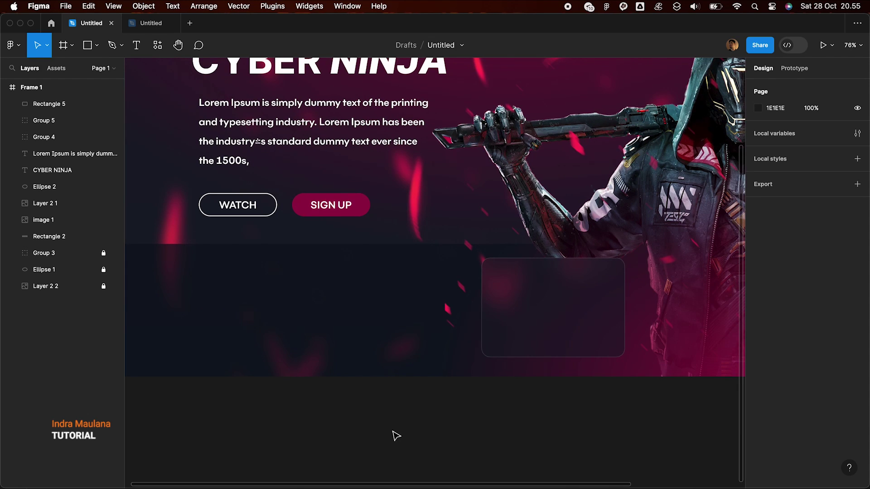
{"action": "scroll", "coordinate": [395, 434], "scroll_direction": "down", "scroll_amount": 1, "text": "ctrl"}
{"action": "scroll", "coordinate": [392, 434], "scroll_direction": "right", "scroll_amount": 3}
{"action": "left_click", "coordinate": [533, 297]}
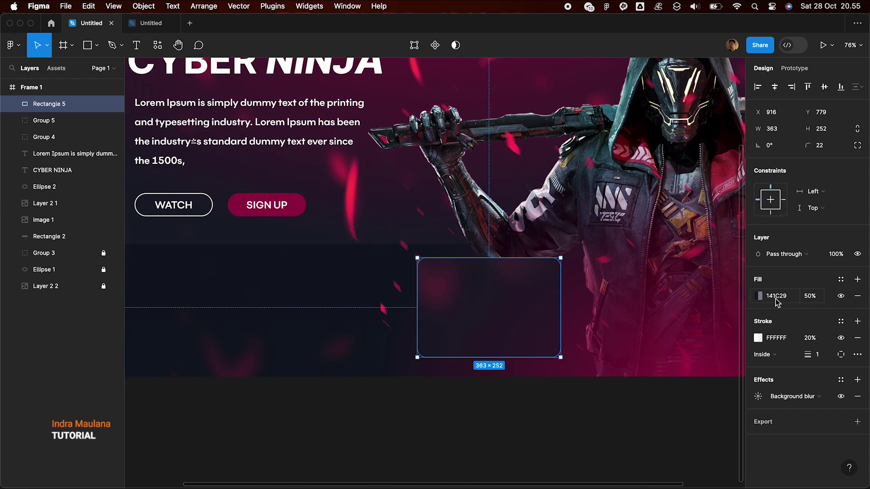
{"action": "left_click", "coordinate": [758, 338]}
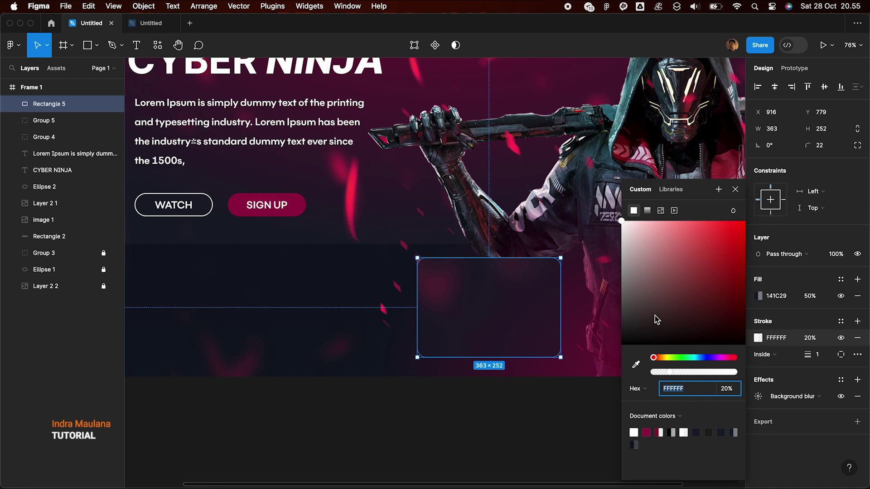
{"action": "mouse_move", "coordinate": [635, 259]}
{"action": "left_mouse_down"}
{"action": "mouse_move", "coordinate": [609, 293]}
{"action": "mouse_move", "coordinate": [607, 279]}
{"action": "left_mouse_up"}
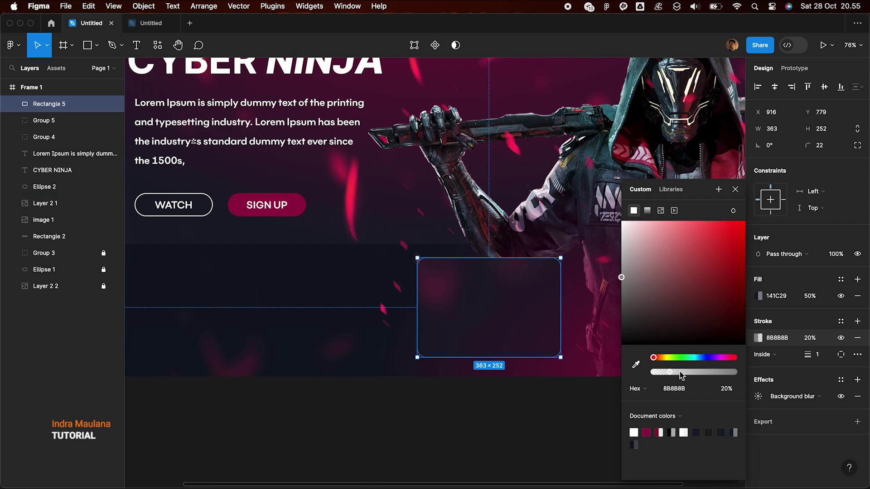
Step: Add a drop shadow to the card offset 13 to the right
{"action": "left_click", "coordinate": [857, 379]}
{"action": "left_click", "coordinate": [793, 396]}
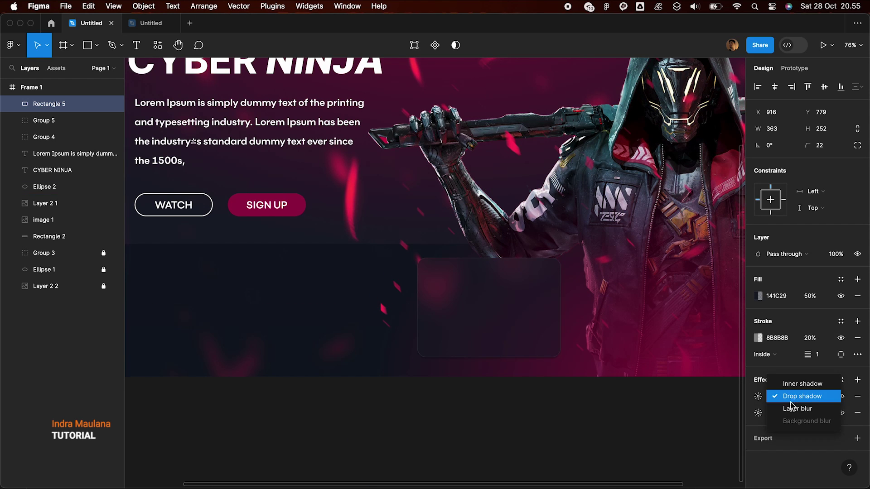
{"action": "left_click", "coordinate": [789, 401]}
{"action": "left_click", "coordinate": [758, 396]}
{"action": "left_click", "coordinate": [645, 412]}
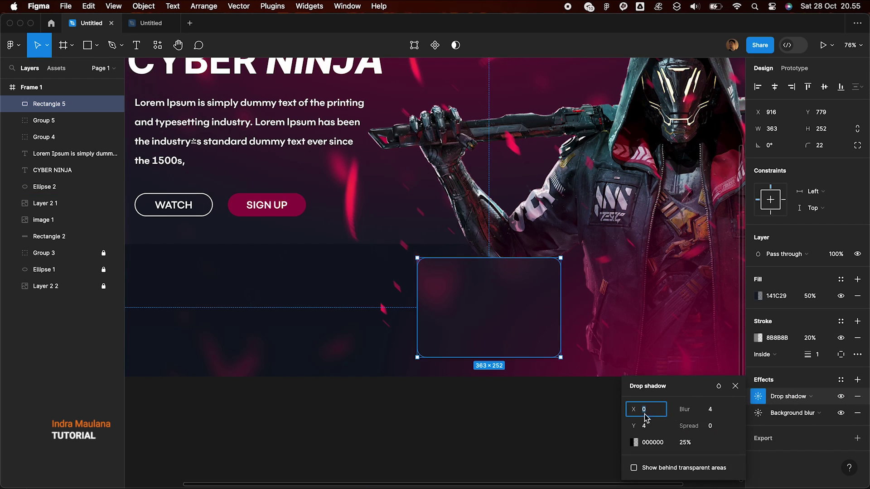
{"action": "left_click_drag", "start_coordinate": [629, 409], "coordinate": [642, 409]}
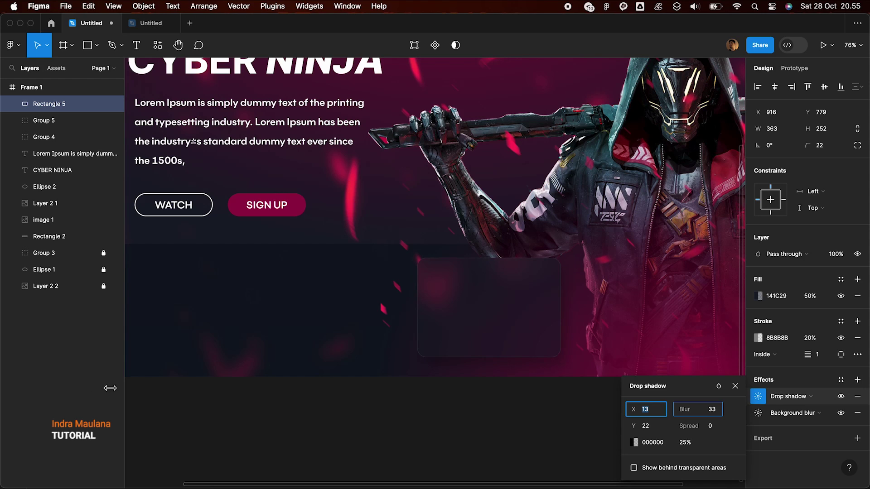
Step: Lower the glass card's drop shadow opacity from 25% to 10%, then fit the frame in view
{"action": "left_click", "coordinate": [685, 446]}
{"action": "type", "text": "10"}
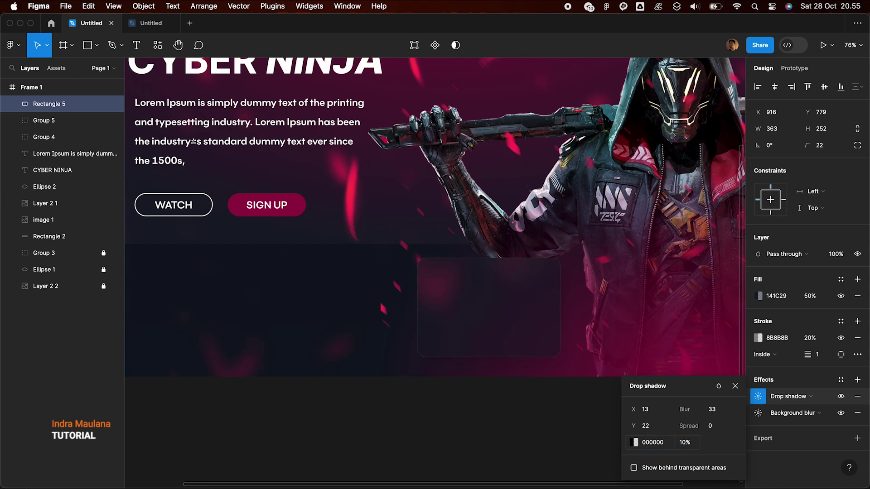
{"action": "left_click", "coordinate": [550, 445]}
{"action": "scroll", "coordinate": [551, 444], "scroll_direction": "down", "scroll_amount": 5}
{"action": "scroll", "coordinate": [551, 444], "scroll_direction": "up", "scroll_amount": 3}
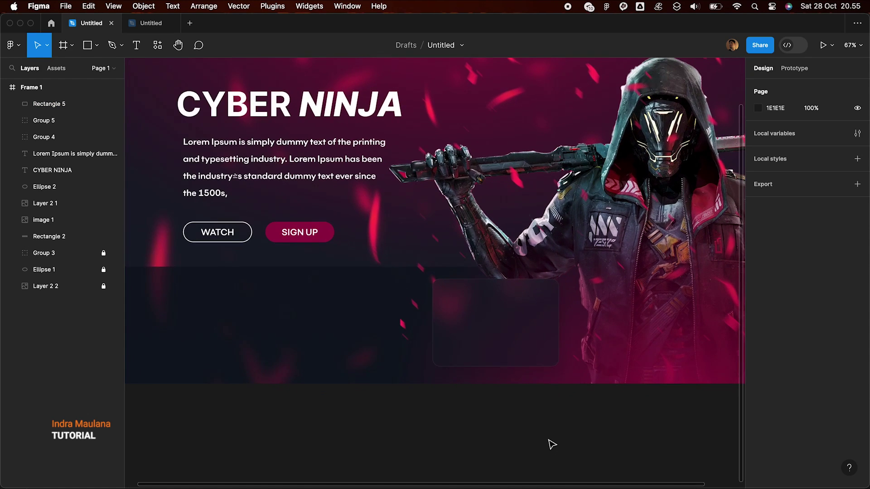
{"action": "left_click", "coordinate": [520, 365]}
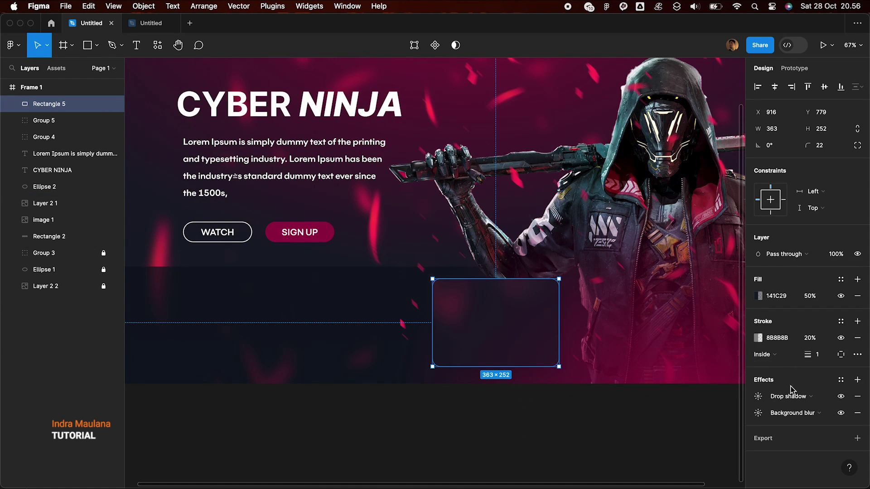
{"action": "left_click", "coordinate": [758, 397]}
{"action": "left_click", "coordinate": [685, 443]}
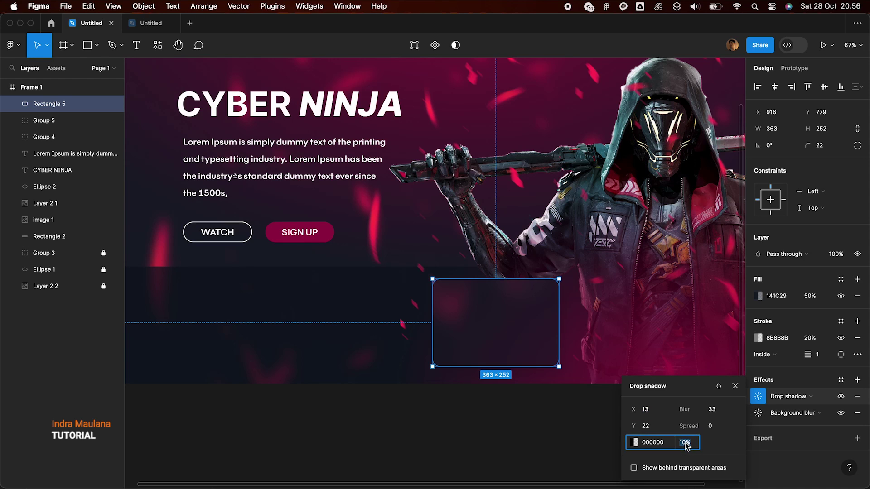
{"action": "left_click", "coordinate": [491, 431]}
{"action": "key", "text": "shift+1"}
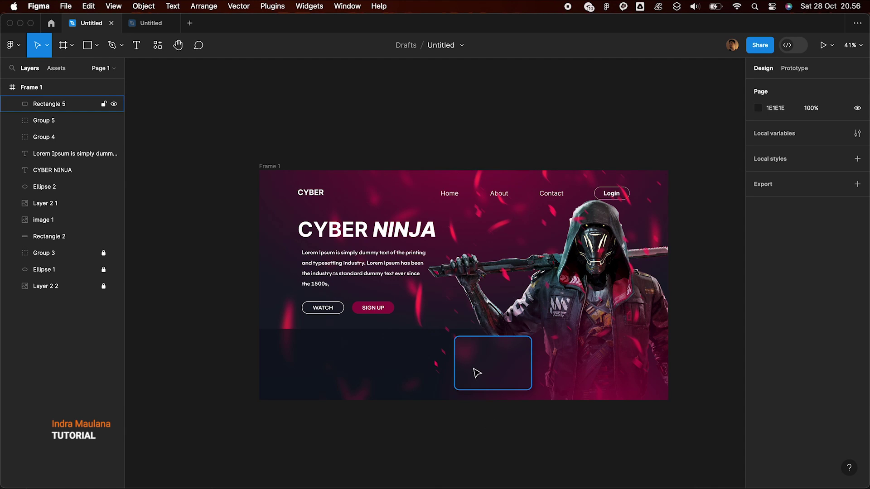
Step: Shift the glass card left, set its fill opacity to 30% and background blur to 43
{"action": "mouse_move", "coordinate": [476, 370]}
{"action": "left_mouse_down"}
{"action": "mouse_move", "coordinate": [412, 370]}
{"action": "mouse_move", "coordinate": [420, 370]}
{"action": "left_mouse_up"}
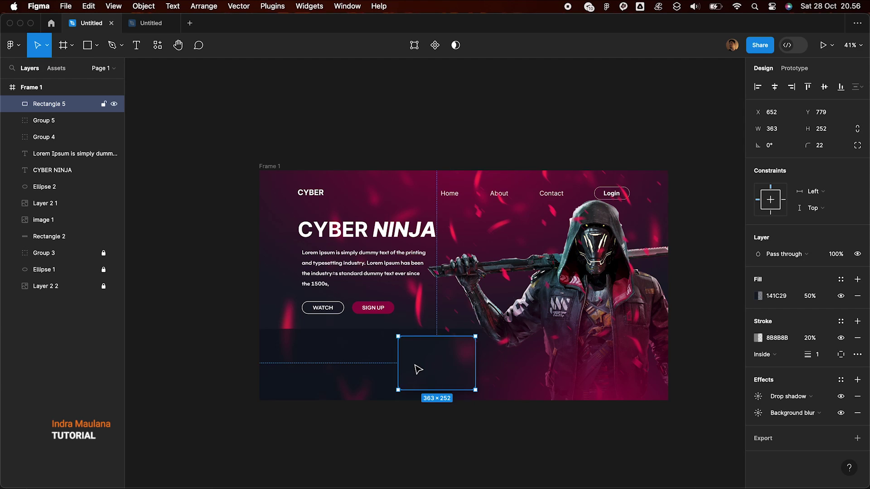
{"action": "left_click", "coordinate": [758, 413]}
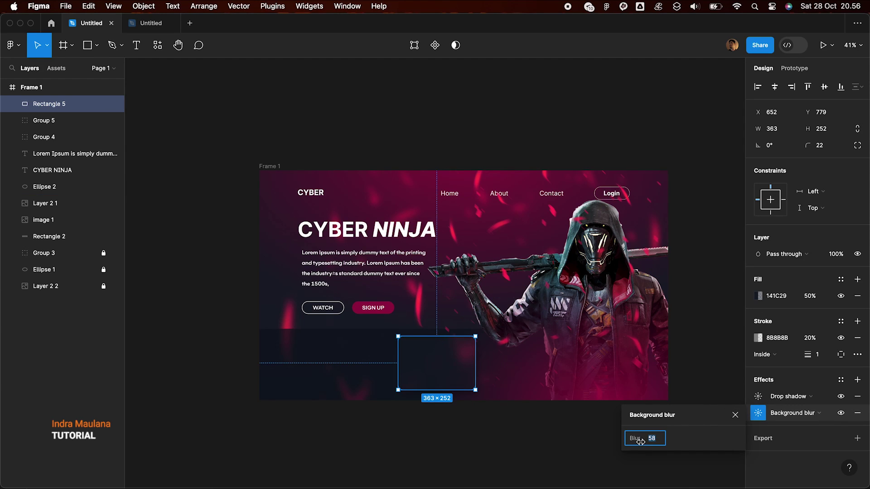
{"action": "left_click_drag", "start_coordinate": [640, 441], "coordinate": [557, 442]}
{"action": "left_click", "coordinate": [811, 296]}
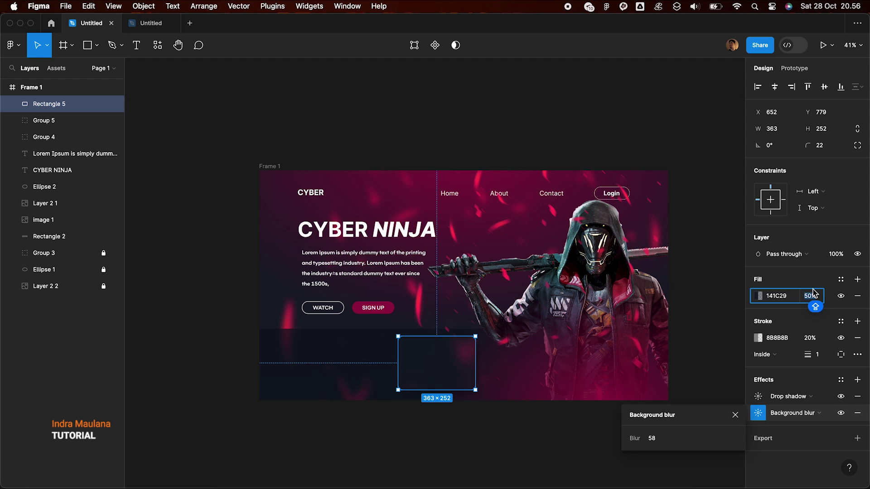
{"action": "type", "text": "30"}
{"action": "left_click", "coordinate": [512, 439]}
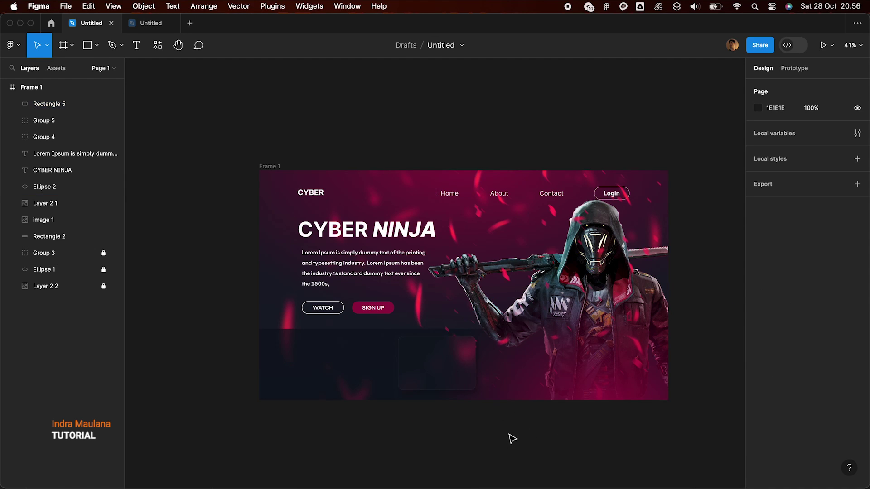
{"action": "left_click", "coordinate": [447, 378]}
{"action": "left_click", "coordinate": [758, 413]}
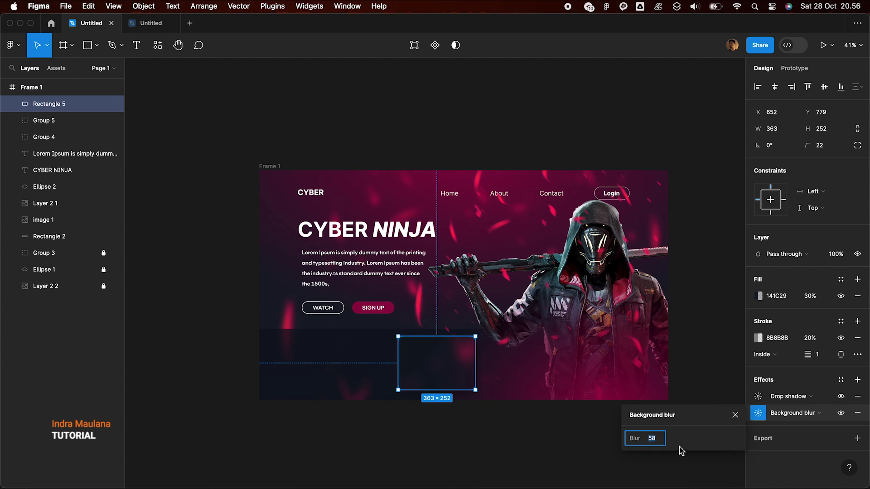
{"action": "left_click_drag", "start_coordinate": [634, 439], "coordinate": [572, 438]}
Step: Slide the glass card left so it lines up under the text column
{"action": "left_click", "coordinate": [572, 468]}
{"action": "scroll", "coordinate": [387, 394], "scroll_direction": "up", "scroll_amount": 3}
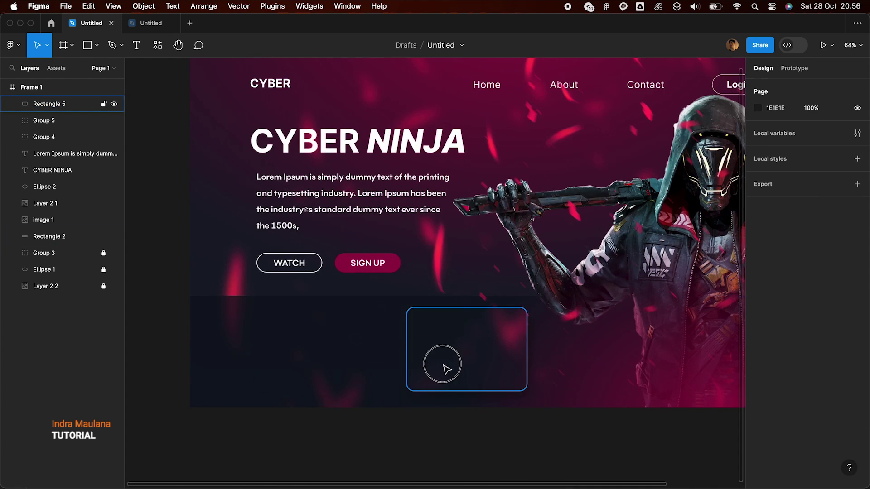
{"action": "mouse_move", "coordinate": [442, 366]}
{"action": "left_mouse_down"}
{"action": "mouse_move", "coordinate": [297, 370]}
{"action": "mouse_move", "coordinate": [317, 368]}
{"action": "left_mouse_up"}
{"action": "scroll", "coordinate": [295, 368], "scroll_direction": "up", "scroll_amount": 5}
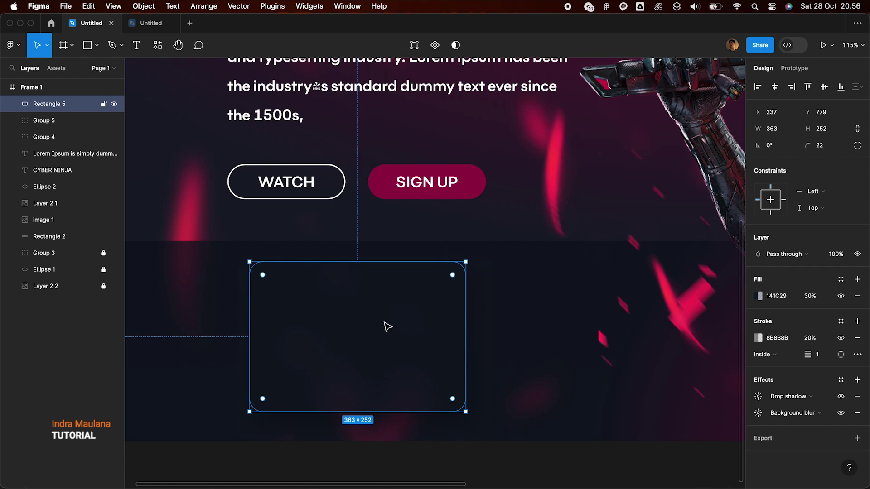
Step: Paste the white lightning bolt icon and move it to the card's top-left area
{"action": "scroll", "coordinate": [219, 276], "scroll_direction": "up", "scroll_amount": 1}
{"action": "left_click", "coordinate": [220, 276]}
{"action": "key", "text": "super+v"}
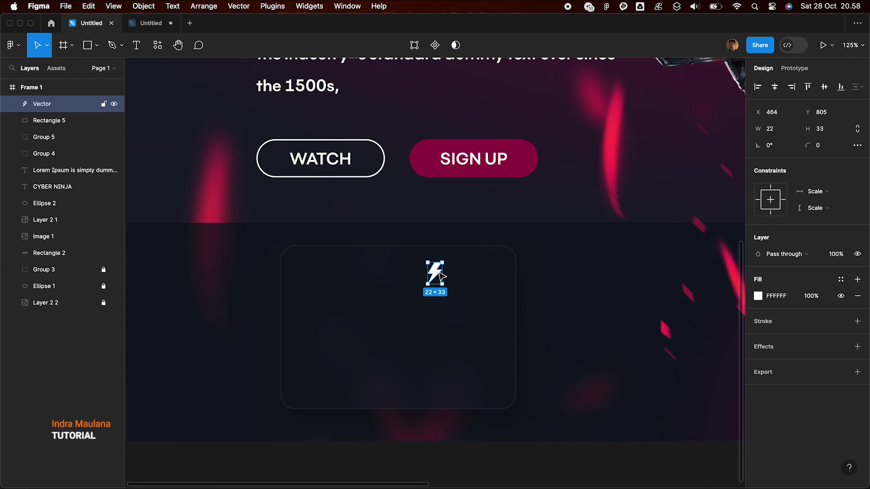
{"action": "scroll", "coordinate": [430, 276], "scroll_direction": "up", "scroll_amount": 5}
{"action": "mouse_move", "coordinate": [436, 274]}
{"action": "left_mouse_down"}
{"action": "mouse_move", "coordinate": [283, 271]}
{"action": "mouse_move", "coordinate": [259, 286]}
{"action": "mouse_move", "coordinate": [277, 308]}
{"action": "left_mouse_up"}
Step: Add a text layer reading 'Your Text Here' beside the lightning bolt
{"action": "left_click", "coordinate": [297, 217]}
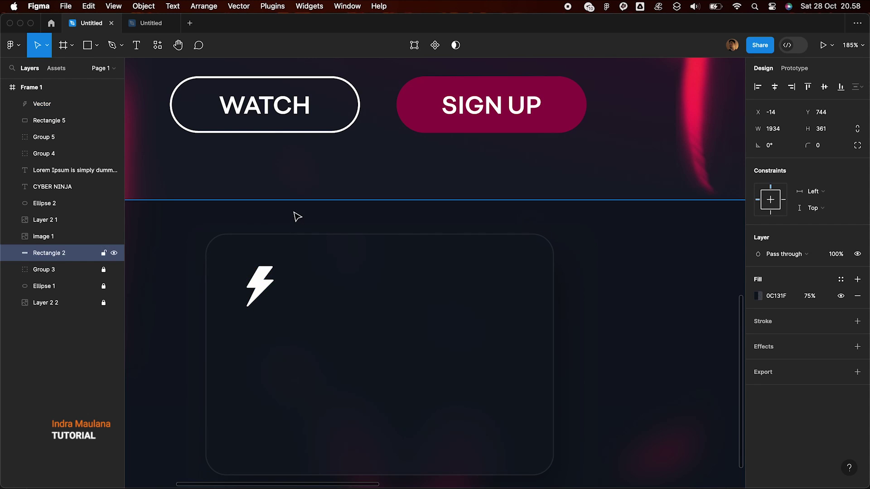
{"action": "left_click", "coordinate": [138, 48]}
{"action": "left_click", "coordinate": [310, 285]}
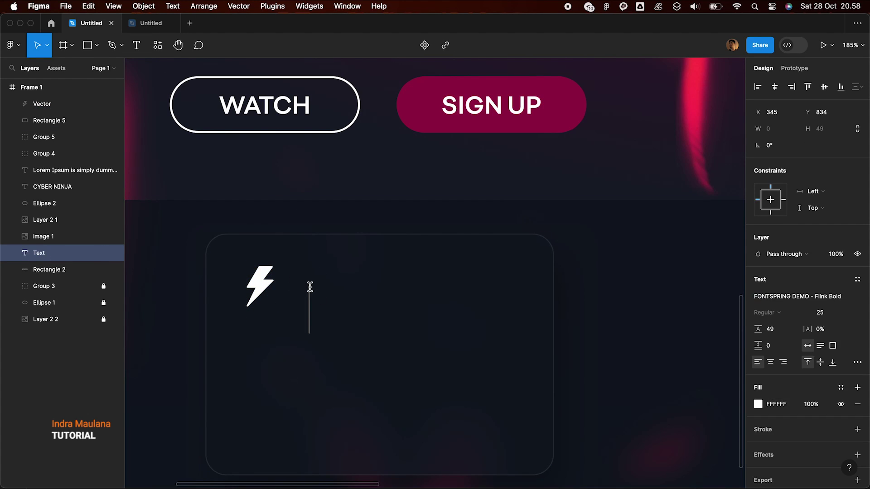
{"action": "type", "text": "Y"}
{"action": "left_click_drag", "start_coordinate": [84, 250], "coordinate": [68, 98]}
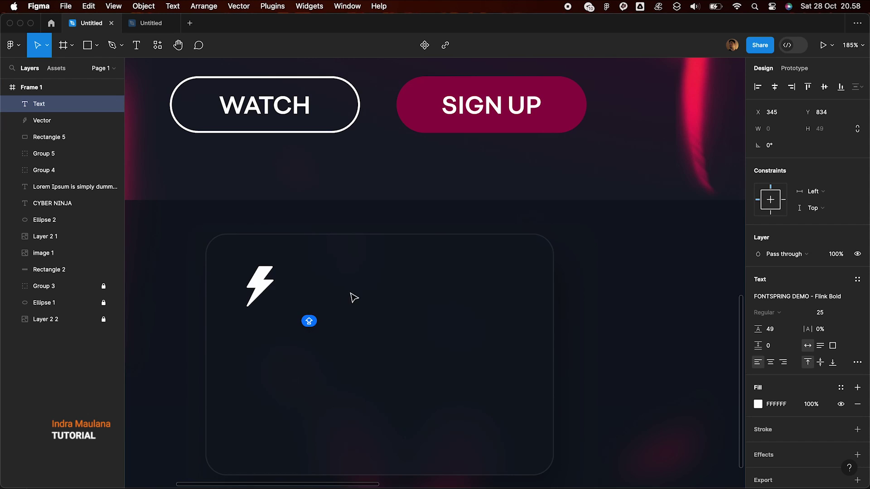
{"action": "type", "text": "YOUR"}
{"action": "key", "text": "BackSpace"}
{"action": "key", "text": "BackSpace"}
{"action": "key", "text": "BackSpace"}
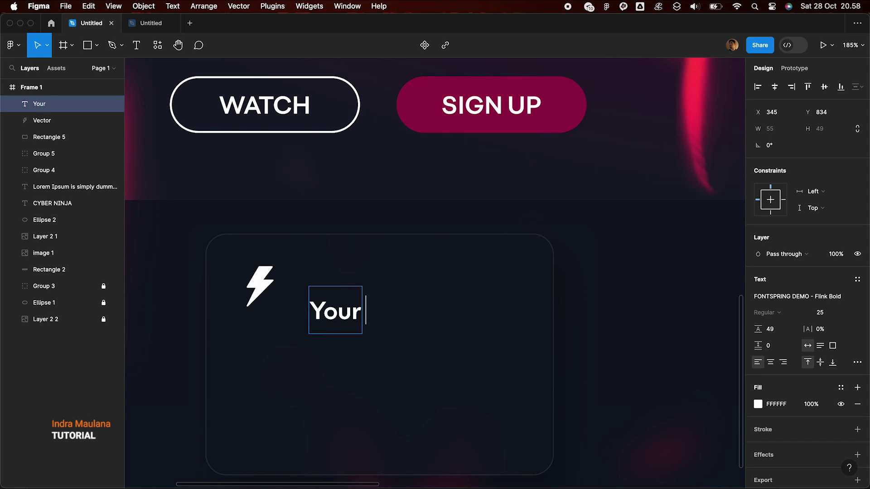
{"action": "type", "text": "Text Here"}
{"action": "key", "text": "Escape"}
Step: Place the heading next to the bolt and set its font size to 29
{"action": "left_click_drag", "start_coordinate": [335, 309], "coordinate": [319, 287]}
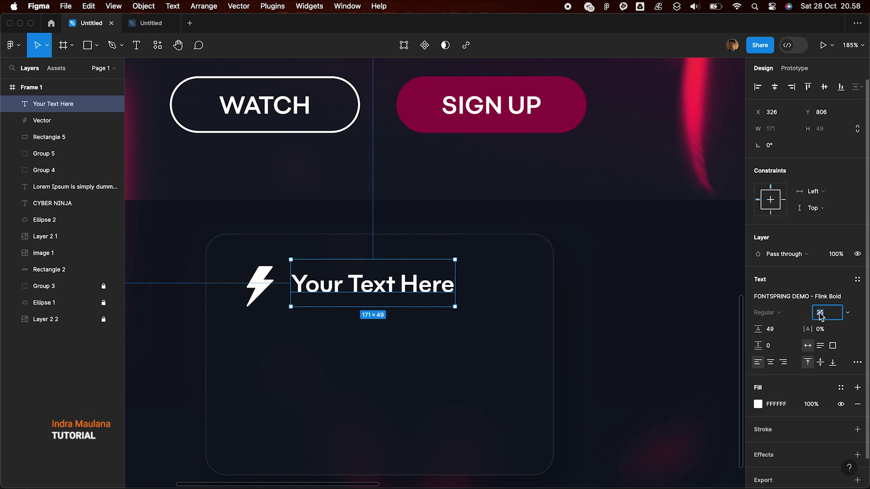
{"action": "key", "text": "Up"}
{"action": "key", "text": "Up"}
{"action": "key", "text": "Up"}
{"action": "key", "text": "Up"}
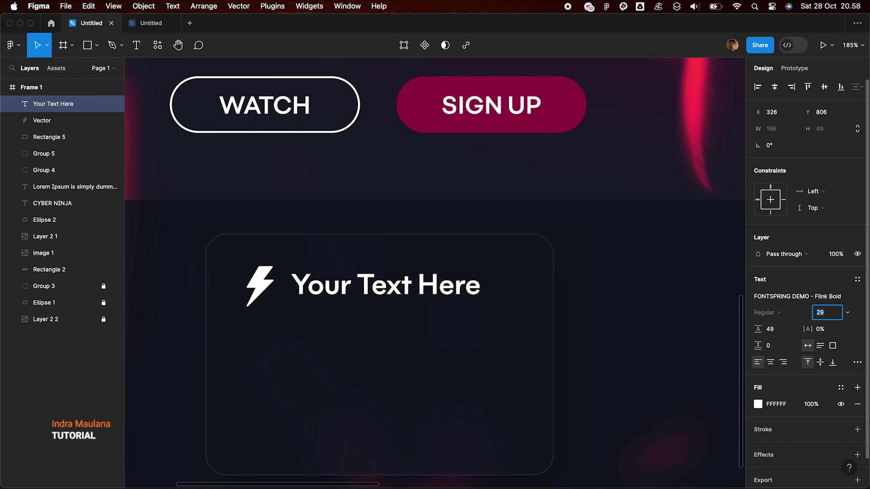
{"action": "scroll", "coordinate": [660, 277], "scroll_direction": "down", "scroll_amount": 5}
Step: Group the lightning bolt with the 'Your Text Here' heading
{"action": "scroll", "coordinate": [500, 287], "scroll_direction": "down", "scroll_amount": 2}
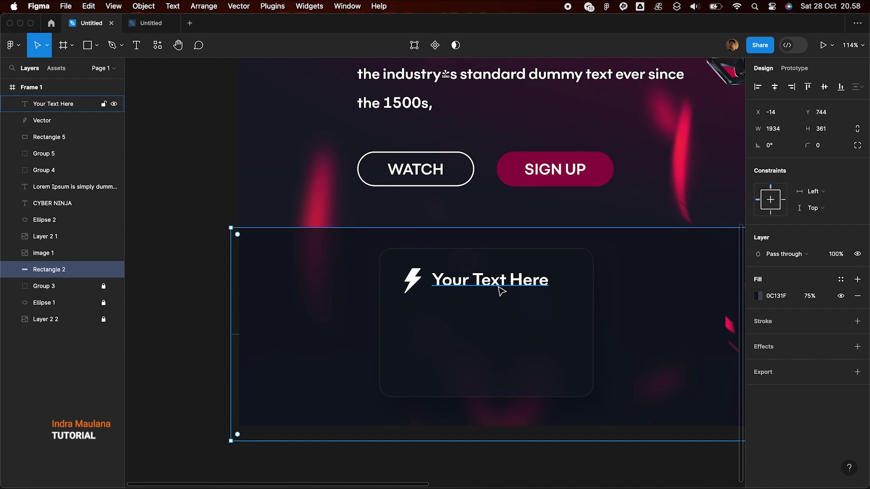
{"action": "scroll", "coordinate": [500, 290], "scroll_direction": "right", "scroll_amount": 2}
{"action": "left_click", "coordinate": [384, 279], "text": "shift"}
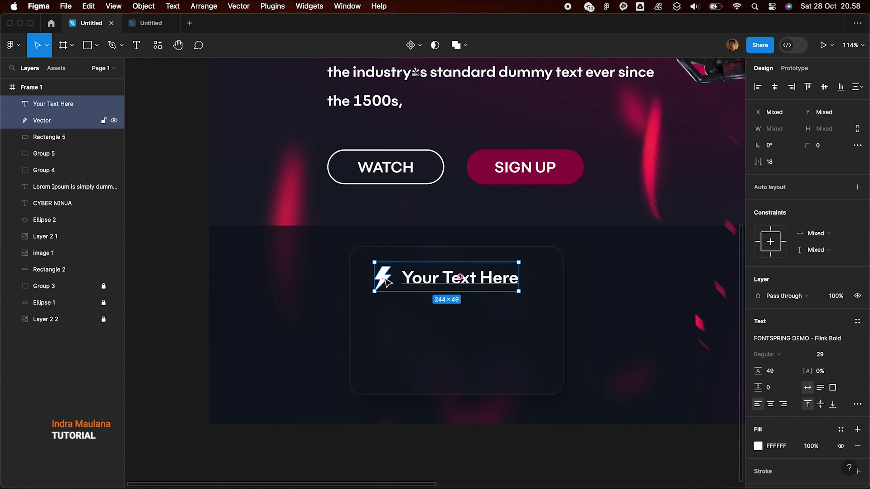
{"action": "right_click", "coordinate": [460, 280]}
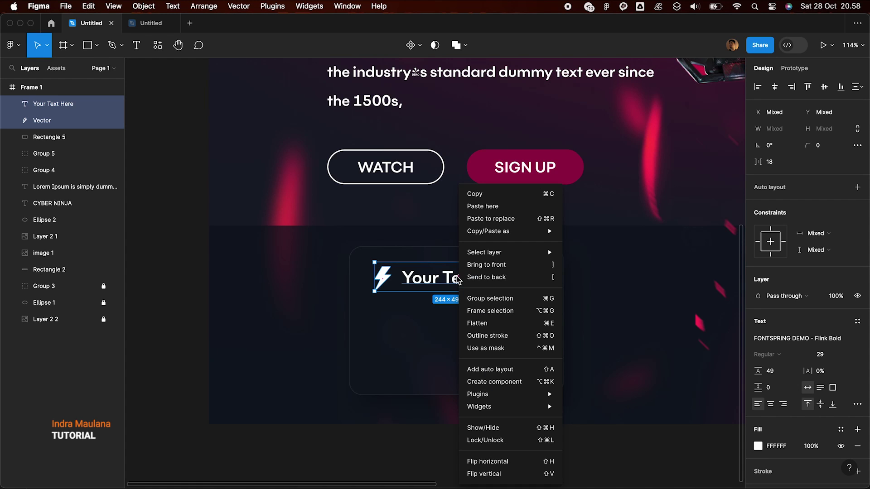
{"action": "left_click", "coordinate": [492, 297]}
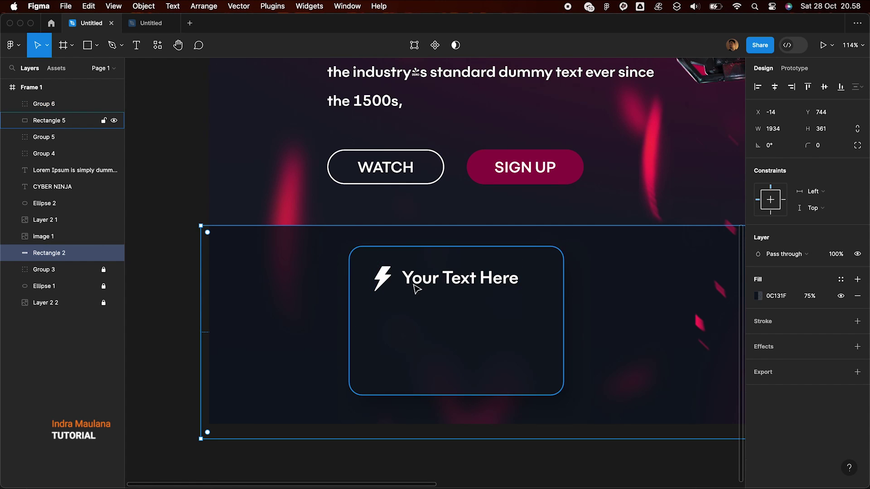
Step: Centre the bolt-and-heading group in the glass card and paste the copied Lorem Ipsum paragraph
{"action": "left_click", "coordinate": [549, 268], "text": "shift"}
{"action": "left_click", "coordinate": [769, 90]}
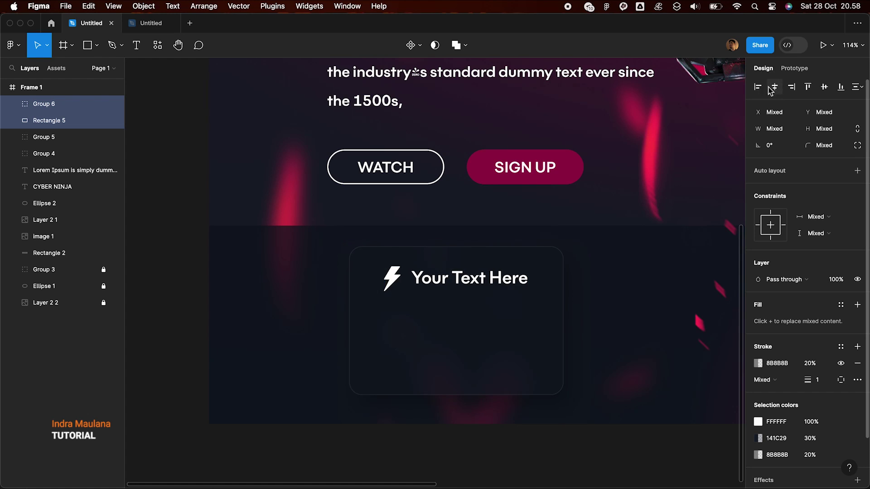
{"action": "left_click", "coordinate": [573, 200]}
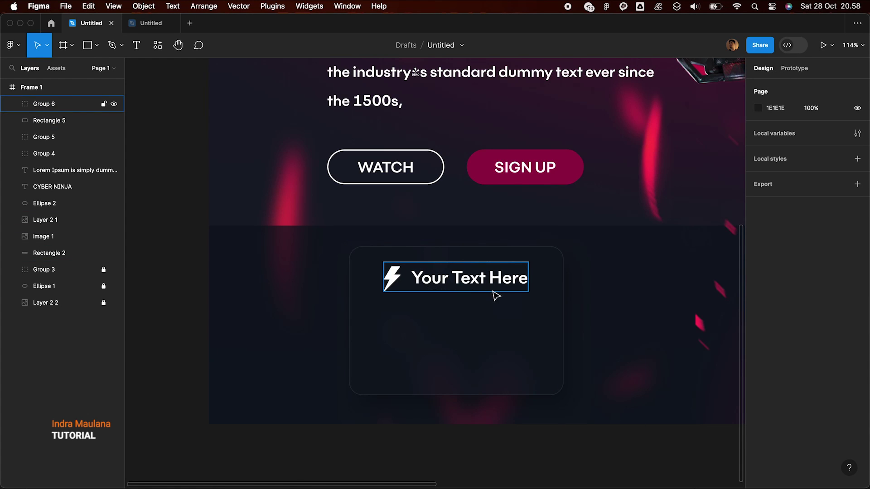
{"action": "mouse_move", "coordinate": [495, 294]}
{"action": "left_mouse_down"}
{"action": "mouse_move", "coordinate": [479, 289]}
{"action": "mouse_move", "coordinate": [541, 295]}
{"action": "left_mouse_up"}
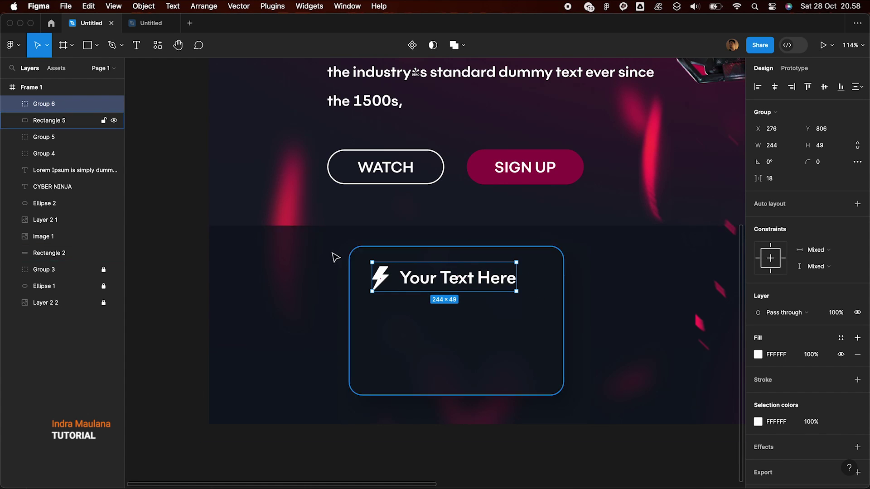
{"action": "left_click", "coordinate": [183, 216]}
{"action": "left_click", "coordinate": [88, 6]}
{"action": "left_click", "coordinate": [95, 86]}
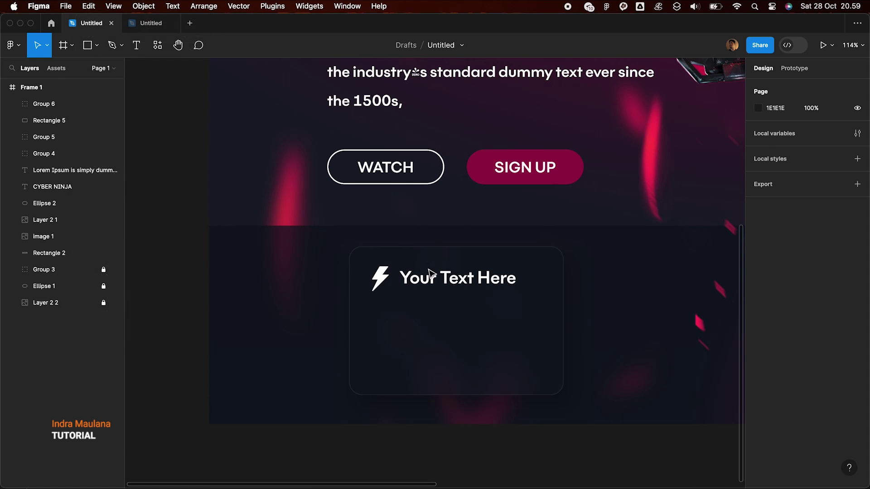
Step: Place the Lorem Ipsum paragraph under the heading and resize it to about 289×103
{"action": "left_click_drag", "start_coordinate": [416, 268], "coordinate": [437, 311]}
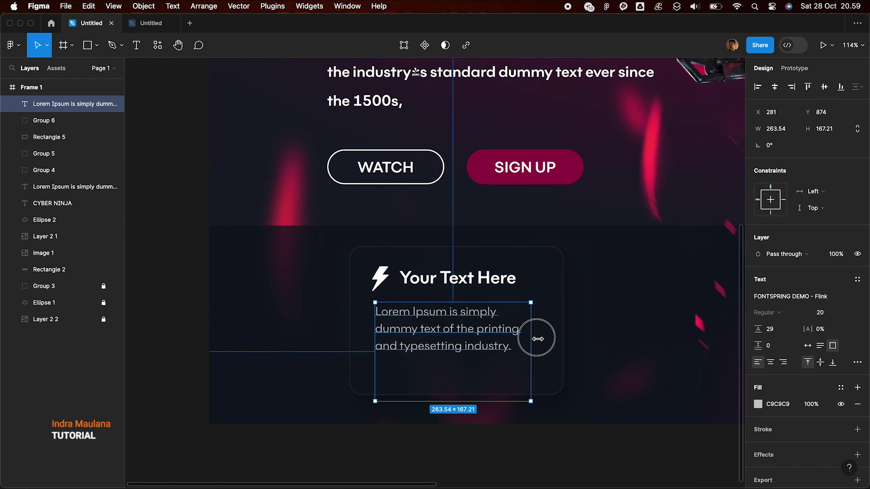
{"action": "left_click_drag", "start_coordinate": [531, 336], "coordinate": [546, 340]}
{"action": "left_click_drag", "start_coordinate": [488, 400], "coordinate": [485, 364]}
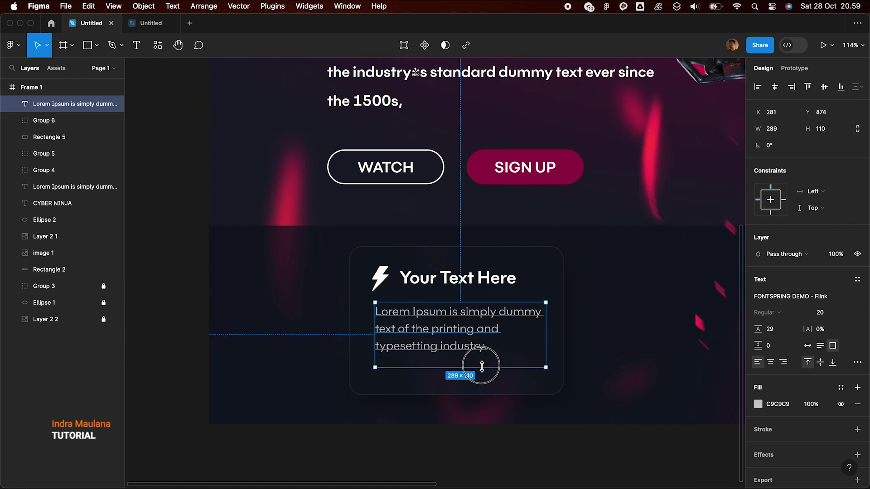
{"action": "left_click", "coordinate": [233, 400]}
{"action": "scroll", "coordinate": [233, 400], "scroll_direction": "down", "scroll_amount": 3}
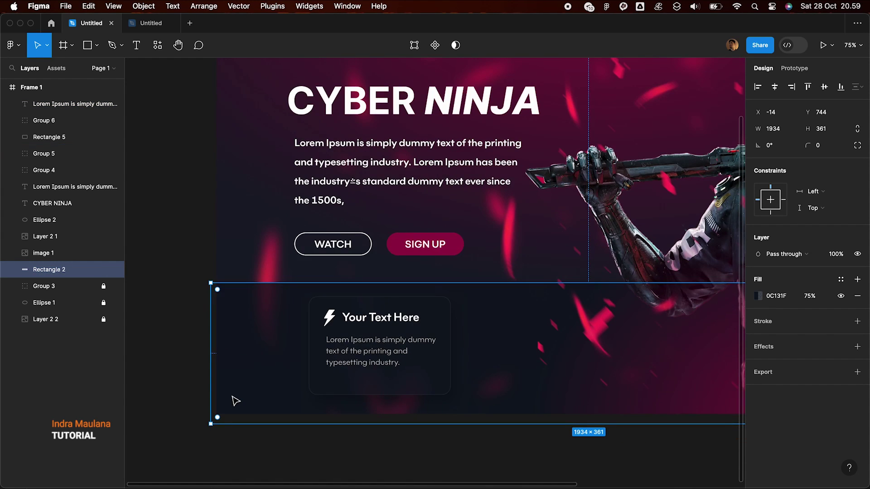
{"action": "scroll", "coordinate": [233, 400], "scroll_direction": "down", "scroll_amount": 3}
Step: Group the paragraph with the heading and centre that content vertically on the card background
{"action": "left_click", "coordinate": [328, 358]}
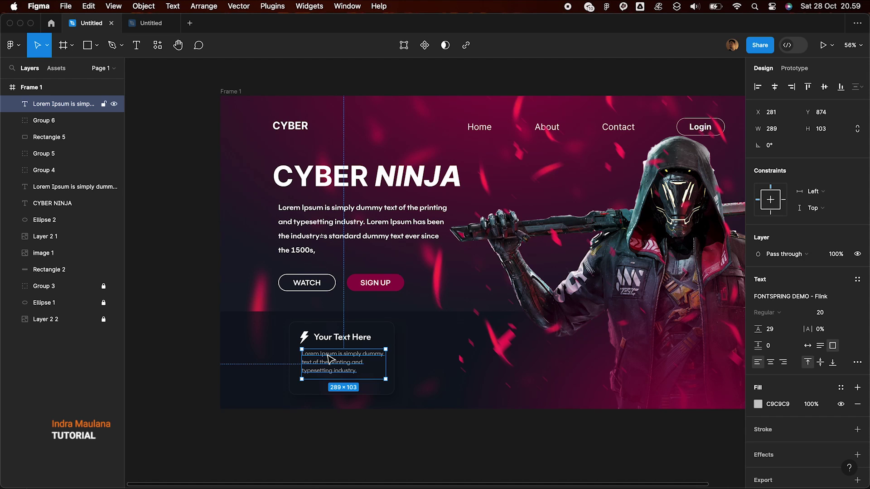
{"action": "left_click", "coordinate": [355, 343], "text": "shift"}
{"action": "key", "text": "ctrl+g"}
{"action": "left_click", "coordinate": [164, 355]}
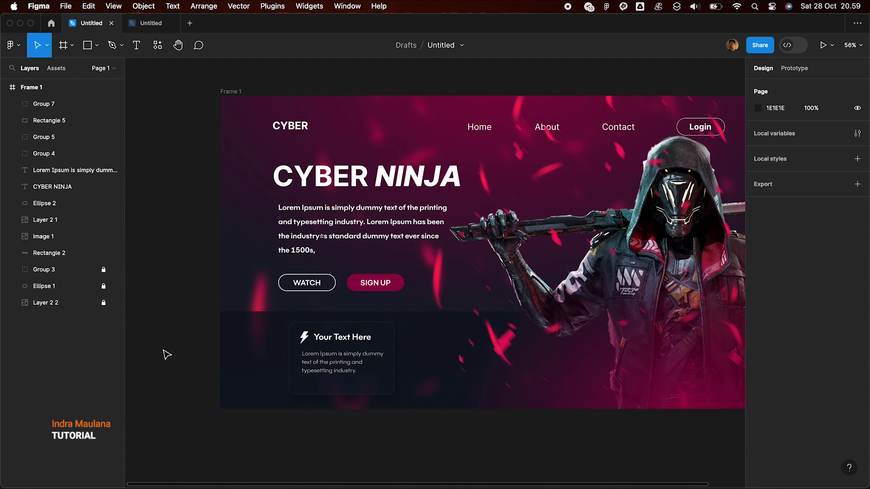
{"action": "left_click", "coordinate": [341, 357]}
{"action": "left_click", "coordinate": [390, 355], "text": "shift"}
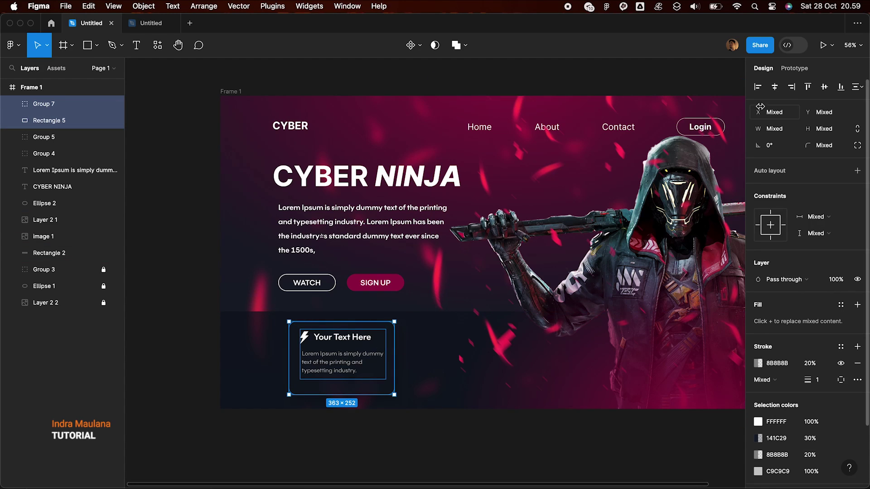
{"action": "left_click", "coordinate": [824, 87]}
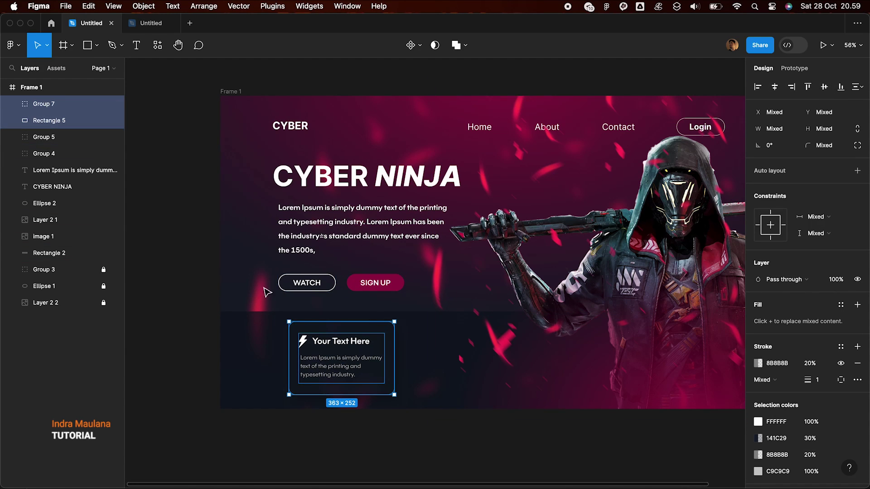
{"action": "left_click", "coordinate": [251, 297]}
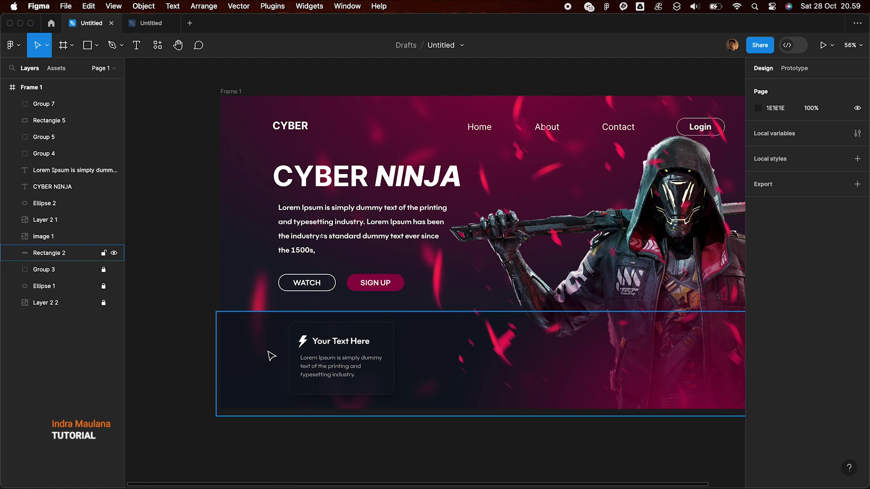
Step: Move the paragraph inside Group 7 up closer to the heading
{"action": "left_click", "coordinate": [330, 371]}
{"action": "double_click", "coordinate": [330, 371]}
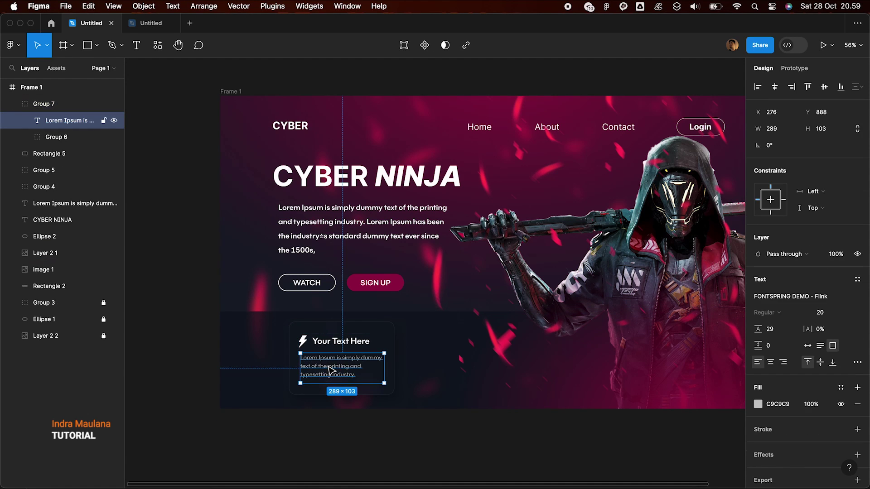
{"action": "scroll", "coordinate": [330, 370], "scroll_direction": "up", "scroll_amount": 3}
{"action": "left_click_drag", "start_coordinate": [330, 371], "coordinate": [329, 367]}
{"action": "key", "text": "Escape"}
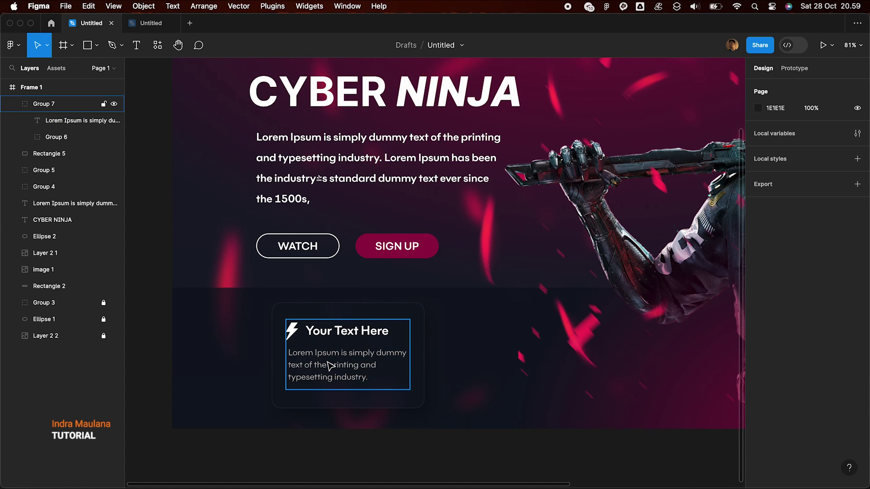
Step: Shrink the card background rectangle to about 337×220 around its content
{"action": "left_click", "coordinate": [324, 386]}
{"action": "double_click", "coordinate": [324, 386]}
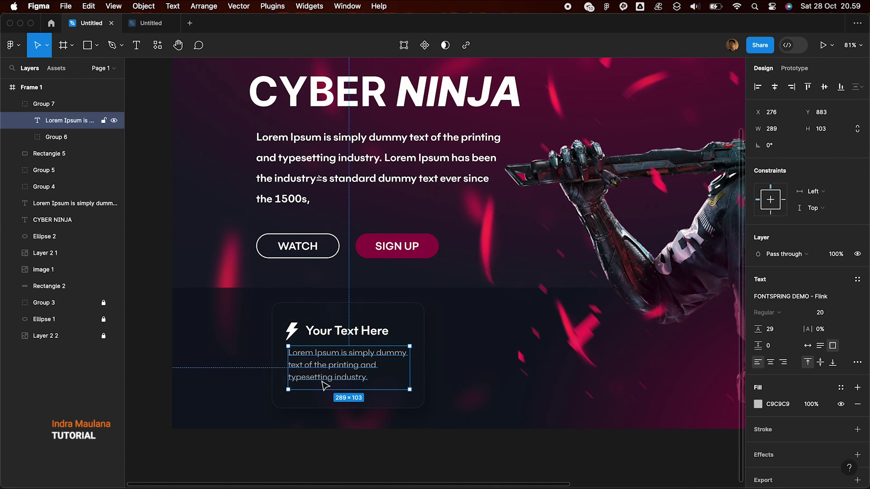
{"action": "left_click", "coordinate": [347, 302]}
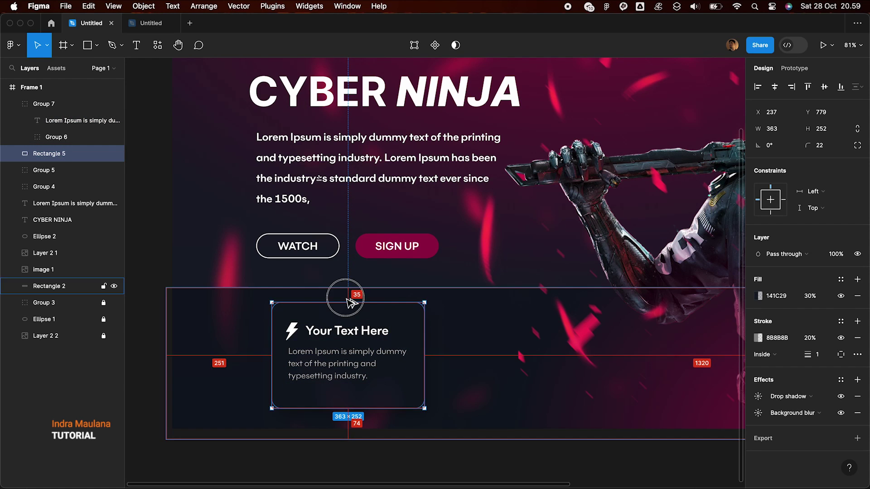
{"action": "left_click", "coordinate": [348, 298]}
{"action": "left_click_drag", "start_coordinate": [347, 306], "coordinate": [349, 310]}
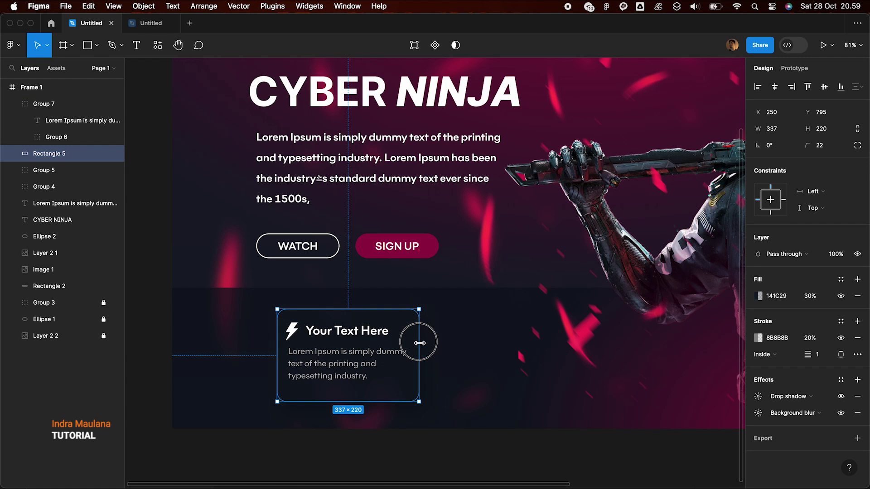
{"action": "left_click", "coordinate": [382, 449]}
{"action": "scroll", "coordinate": [381, 442], "scroll_direction": "down", "scroll_amount": 2}
Step: Centre the text group on the card background and group them into one card
{"action": "left_click", "coordinate": [360, 396]}
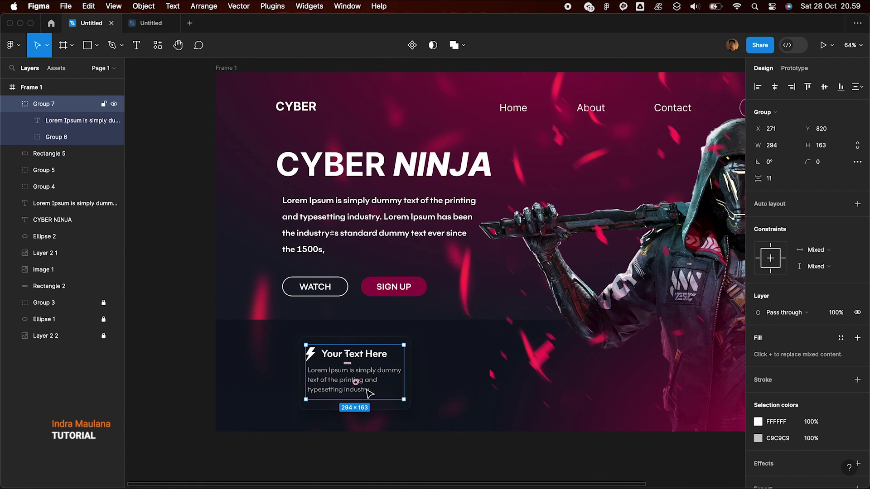
{"action": "left_click", "coordinate": [408, 372], "text": "shift"}
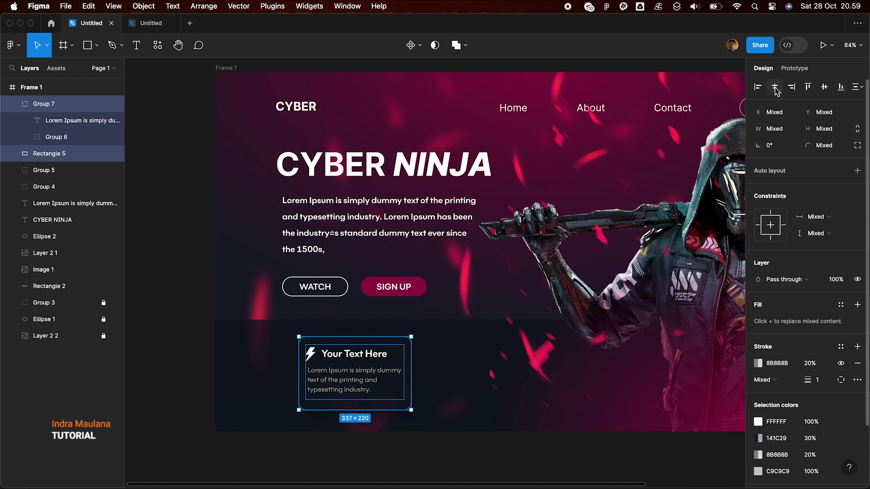
{"action": "left_click", "coordinate": [824, 87]}
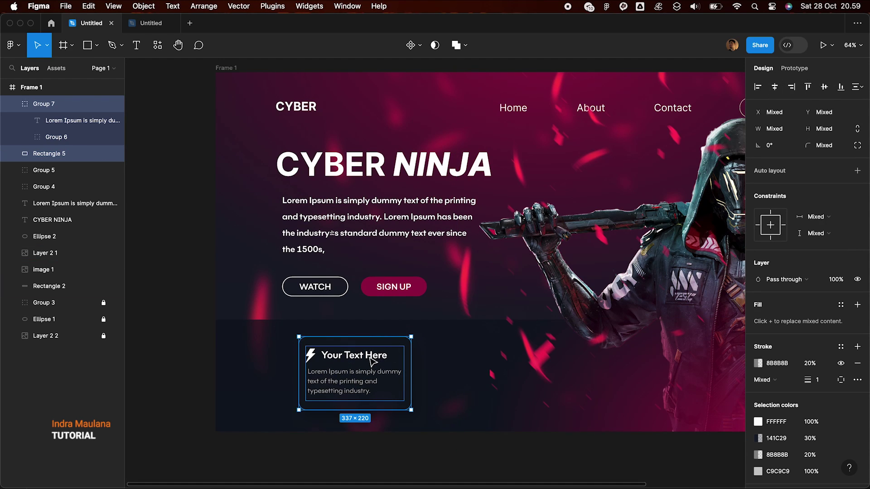
{"action": "right_click", "coordinate": [372, 361]}
{"action": "left_click", "coordinate": [398, 282]}
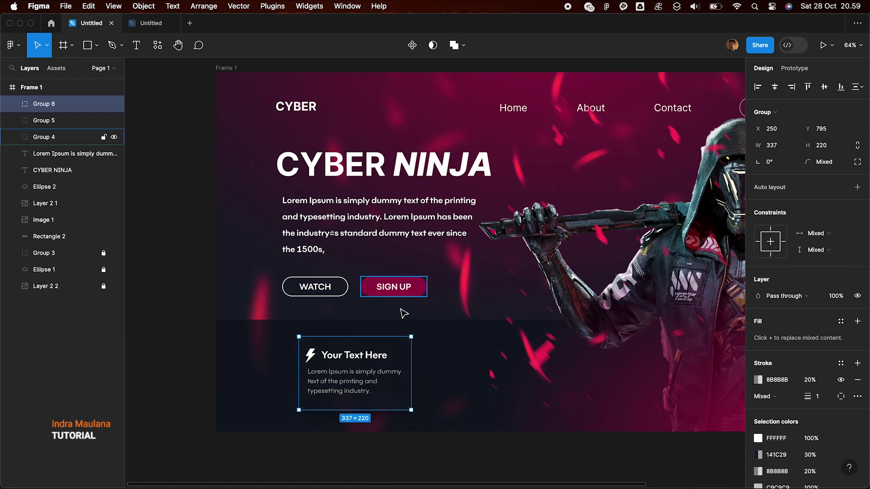
Step: Duplicate the card into a row of four evenly spaced copies
{"action": "scroll", "coordinate": [335, 375], "scroll_direction": "down", "scroll_amount": 2}
{"action": "left_click_drag", "start_coordinate": [334, 380], "coordinate": [443, 382]}
{"action": "key", "text": "ctrl+d"}
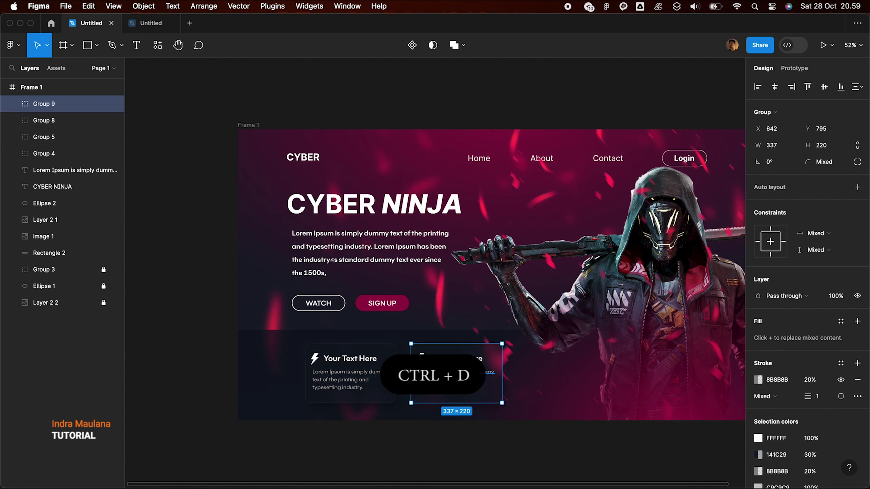
{"action": "key", "text": "ctrl+d"}
Step: Group the four cards and centre the row horizontally on the band
{"action": "left_click", "coordinate": [591, 366], "text": "shift"}
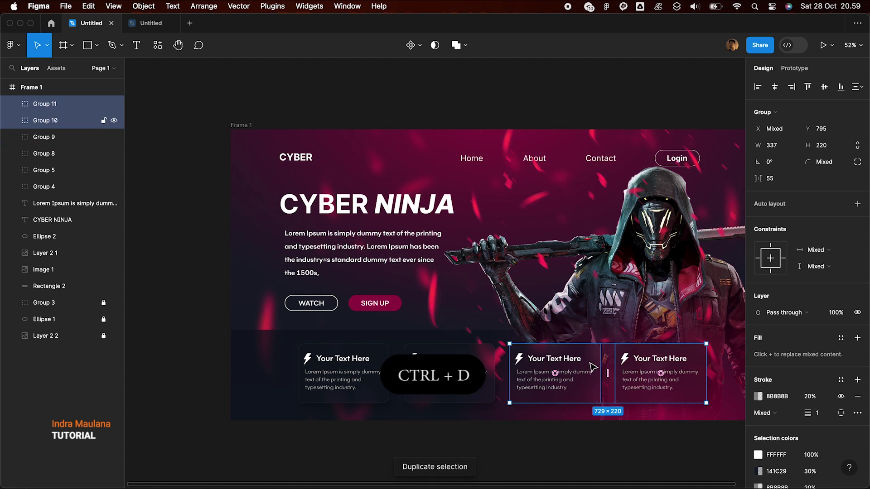
{"action": "left_click", "coordinate": [449, 385], "text": "shift"}
{"action": "left_click", "coordinate": [358, 388], "text": "shift"}
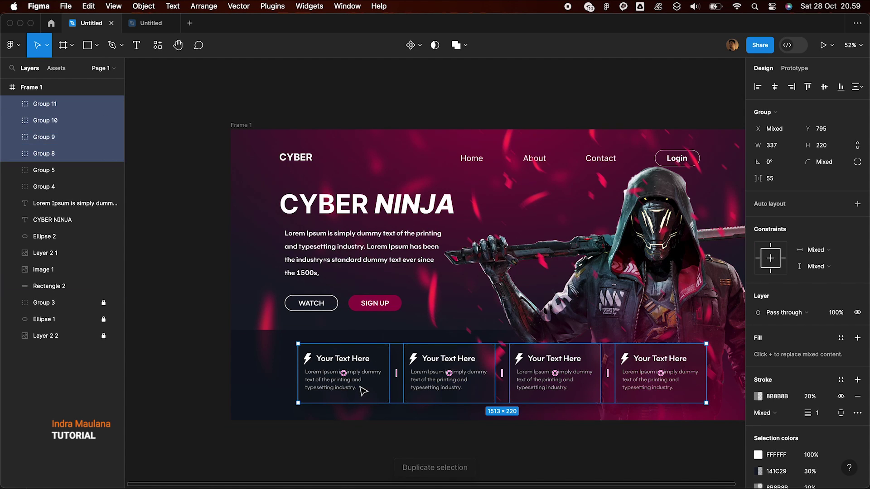
{"action": "right_click", "coordinate": [359, 390]}
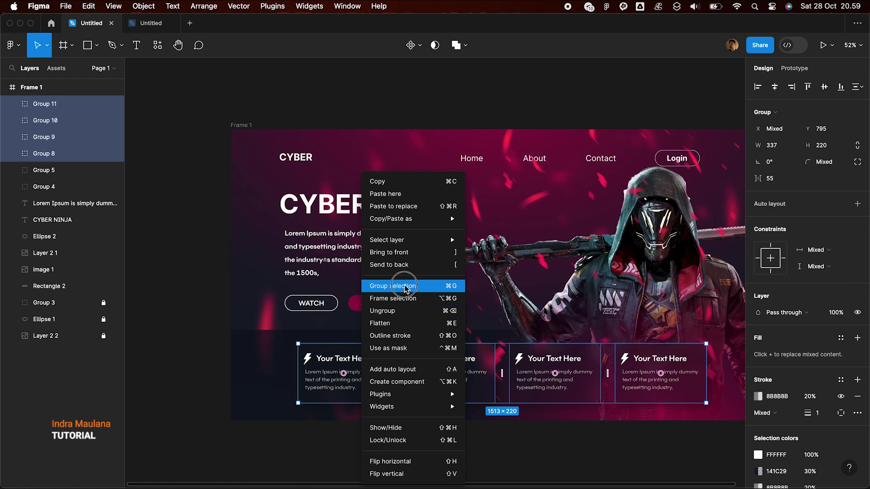
{"action": "left_click", "coordinate": [406, 285]}
{"action": "left_click", "coordinate": [775, 86]}
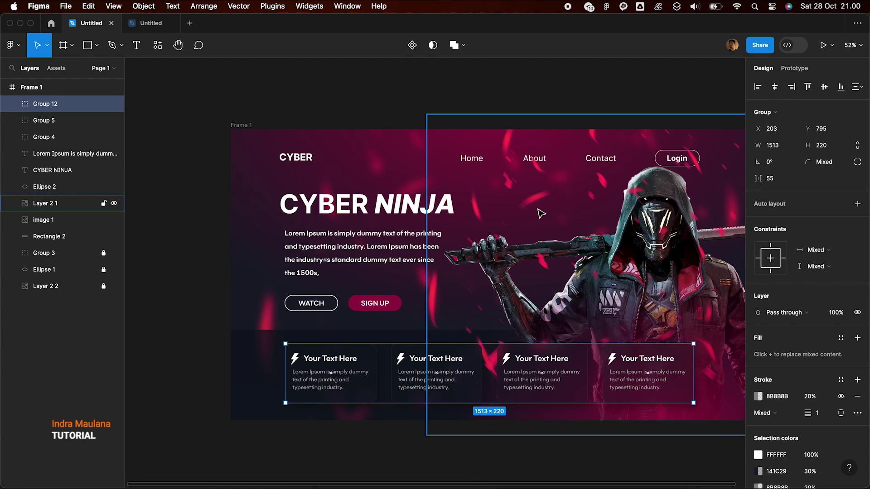
{"action": "scroll", "coordinate": [530, 208], "scroll_direction": "down", "scroll_amount": 3}
{"action": "left_click", "coordinate": [259, 448]}
{"action": "scroll", "coordinate": [238, 378], "scroll_direction": "right", "scroll_amount": 3}
Step: Ungroup the card row and delete the three duplicate cards, keeping the first
{"action": "left_click", "coordinate": [223, 361]}
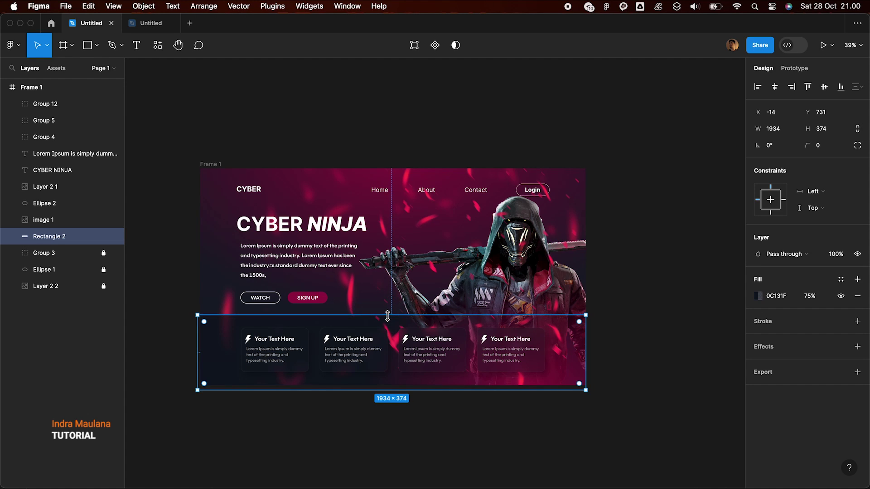
{"action": "left_click", "coordinate": [448, 127]}
{"action": "scroll", "coordinate": [446, 126], "scroll_direction": "down", "scroll_amount": 1}
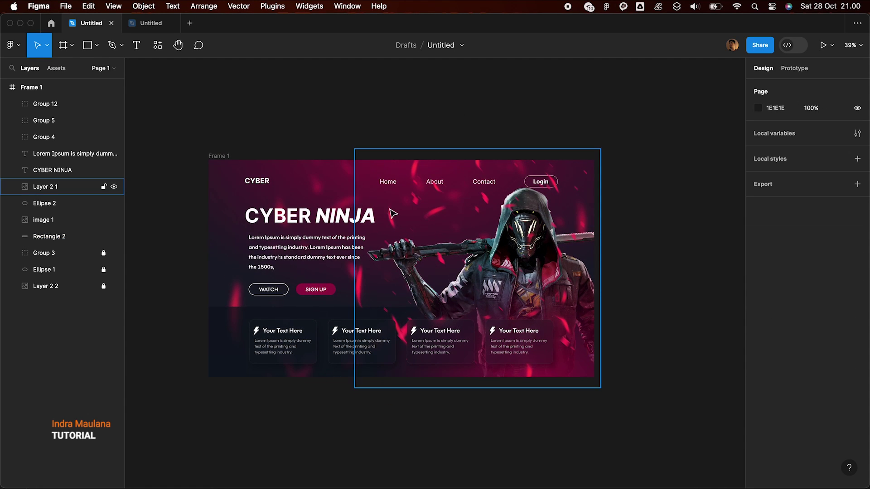
{"action": "scroll", "coordinate": [295, 229], "scroll_direction": "up", "scroll_amount": 3}
{"action": "scroll", "coordinate": [295, 229], "scroll_direction": "down", "scroll_amount": 1}
{"action": "scroll", "coordinate": [295, 229], "scroll_direction": "right", "scroll_amount": 1}
{"action": "left_click", "coordinate": [569, 352]}
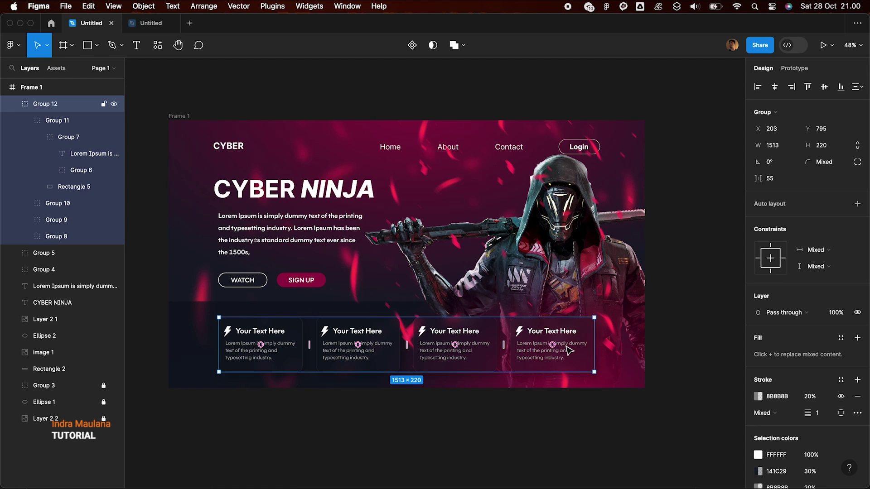
{"action": "key", "text": "super+shift+g"}
{"action": "left_click", "coordinate": [562, 351]}
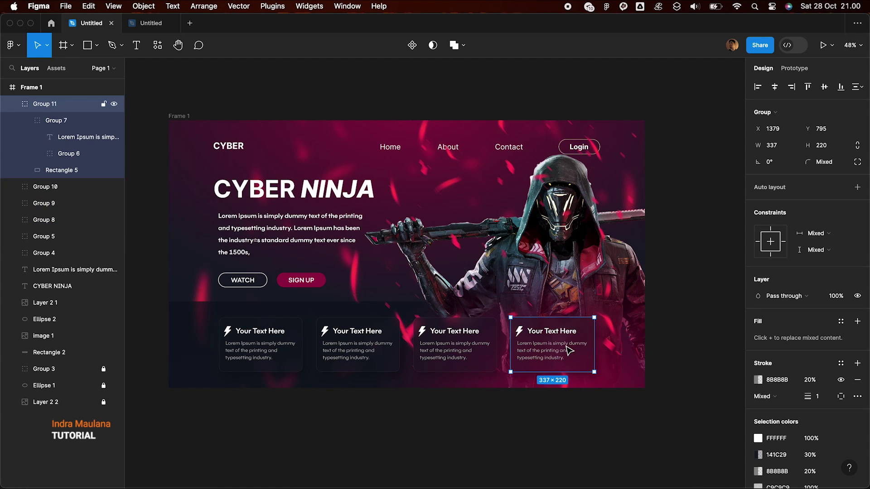
{"action": "left_click", "coordinate": [493, 354], "text": "shift"}
{"action": "left_click", "coordinate": [349, 364], "text": "shift"}
{"action": "key", "text": "Delete"}
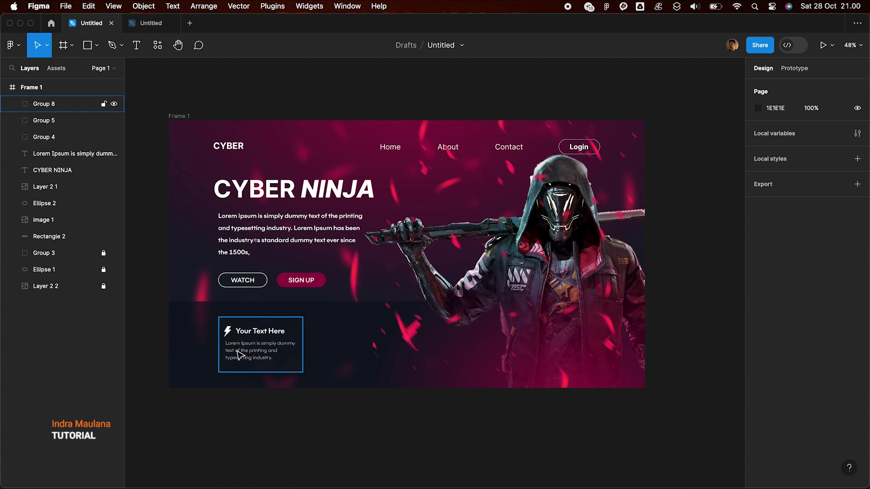
Step: Make the card's description text white (FFFFFF)
{"action": "left_click", "coordinate": [239, 355], "text": "super"}
{"action": "left_click", "coordinate": [758, 404]}
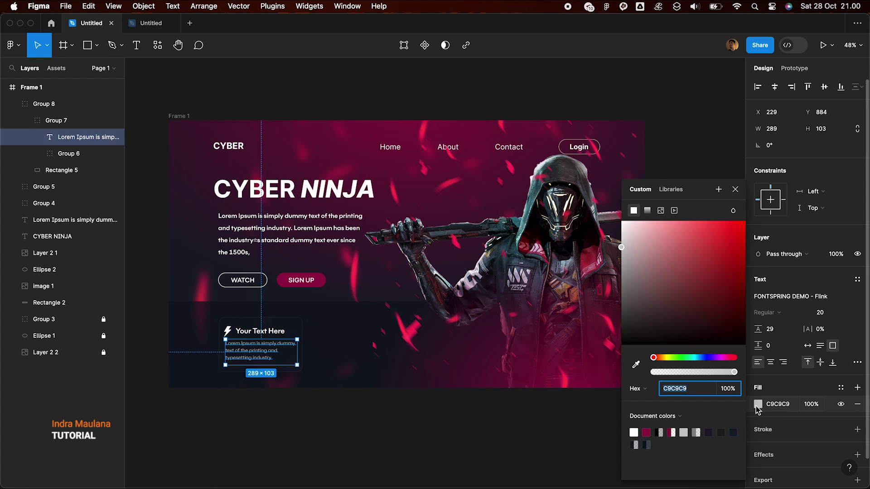
{"action": "left_click_drag", "start_coordinate": [680, 276], "coordinate": [618, 217]}
{"action": "left_click", "coordinate": [735, 189]}
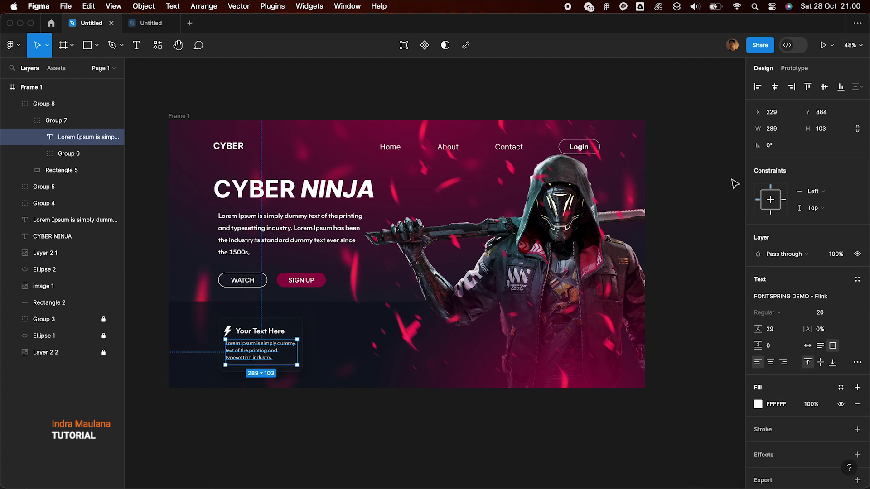
Step: Set the card background rectangle's fill opacity to 50%
{"action": "left_click", "coordinate": [290, 324]}
{"action": "scroll", "coordinate": [253, 344], "scroll_direction": "up", "scroll_amount": 5}
{"action": "double_click", "coordinate": [451, 298]}
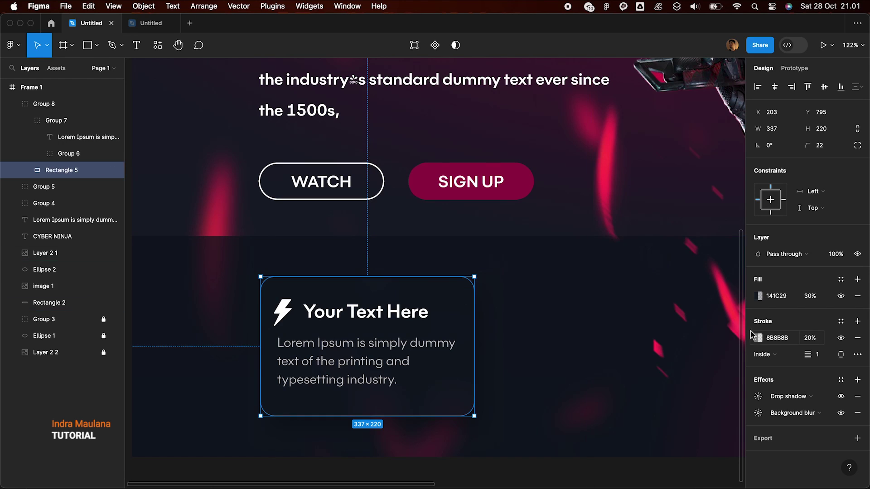
{"action": "left_click", "coordinate": [811, 296]}
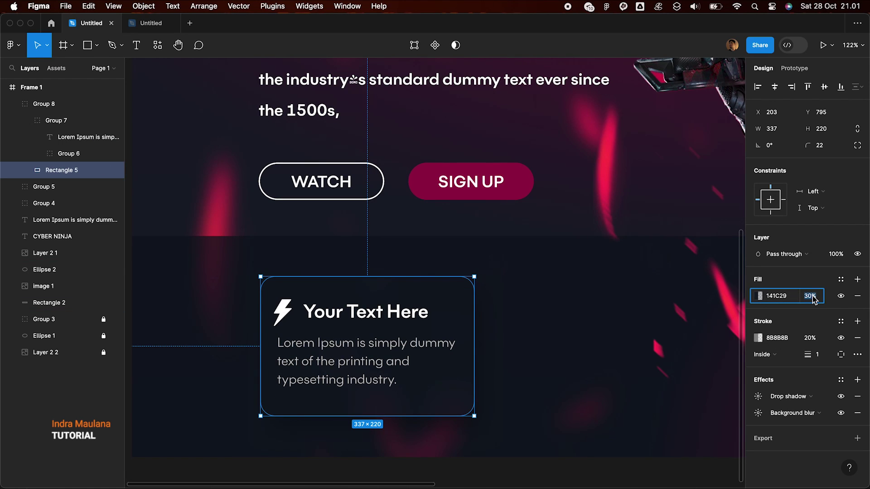
{"action": "type", "text": "50"}
{"action": "key", "text": "Return"}
{"action": "type", "text": "10"}
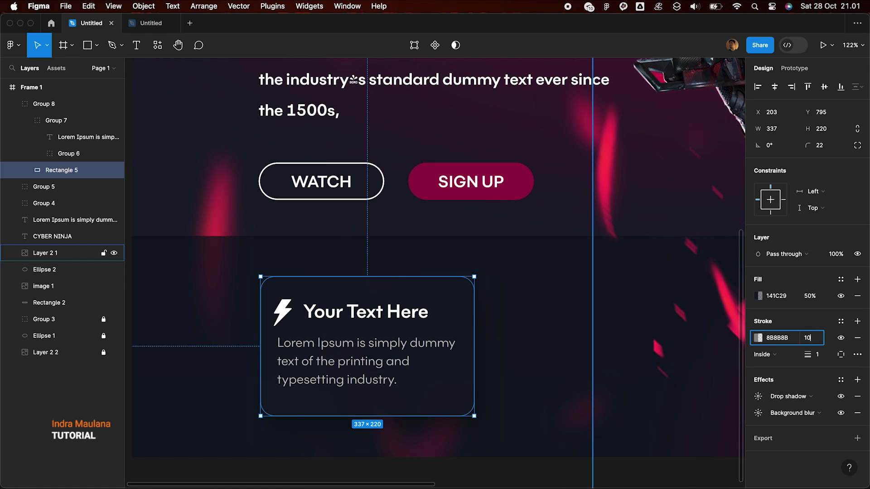
Step: Give the card a white border at 10% opacity and a background blur of 16
{"action": "key", "text": "Return"}
{"action": "left_click", "coordinate": [758, 345]}
{"action": "left_click_drag", "start_coordinate": [670, 286], "coordinate": [608, 190]}
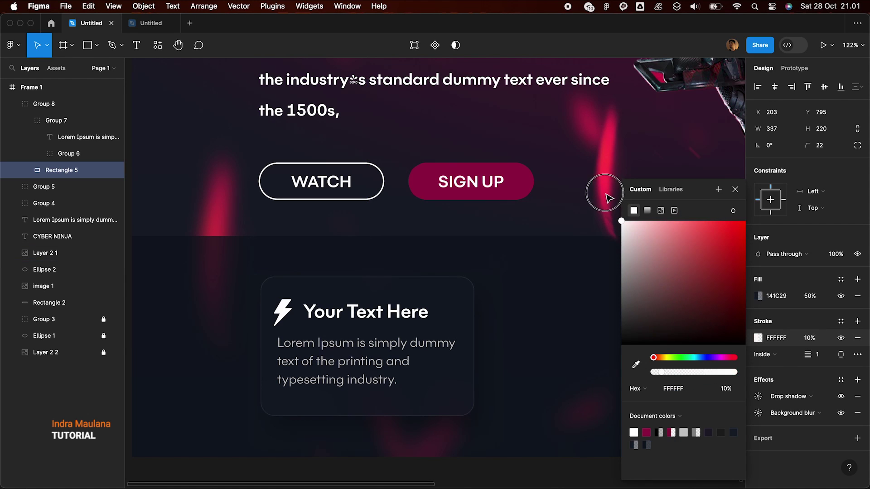
{"action": "key", "text": "Return"}
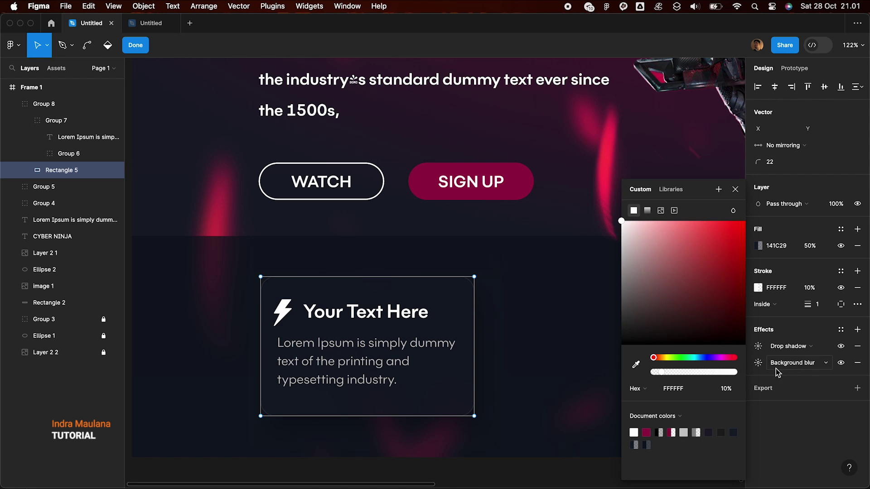
{"action": "left_click", "coordinate": [758, 363]}
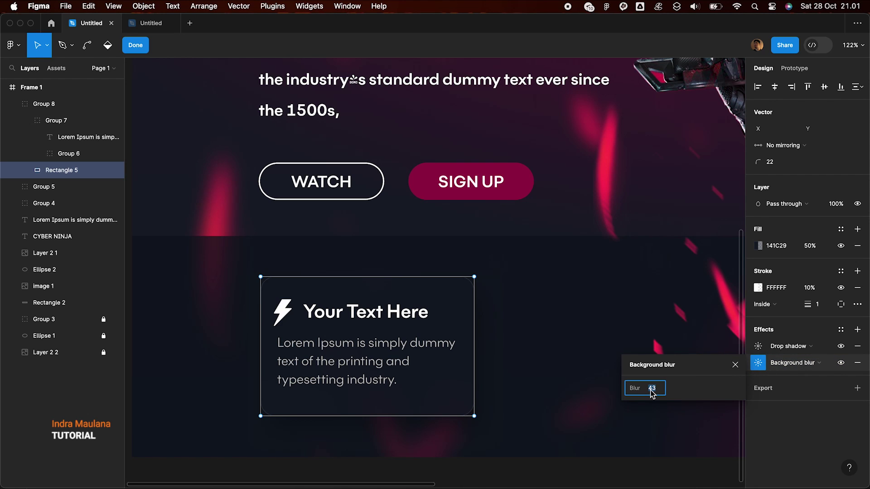
{"action": "type", "text": "16"}
{"action": "key", "text": "Return"}
{"action": "scroll", "coordinate": [248, 335], "scroll_direction": "down", "scroll_amount": 3}
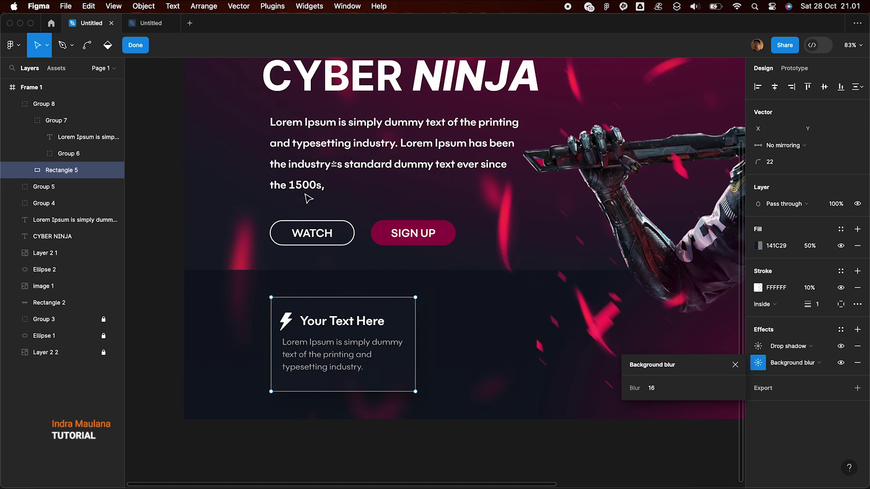
{"action": "key", "text": "Escape"}
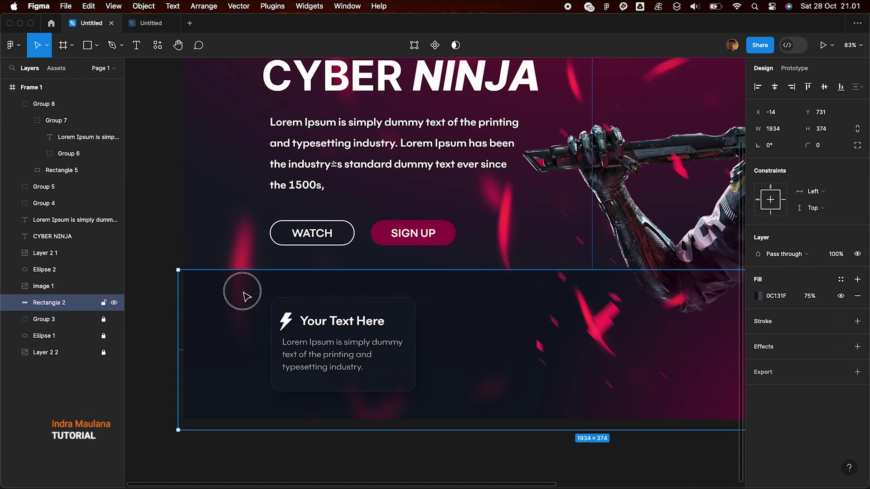
Step: Group the card background with its content and duplicate it into four evenly spaced cards
{"action": "double_click", "coordinate": [305, 340]}
{"action": "left_click", "coordinate": [331, 311], "text": "shift"}
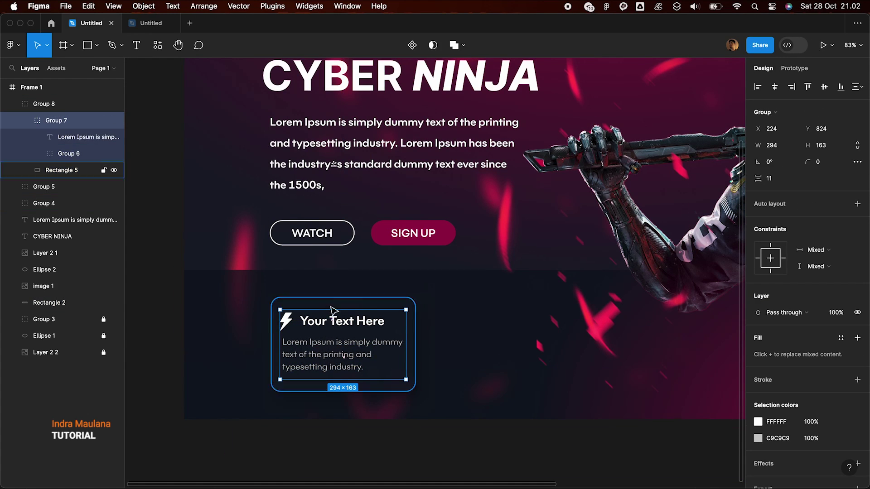
{"action": "key", "text": "super+g"}
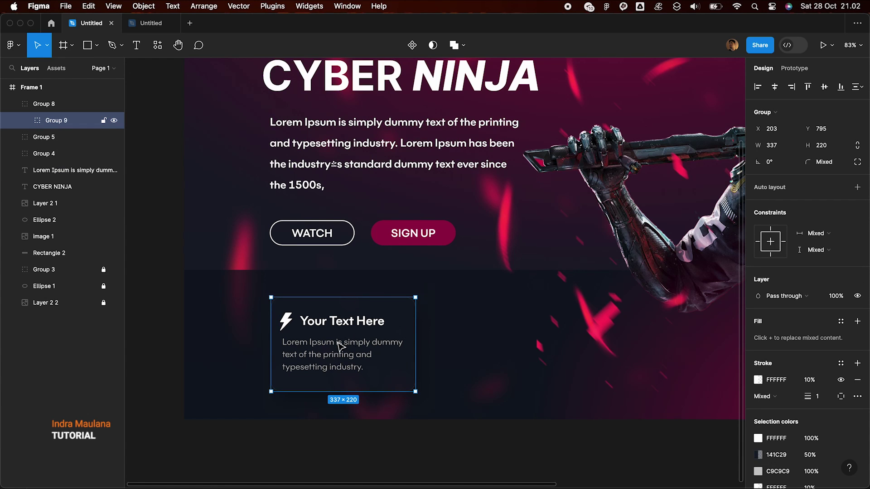
{"action": "scroll", "coordinate": [333, 310], "scroll_direction": "down", "scroll_amount": 3}
{"action": "left_click_drag", "start_coordinate": [346, 349], "coordinate": [446, 349]}
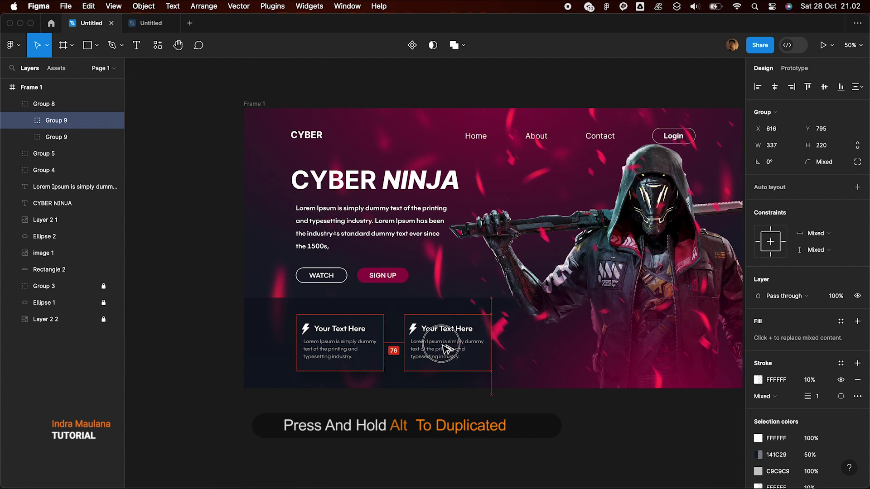
{"action": "key", "text": "super+d"}
{"action": "key", "text": "super+d"}
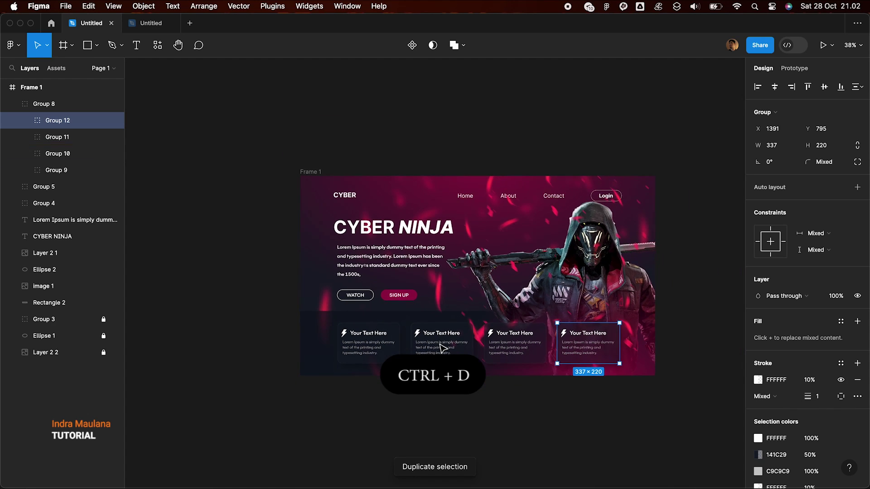
Step: Select all four cards in the layers list and group them into one row
{"action": "scroll", "coordinate": [441, 348], "scroll_direction": "down", "scroll_amount": 2}
{"action": "left_click", "coordinate": [58, 137], "text": "shift"}
{"action": "left_click", "coordinate": [58, 154], "text": "shift"}
{"action": "left_click", "coordinate": [57, 170], "text": "shift"}
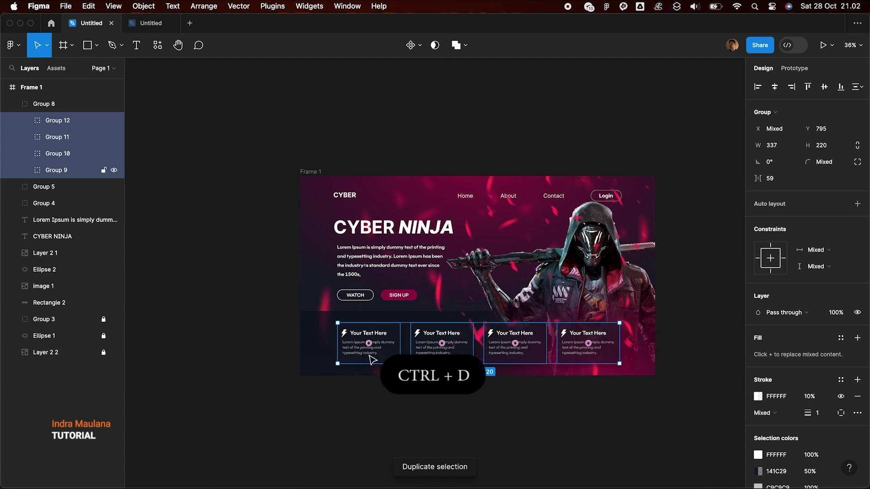
{"action": "right_click", "coordinate": [433, 336]}
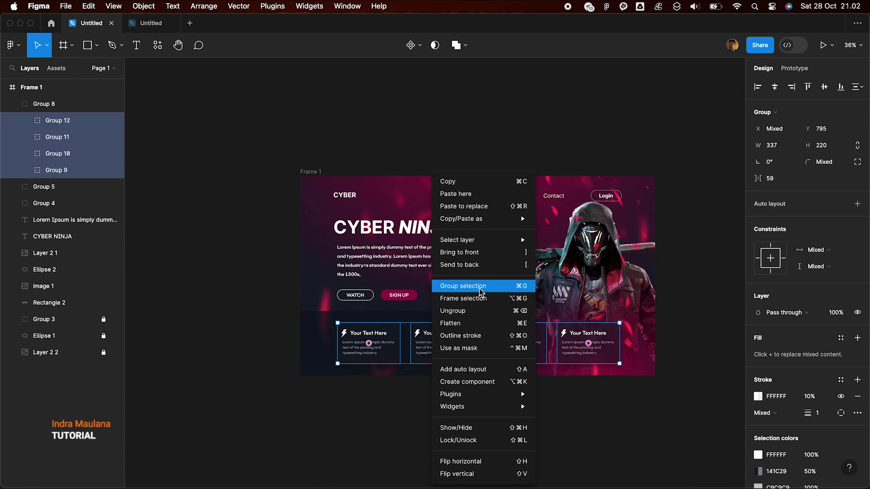
{"action": "left_click", "coordinate": [462, 286]}
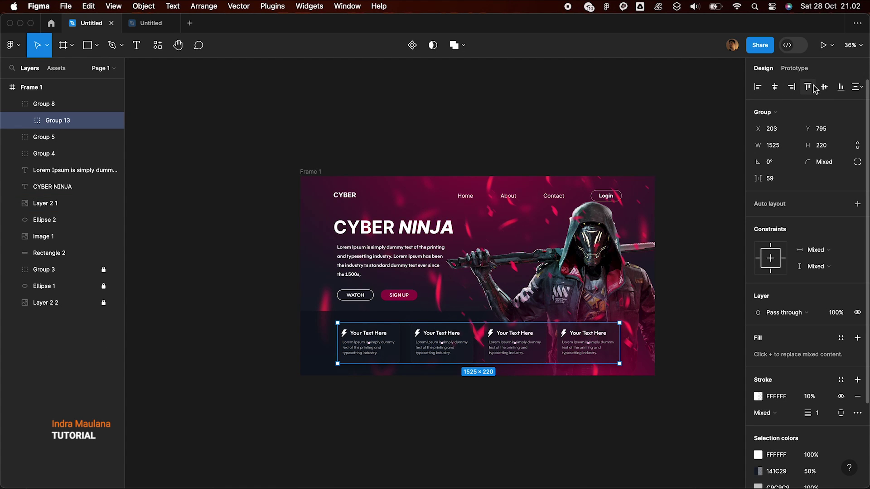
{"action": "scroll", "coordinate": [245, 360], "scroll_direction": "up", "scroll_amount": 1}
{"action": "left_click", "coordinate": [245, 361]}
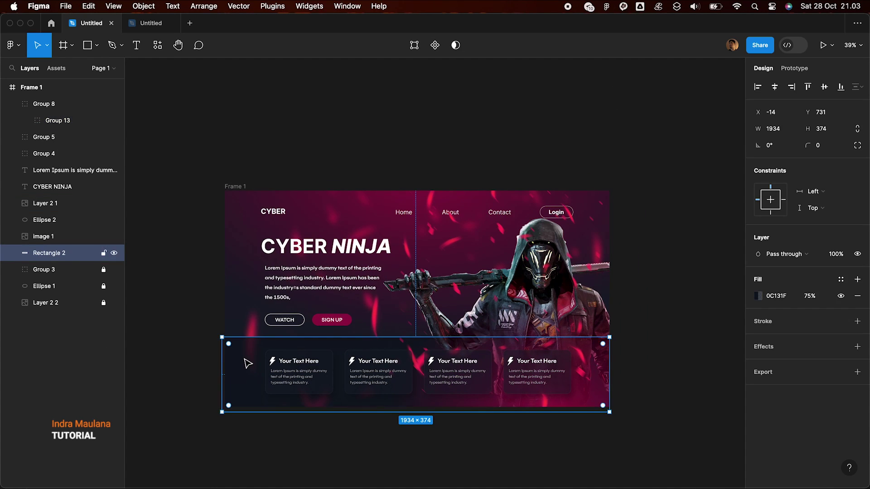
Step: Switch Rectangle 2's fill to a linear gradient stretched from the band's left edge to its right
{"action": "left_click", "coordinate": [758, 296]}
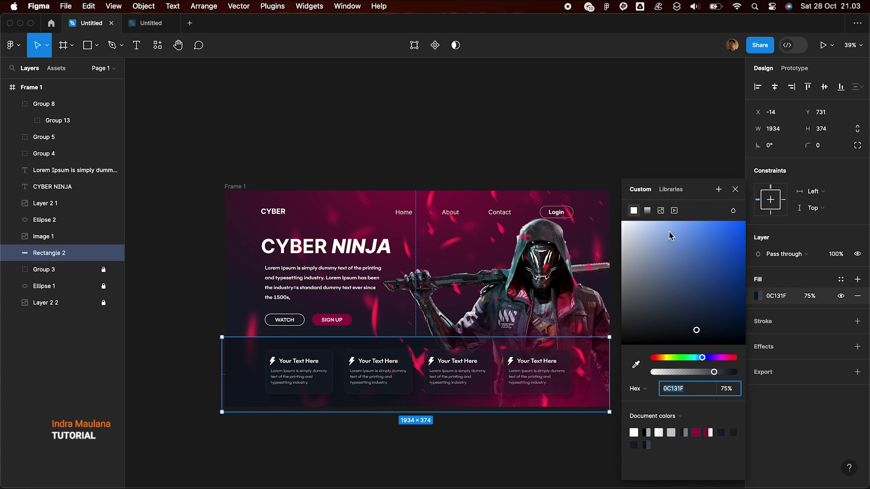
{"action": "left_click", "coordinate": [647, 211]}
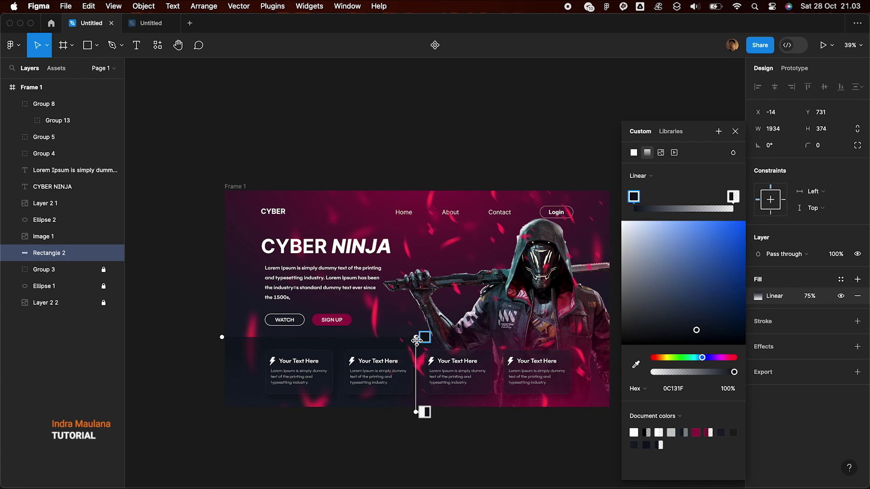
{"action": "left_click_drag", "start_coordinate": [418, 343], "coordinate": [254, 379]}
{"action": "scroll", "coordinate": [254, 380], "scroll_direction": "right", "scroll_amount": 5}
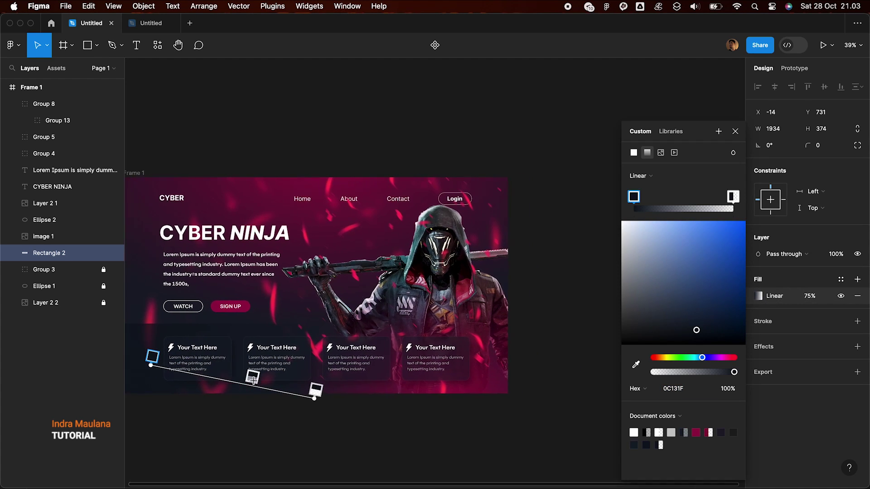
{"action": "left_click_drag", "start_coordinate": [320, 400], "coordinate": [462, 368]}
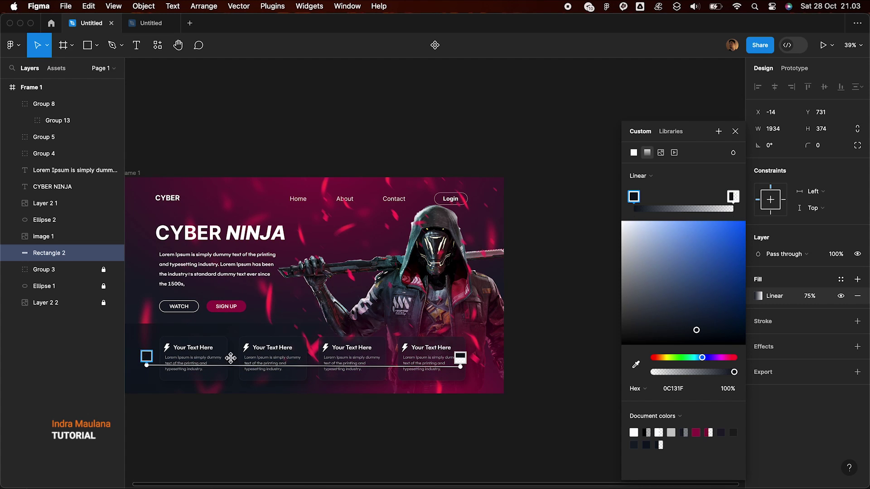
Step: Nudge the gradient start slightly right, then close the fill settings and deselect the band
{"action": "scroll", "coordinate": [375, 355], "scroll_direction": "left", "scroll_amount": 4}
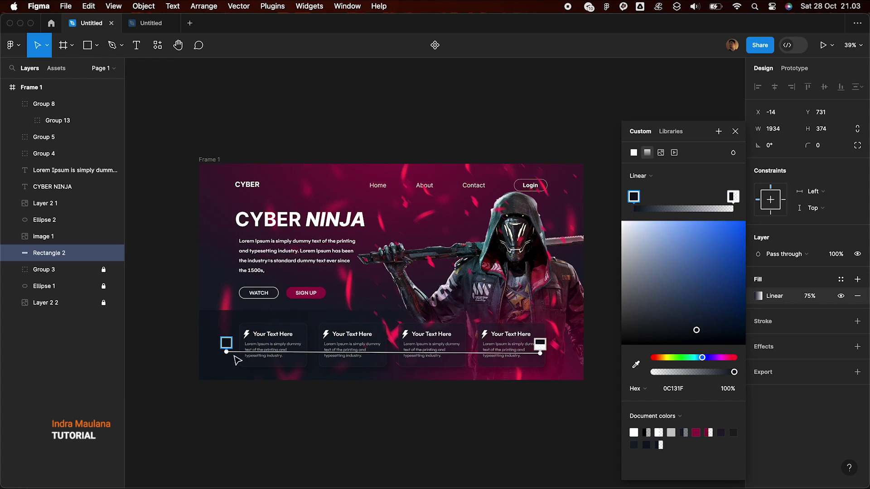
{"action": "mouse_move", "coordinate": [226, 353]}
{"action": "left_mouse_down"}
{"action": "mouse_move", "coordinate": [264, 351]}
{"action": "mouse_move", "coordinate": [253, 351]}
{"action": "left_mouse_up"}
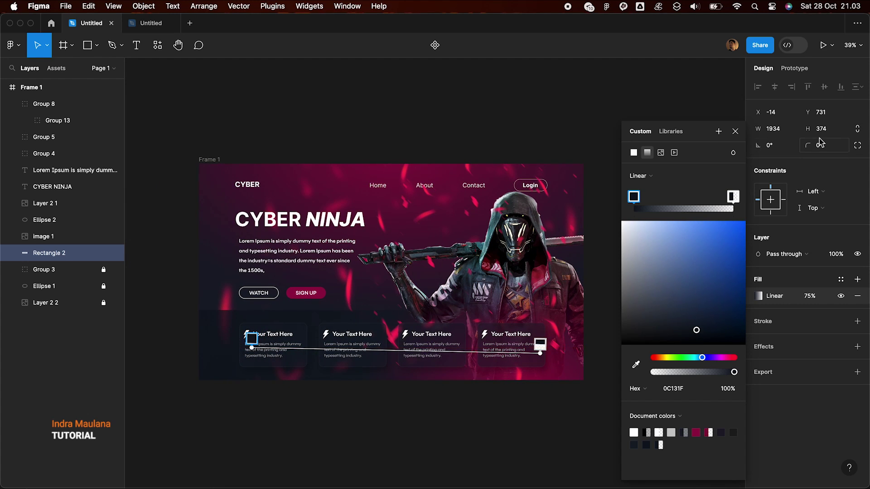
{"action": "key", "text": "Escape"}
{"action": "left_click", "coordinate": [735, 131]}
{"action": "left_click", "coordinate": [622, 117]}
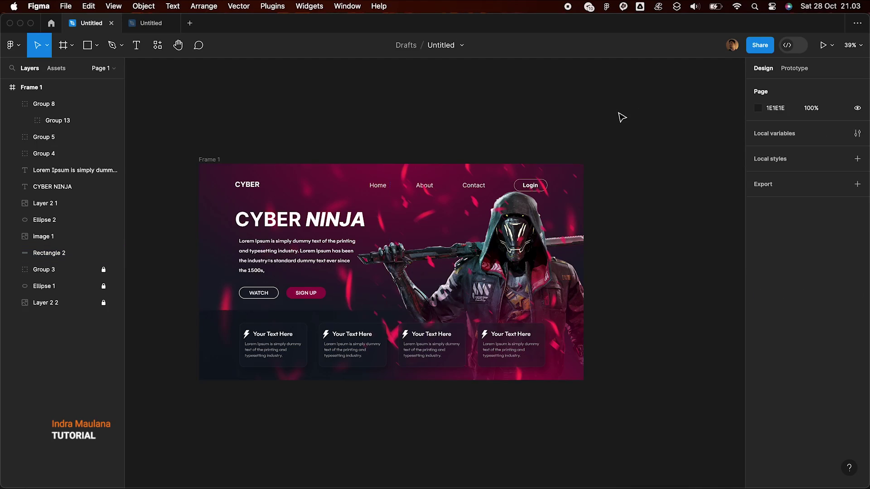
{"action": "scroll", "coordinate": [623, 117], "scroll_direction": "up", "scroll_amount": 1}
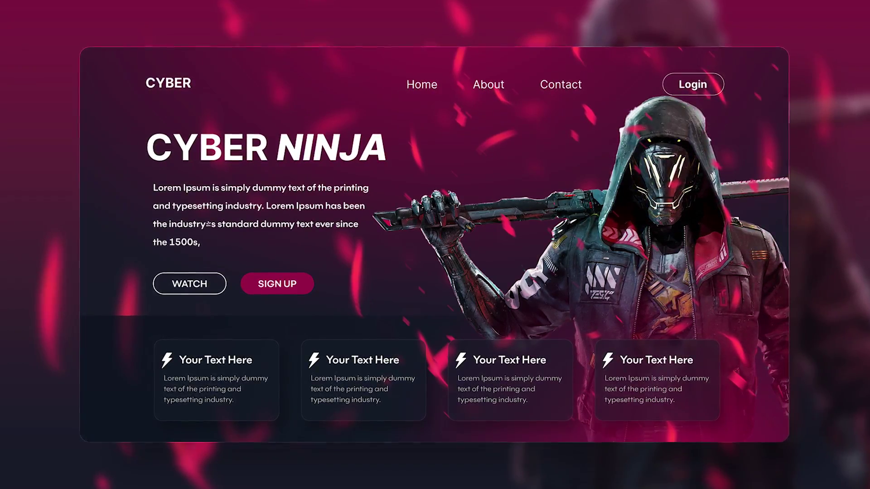